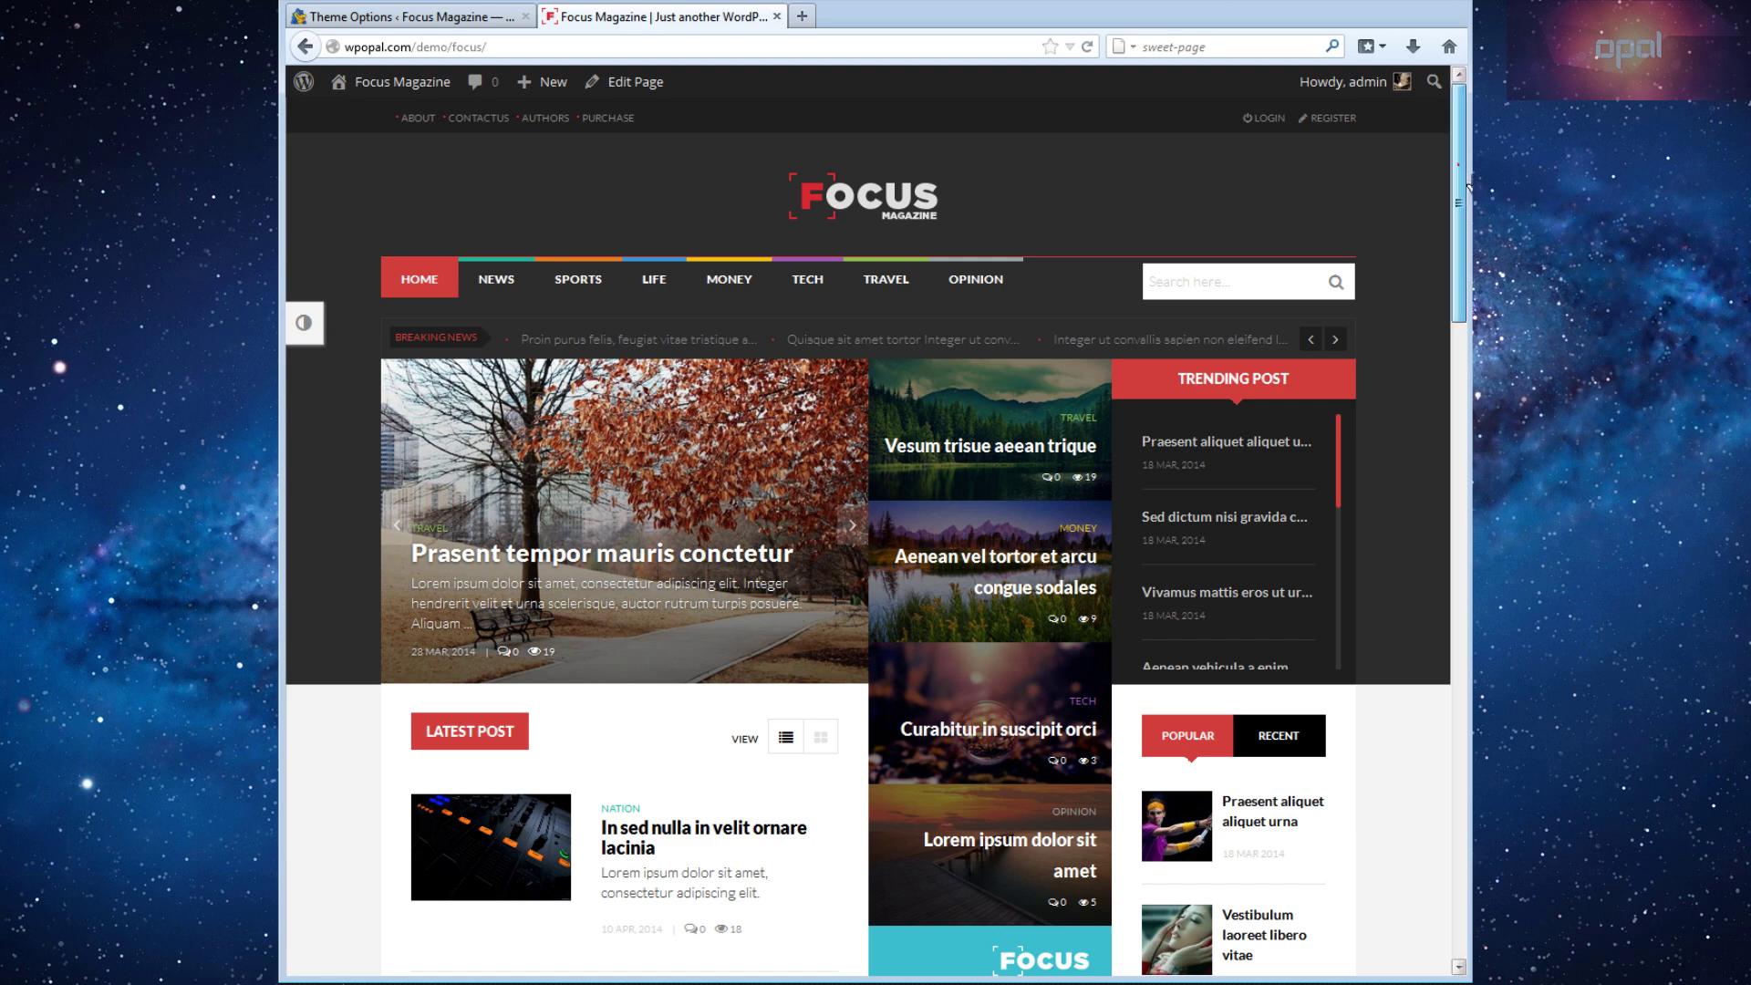
Browse the main menu categories, open NEWS > POLITICS, and scroll down the Politics page.
left_click_drag(1457, 199, 1467, 137)
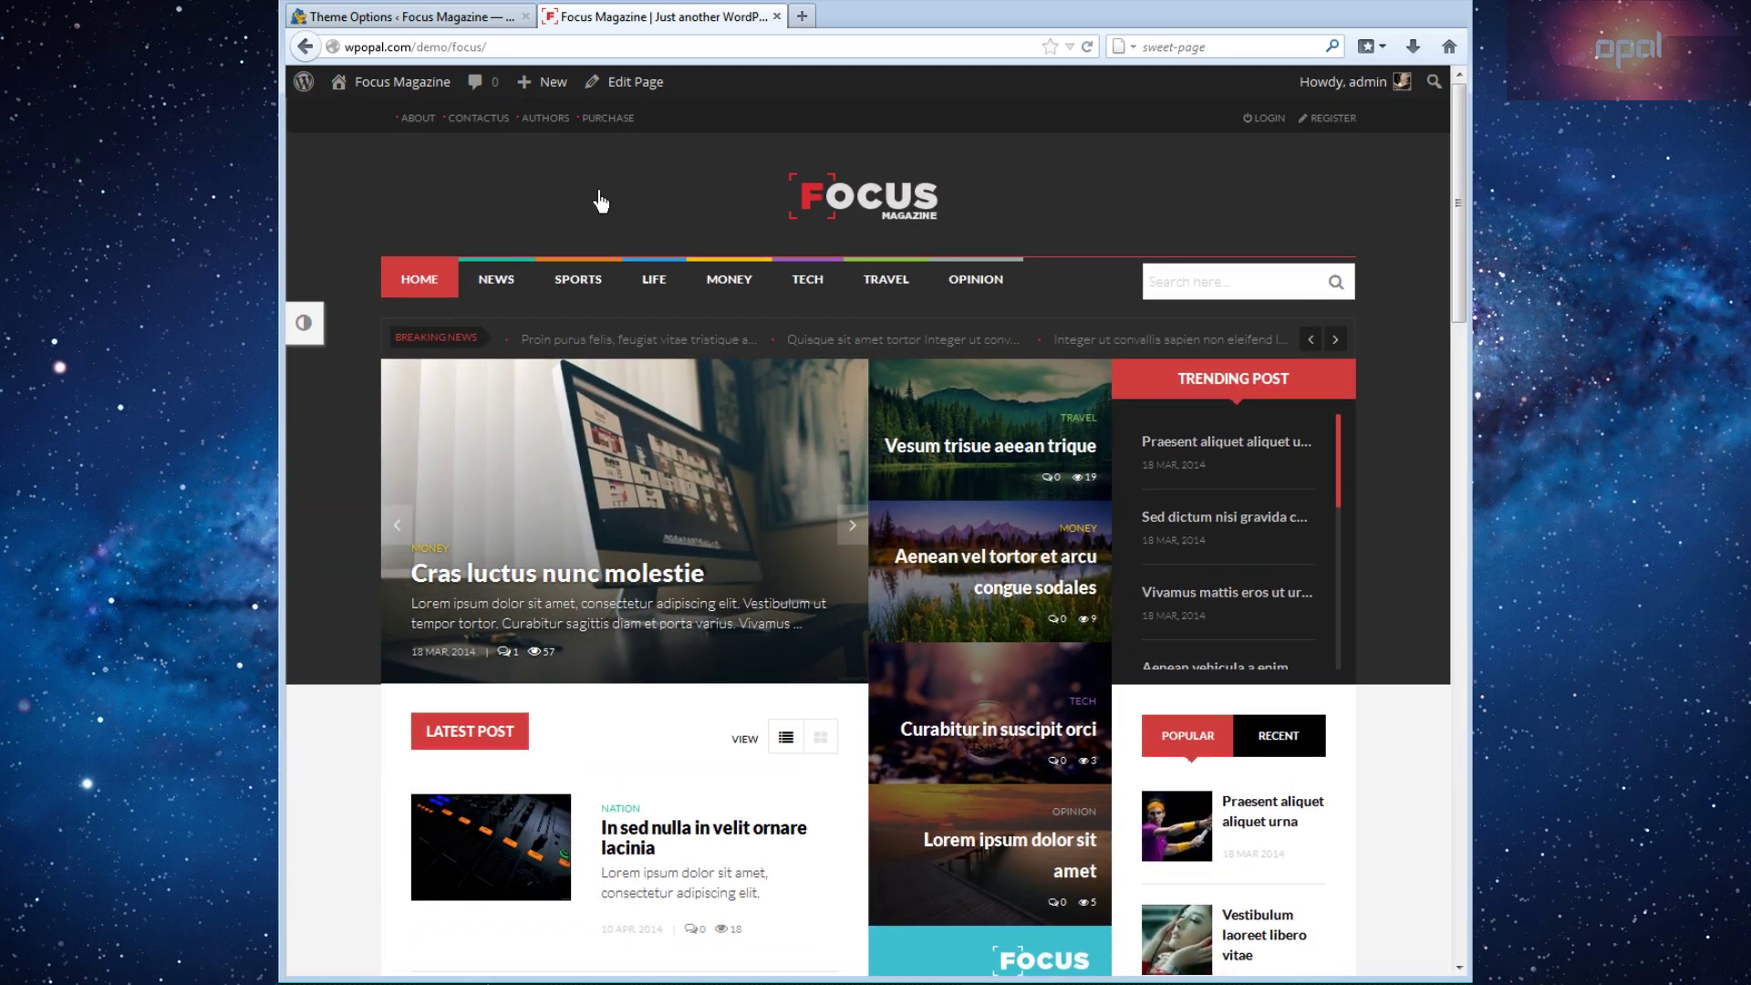
mouse_move(516, 281)
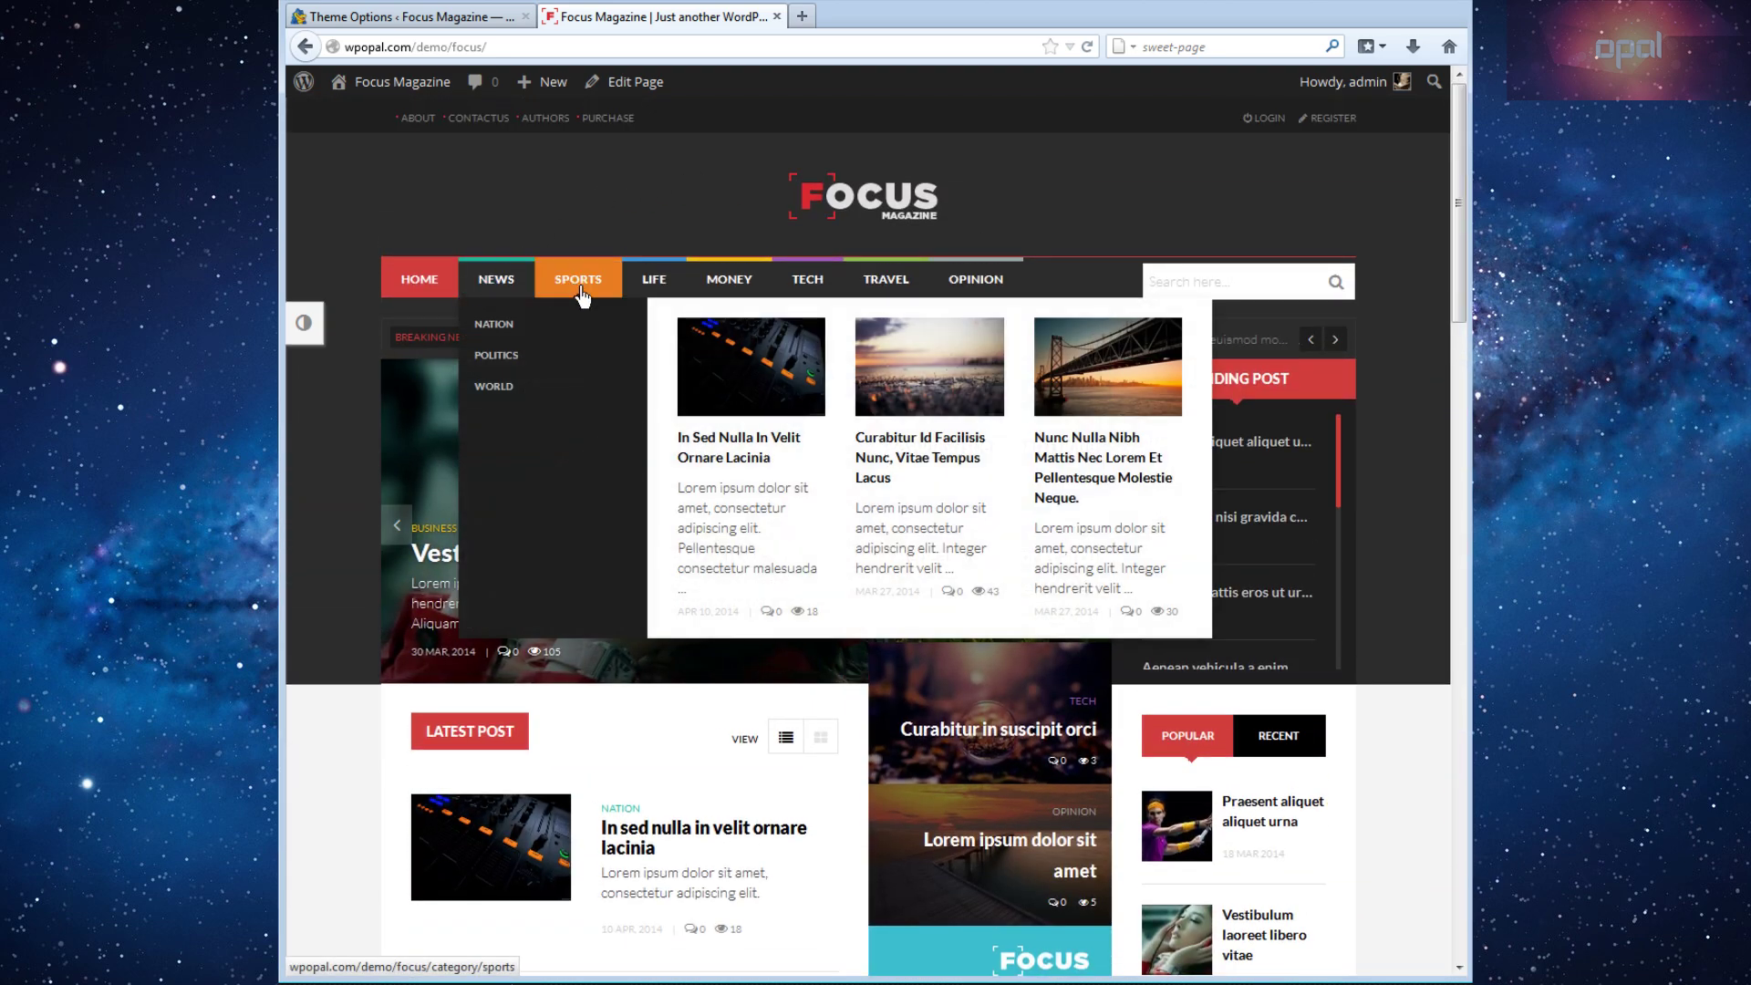
mouse_move(588, 288)
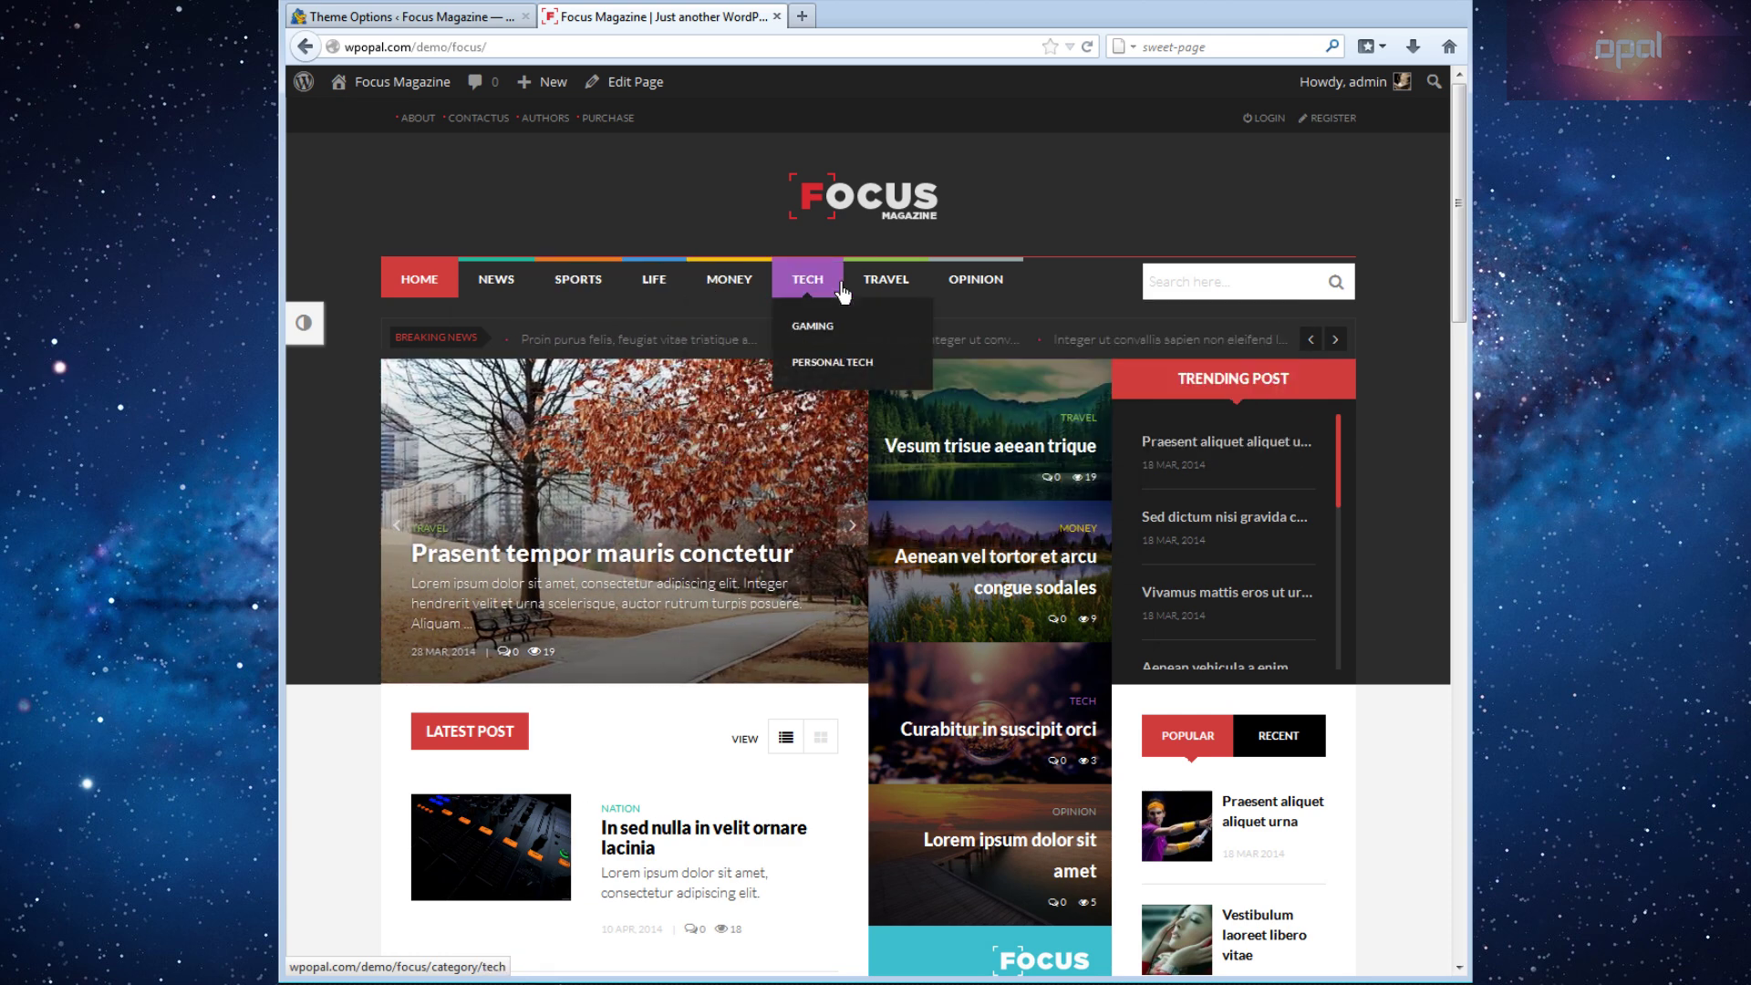
mouse_move(897, 297)
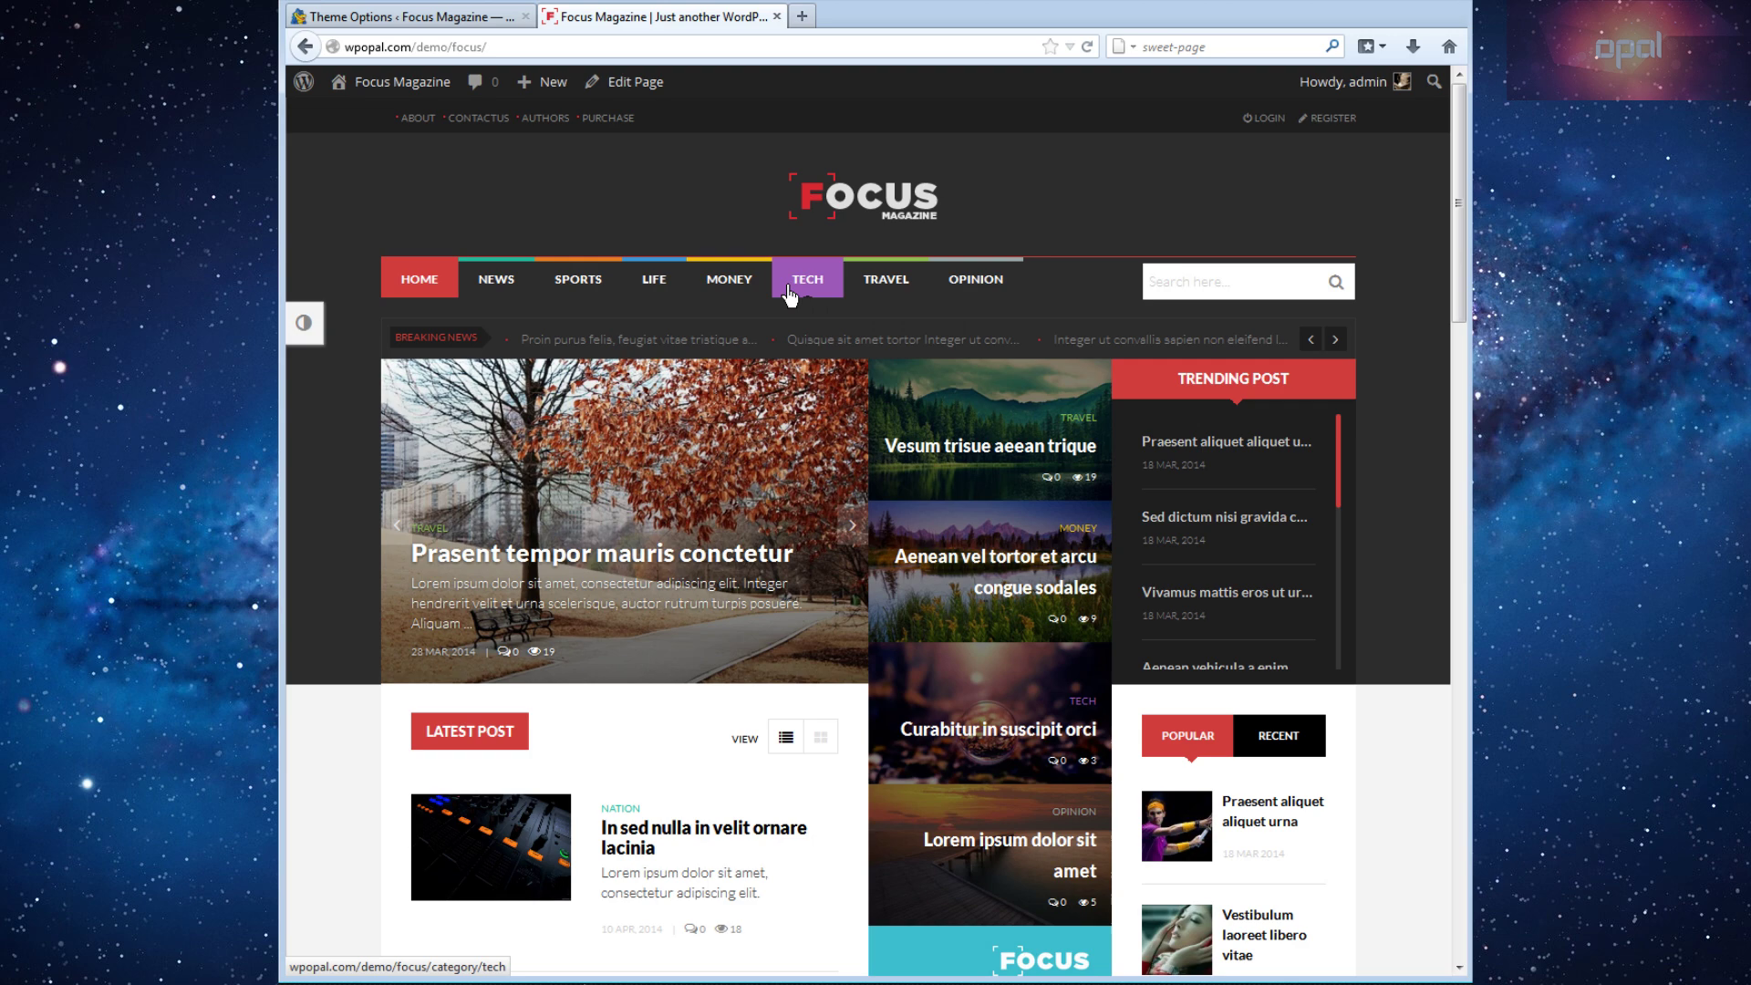
left_click(517, 361)
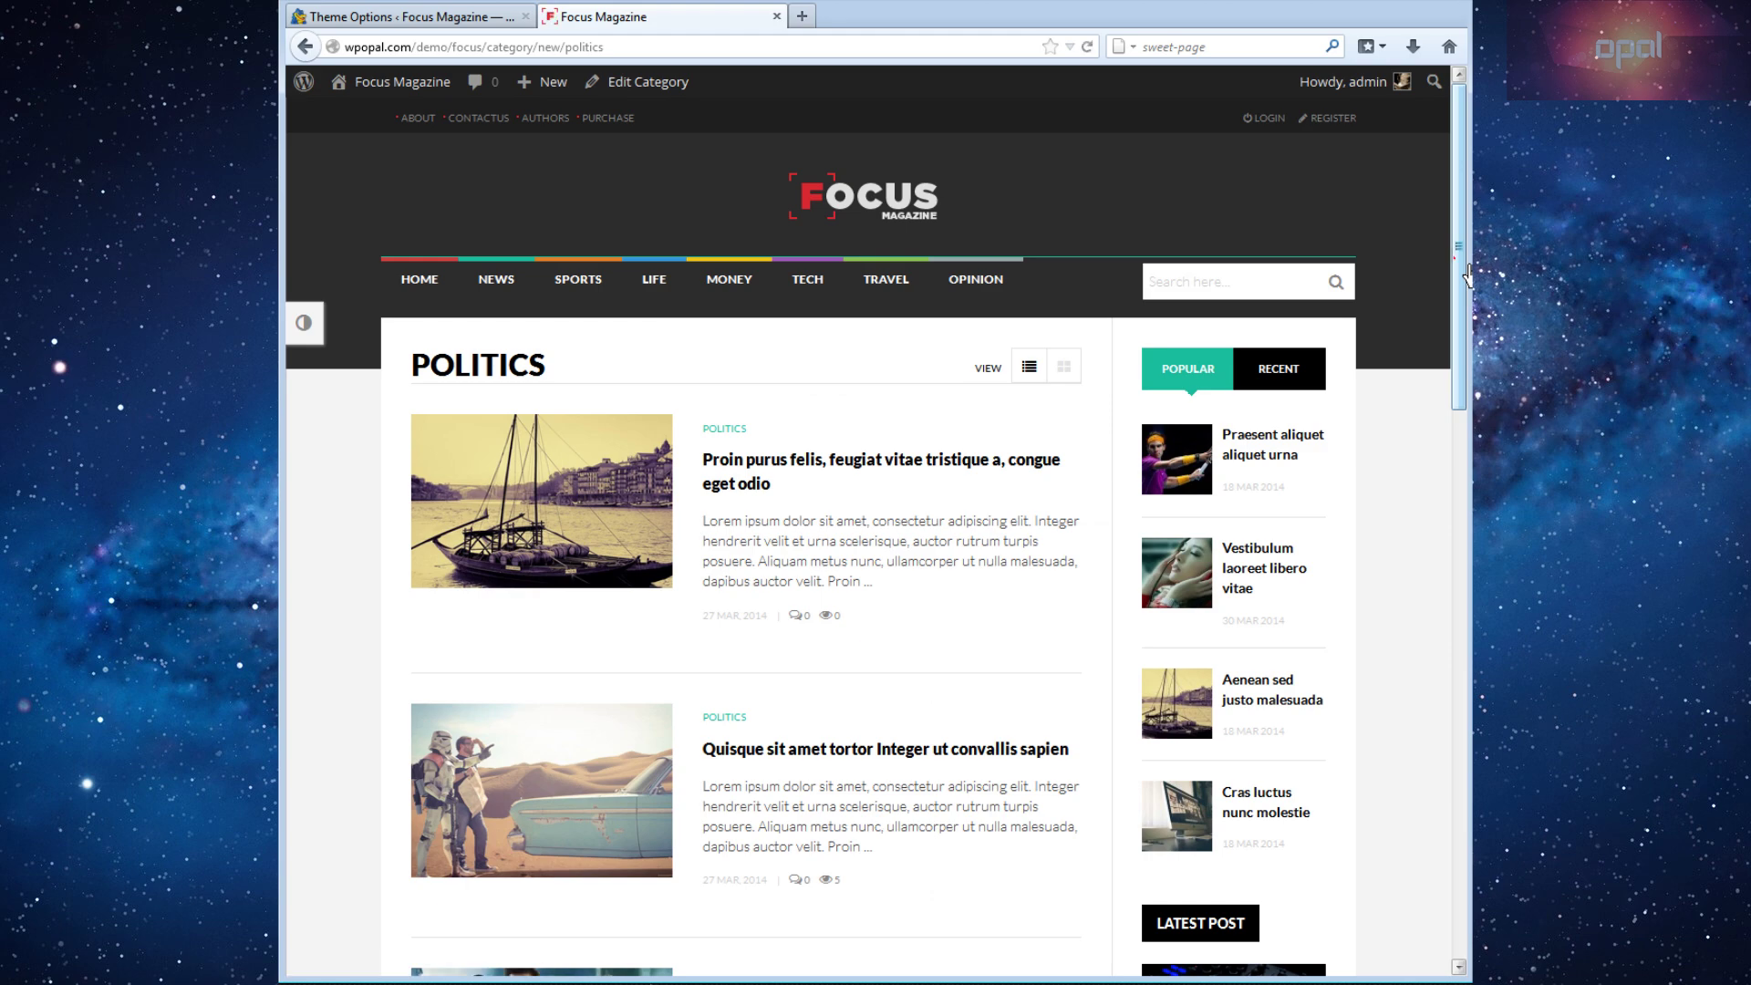
left_click_drag(1467, 275, 1418, 119)
Launch the Live Theme Editor from the Dashboard's Appearance menu.
left_click(890, 194)
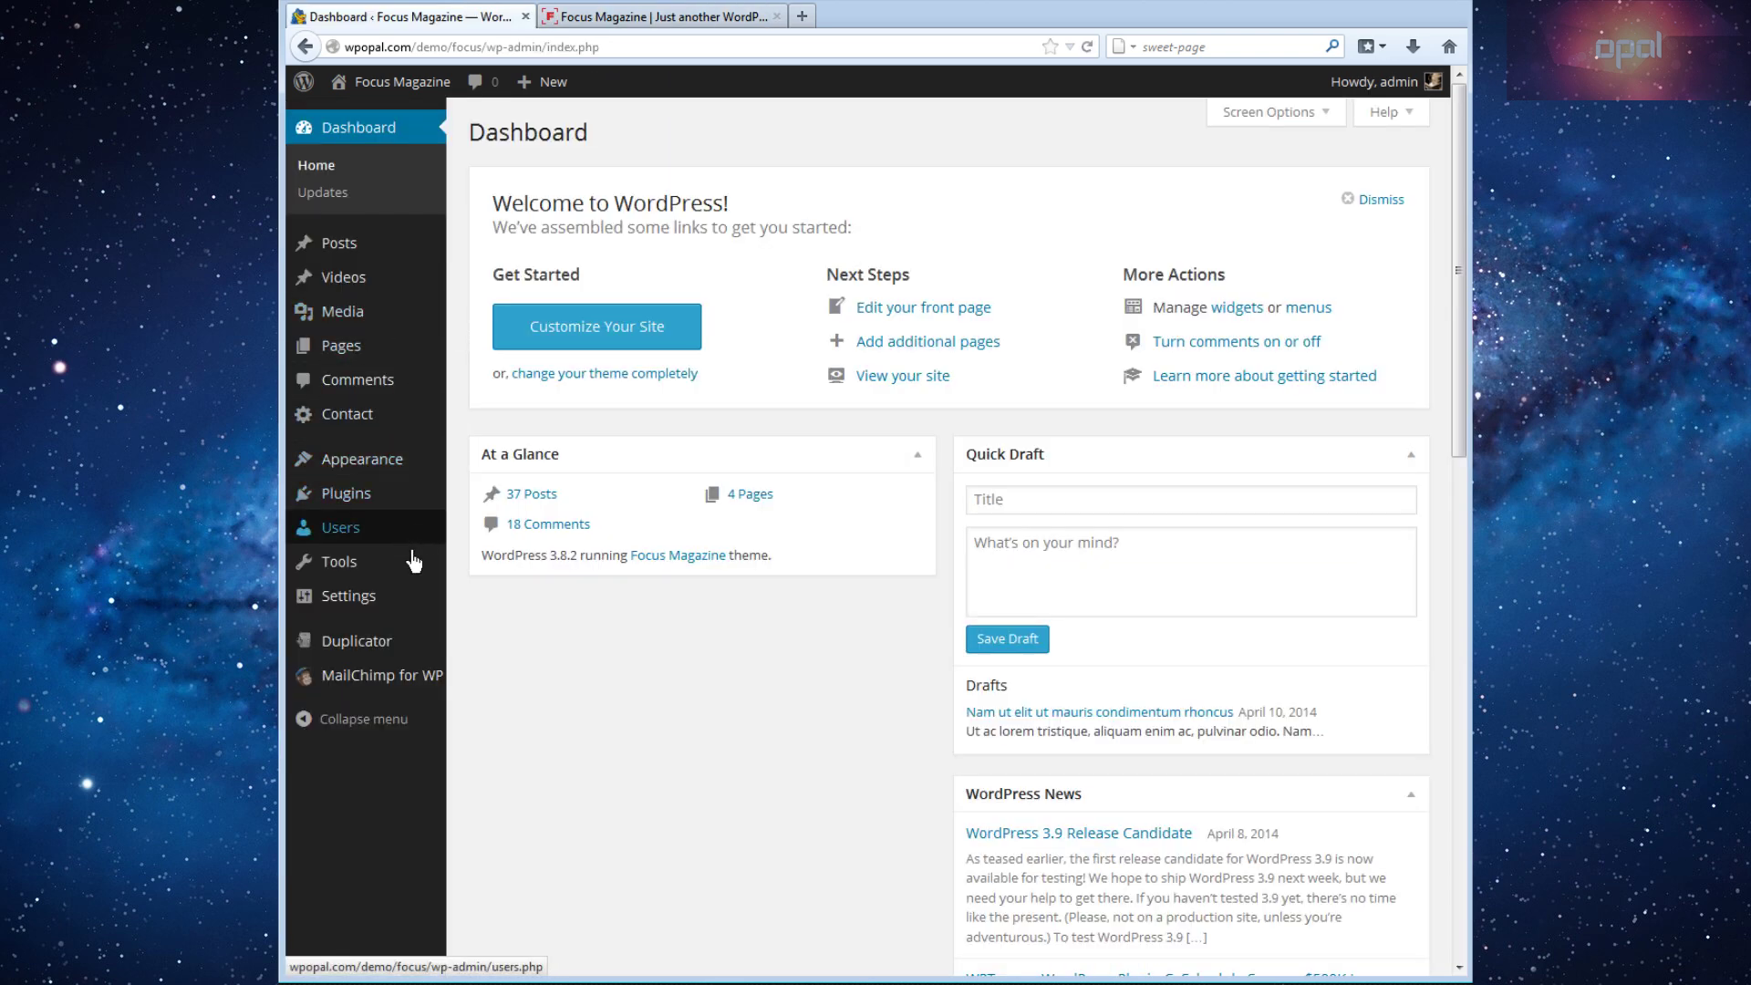
mouse_move(399, 628)
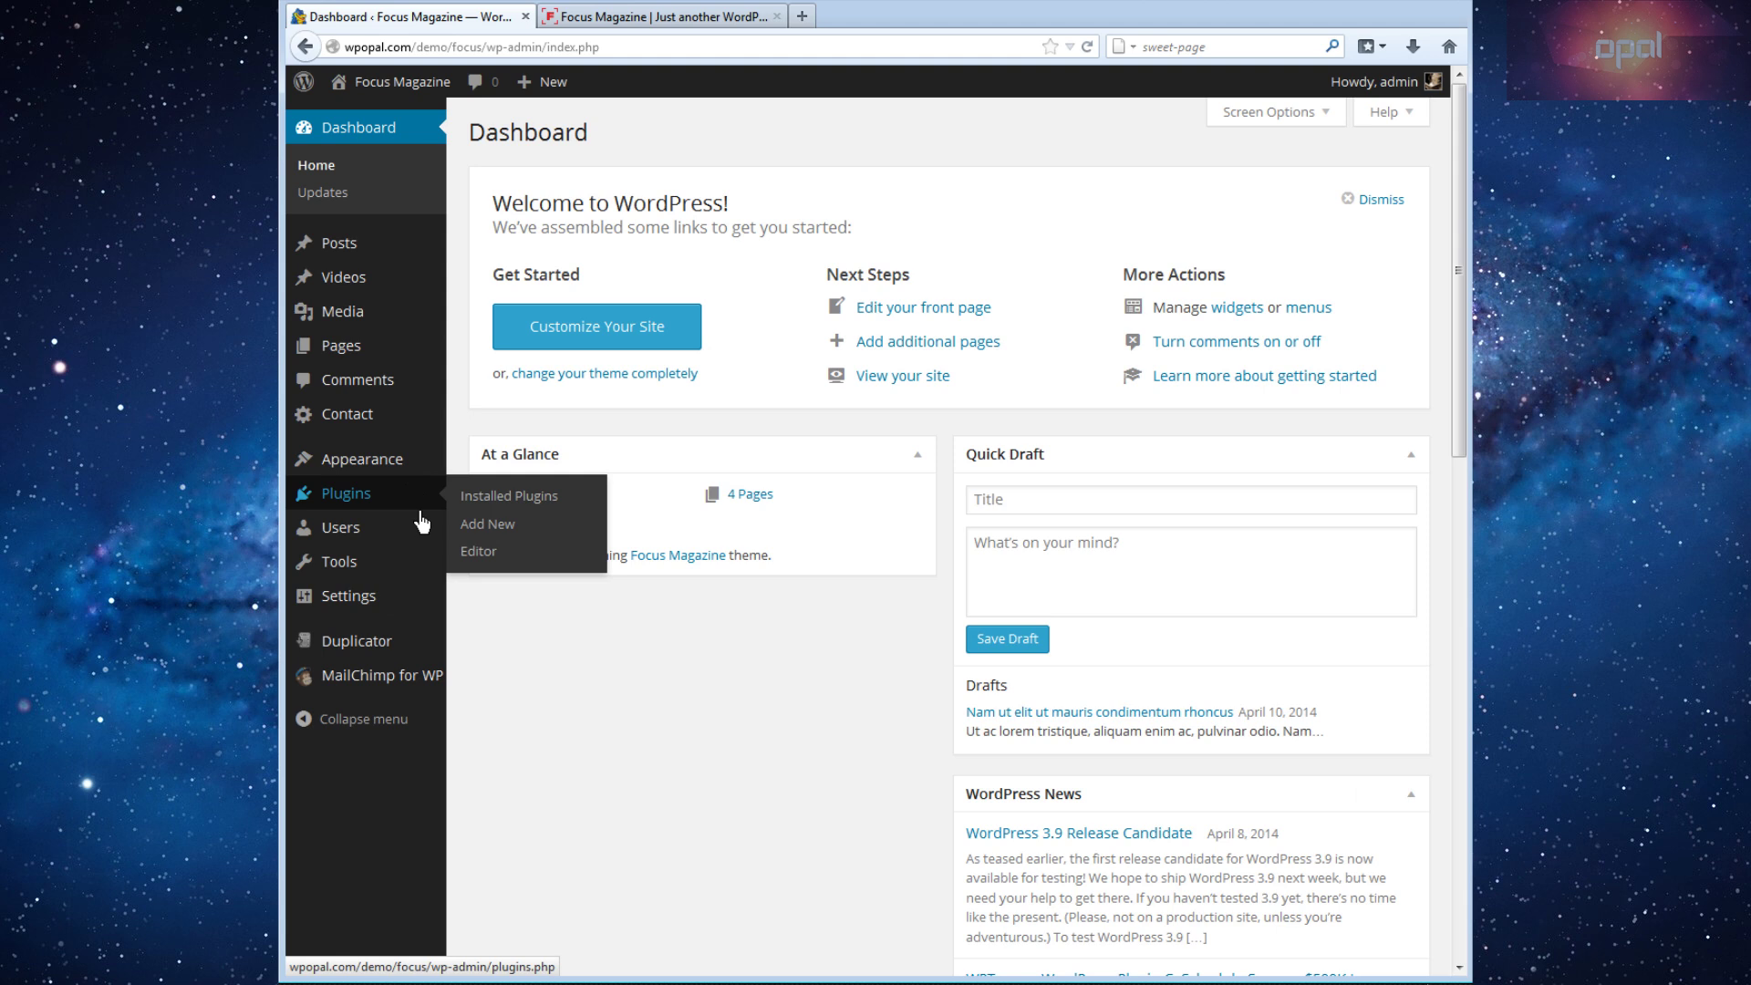
mouse_move(415, 471)
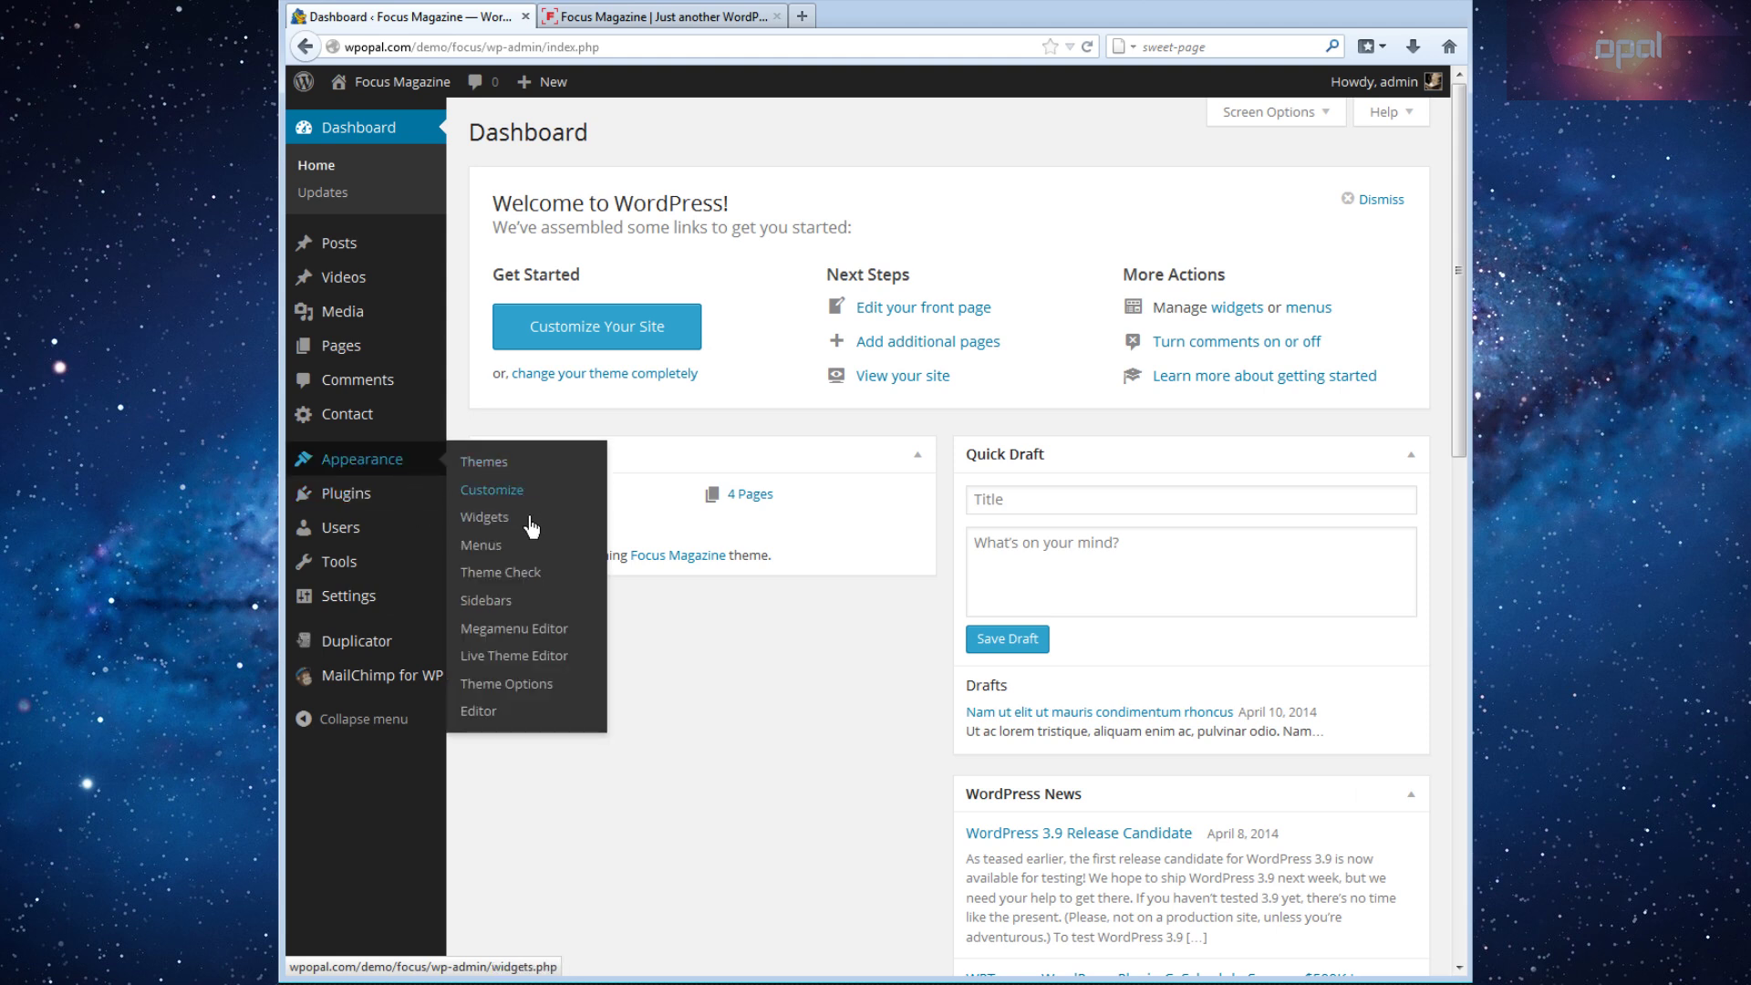
left_click(538, 659)
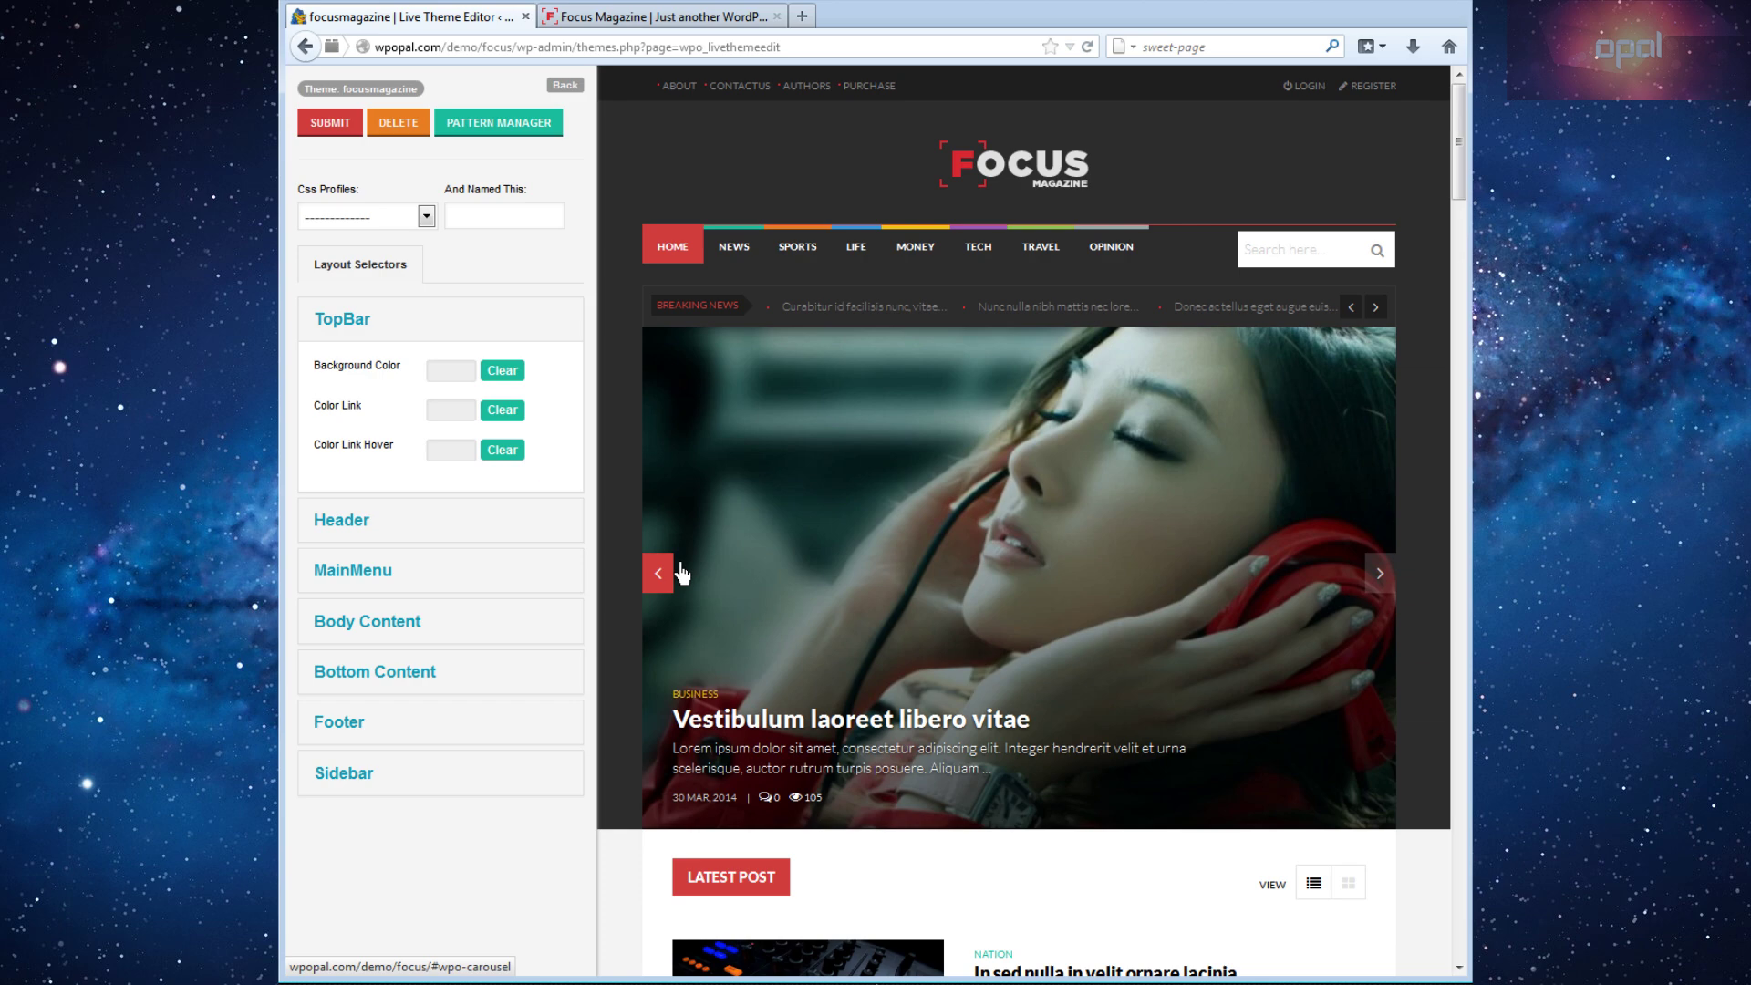
Enter 'Demolivetheme' in the new CSS profile name field.
scroll(1004, 547, "down", 5)
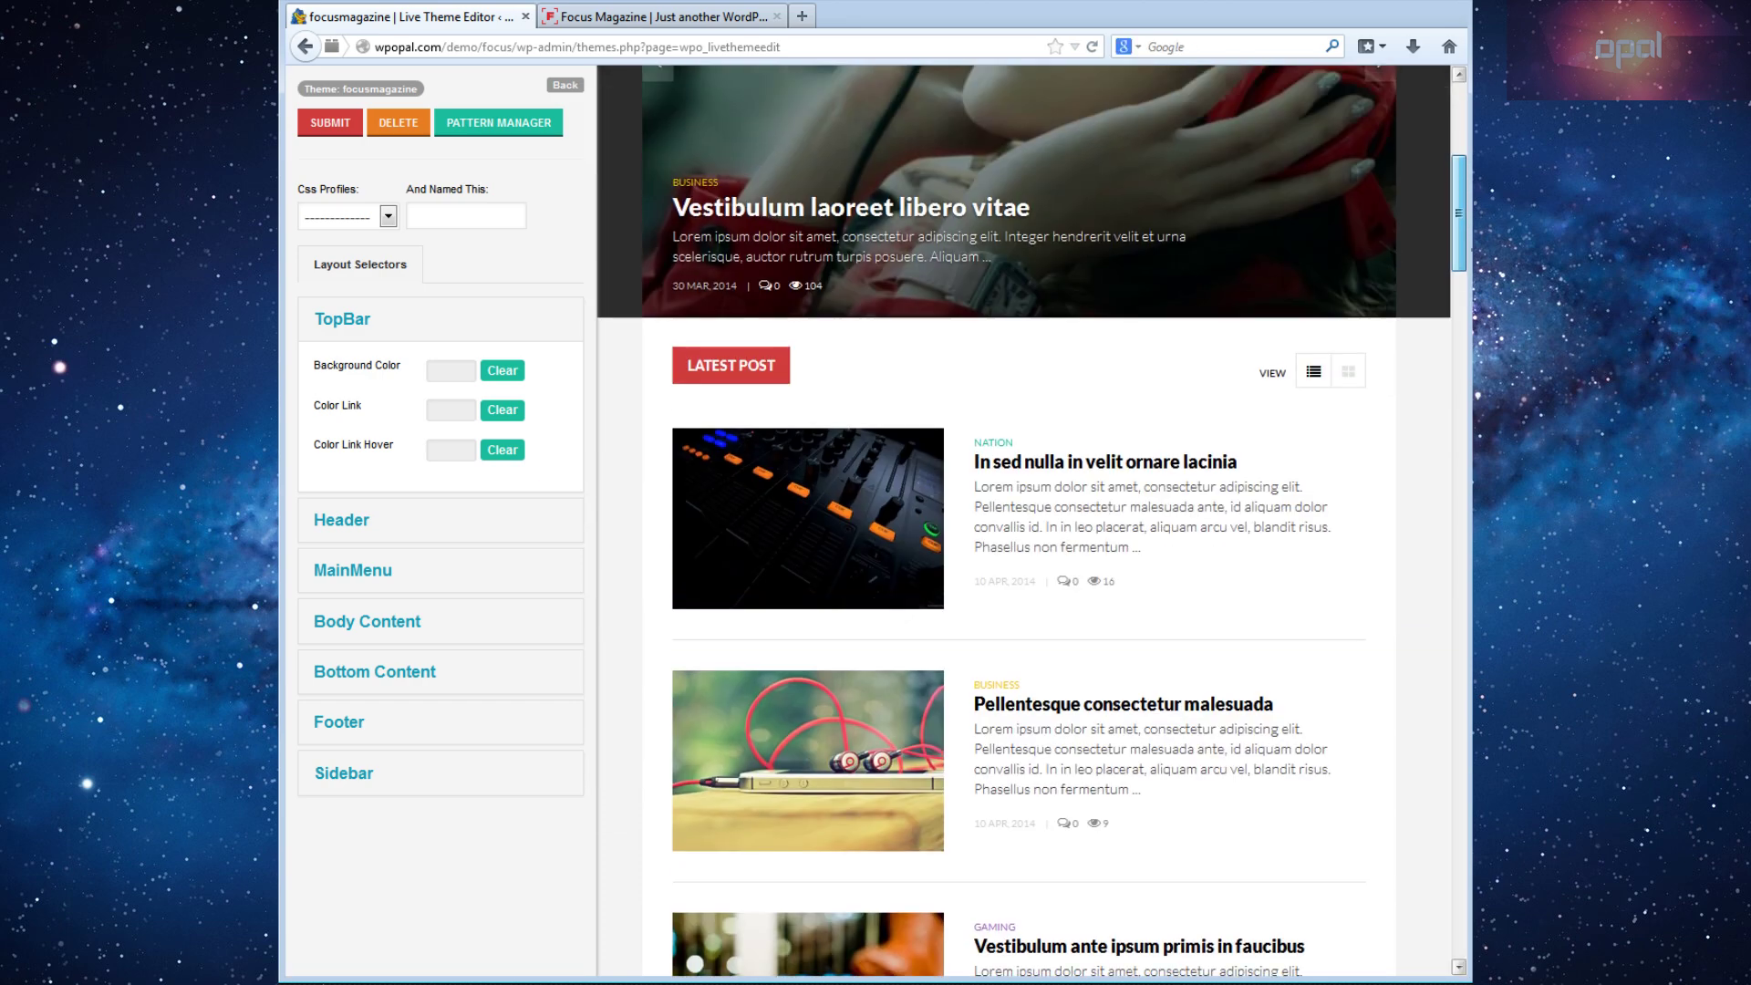
left_click_drag(1461, 233, 1463, 182)
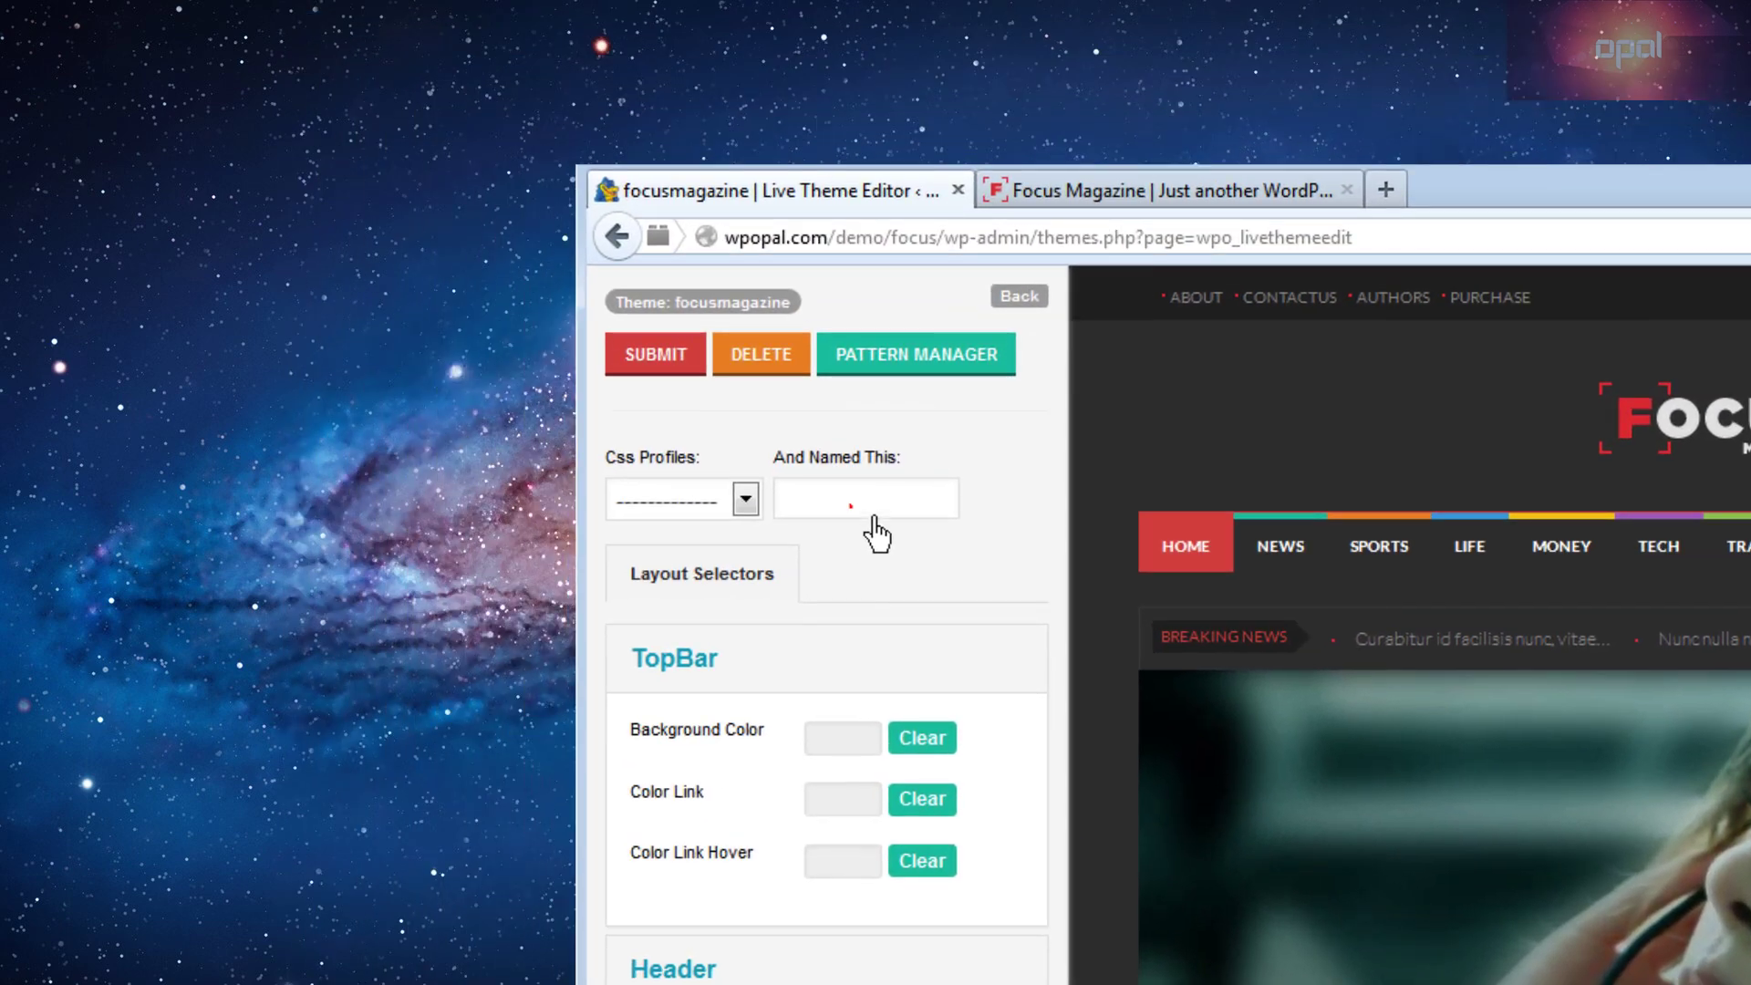
left_click(470, 225)
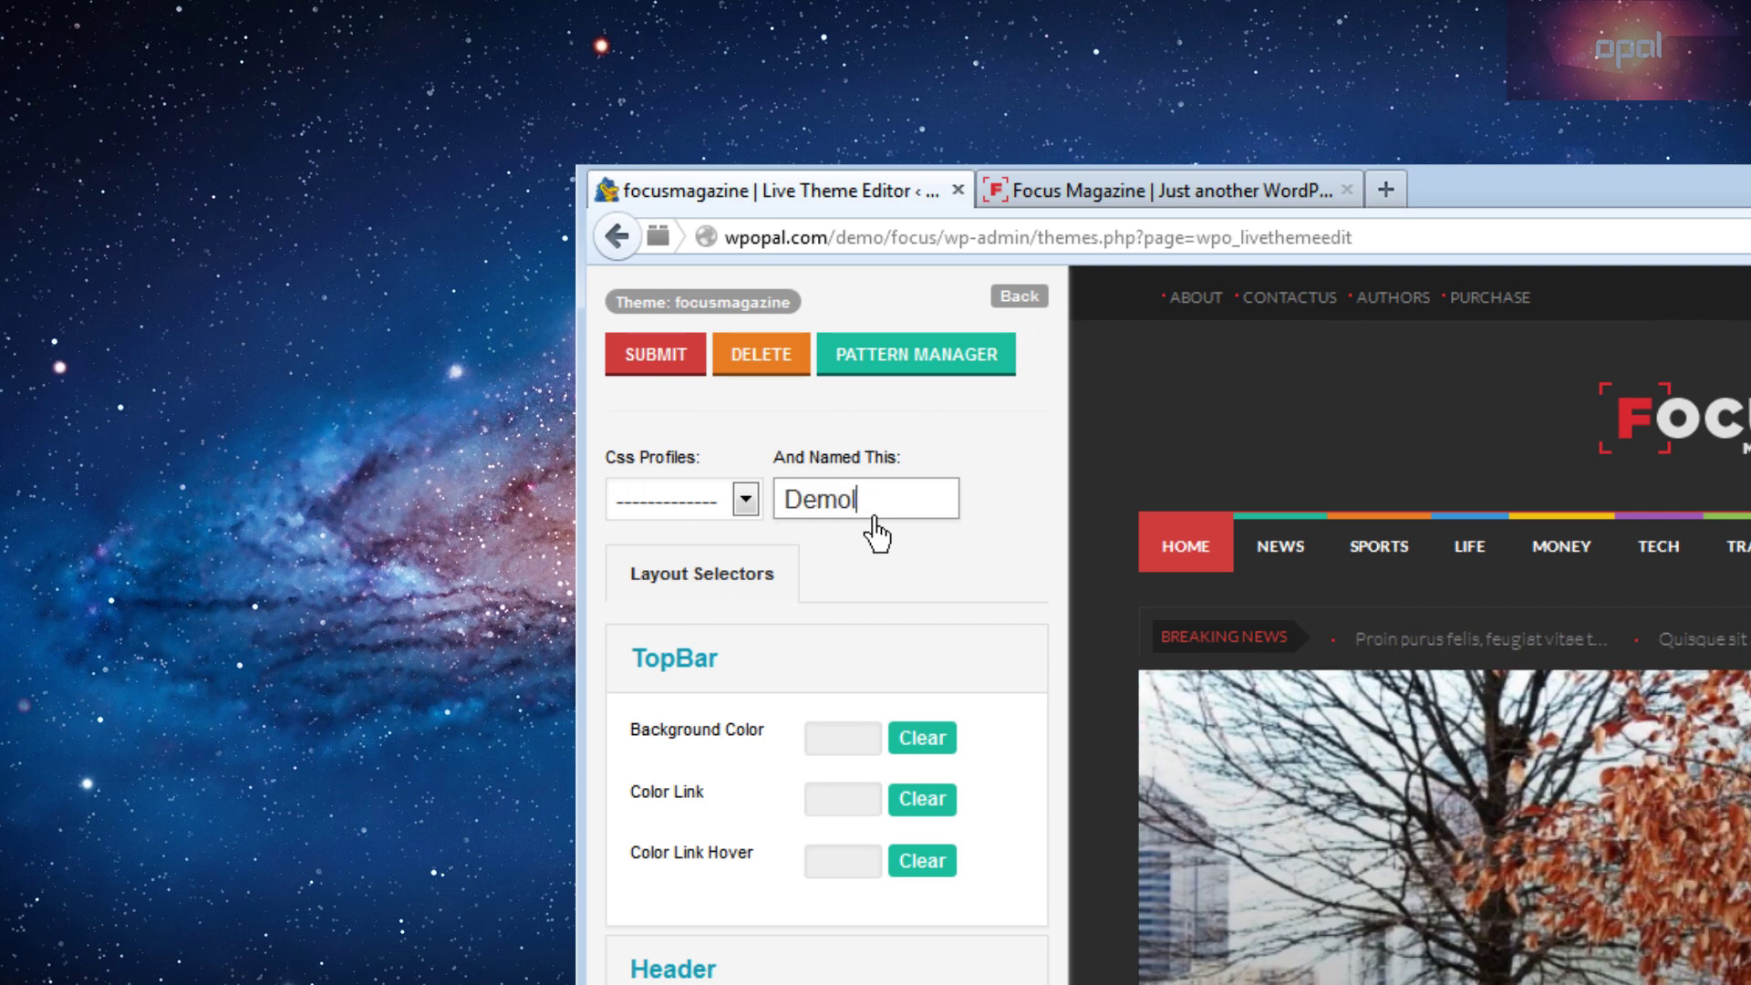
type("Demolivetheme")
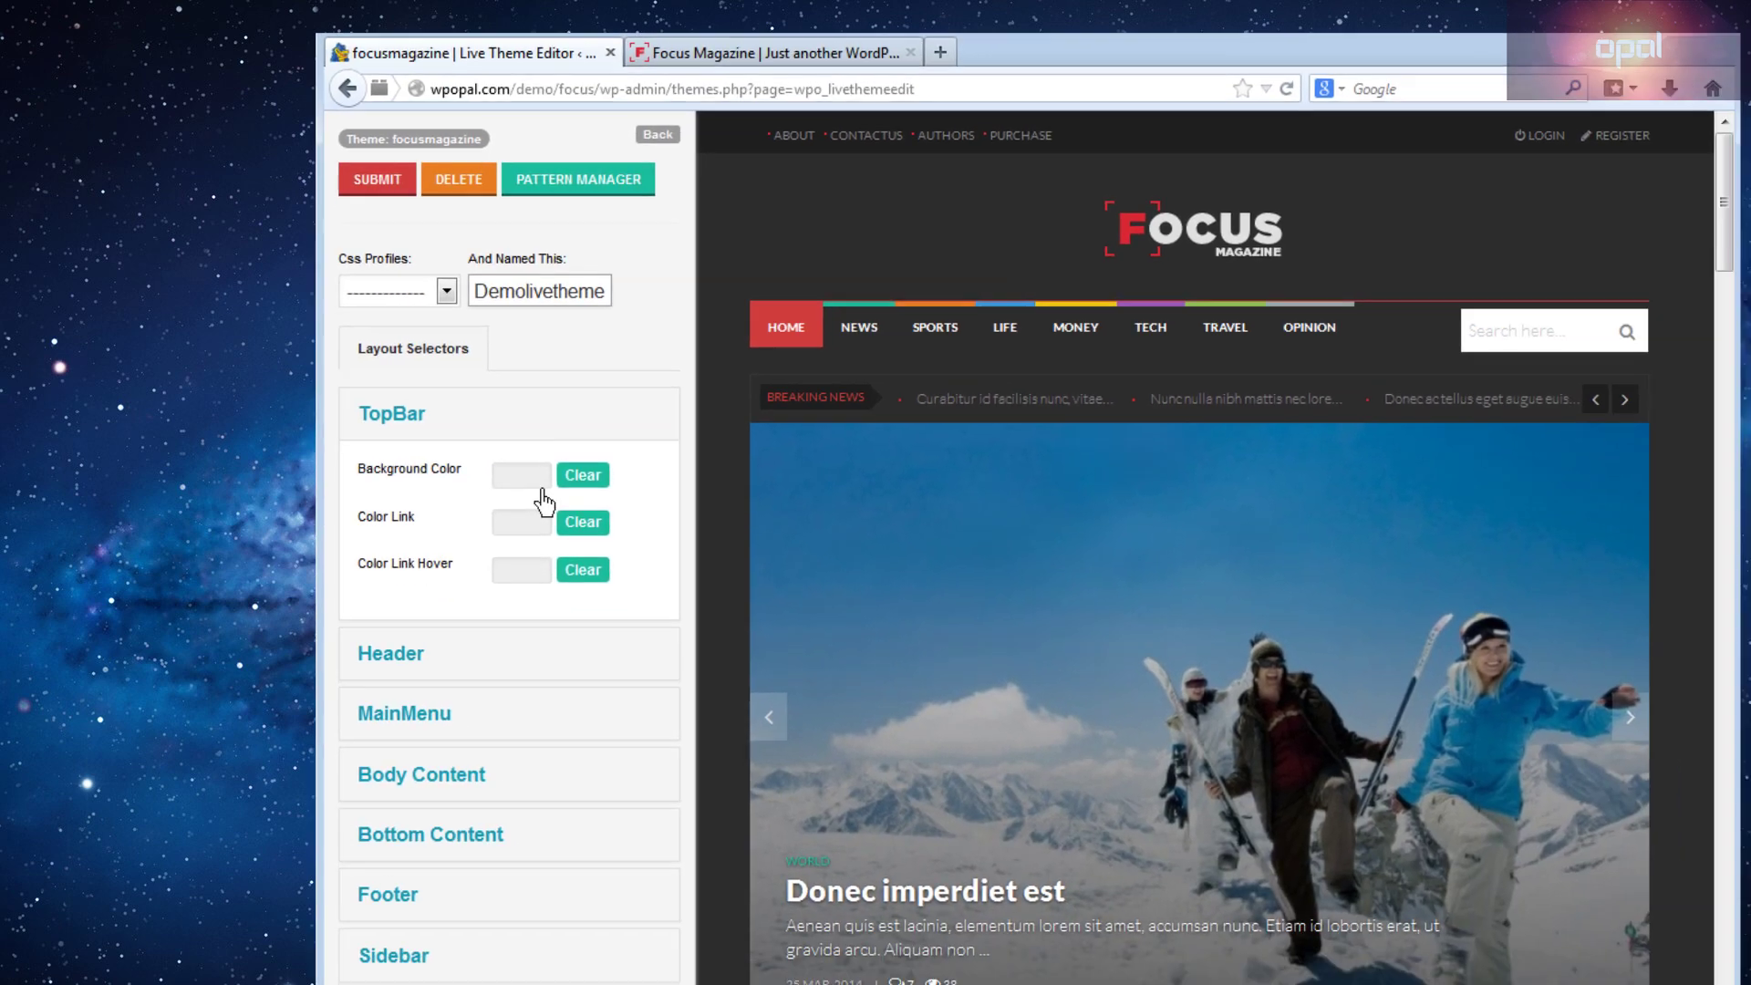
Tint the TopBar background colour light pink.
left_click(853, 744)
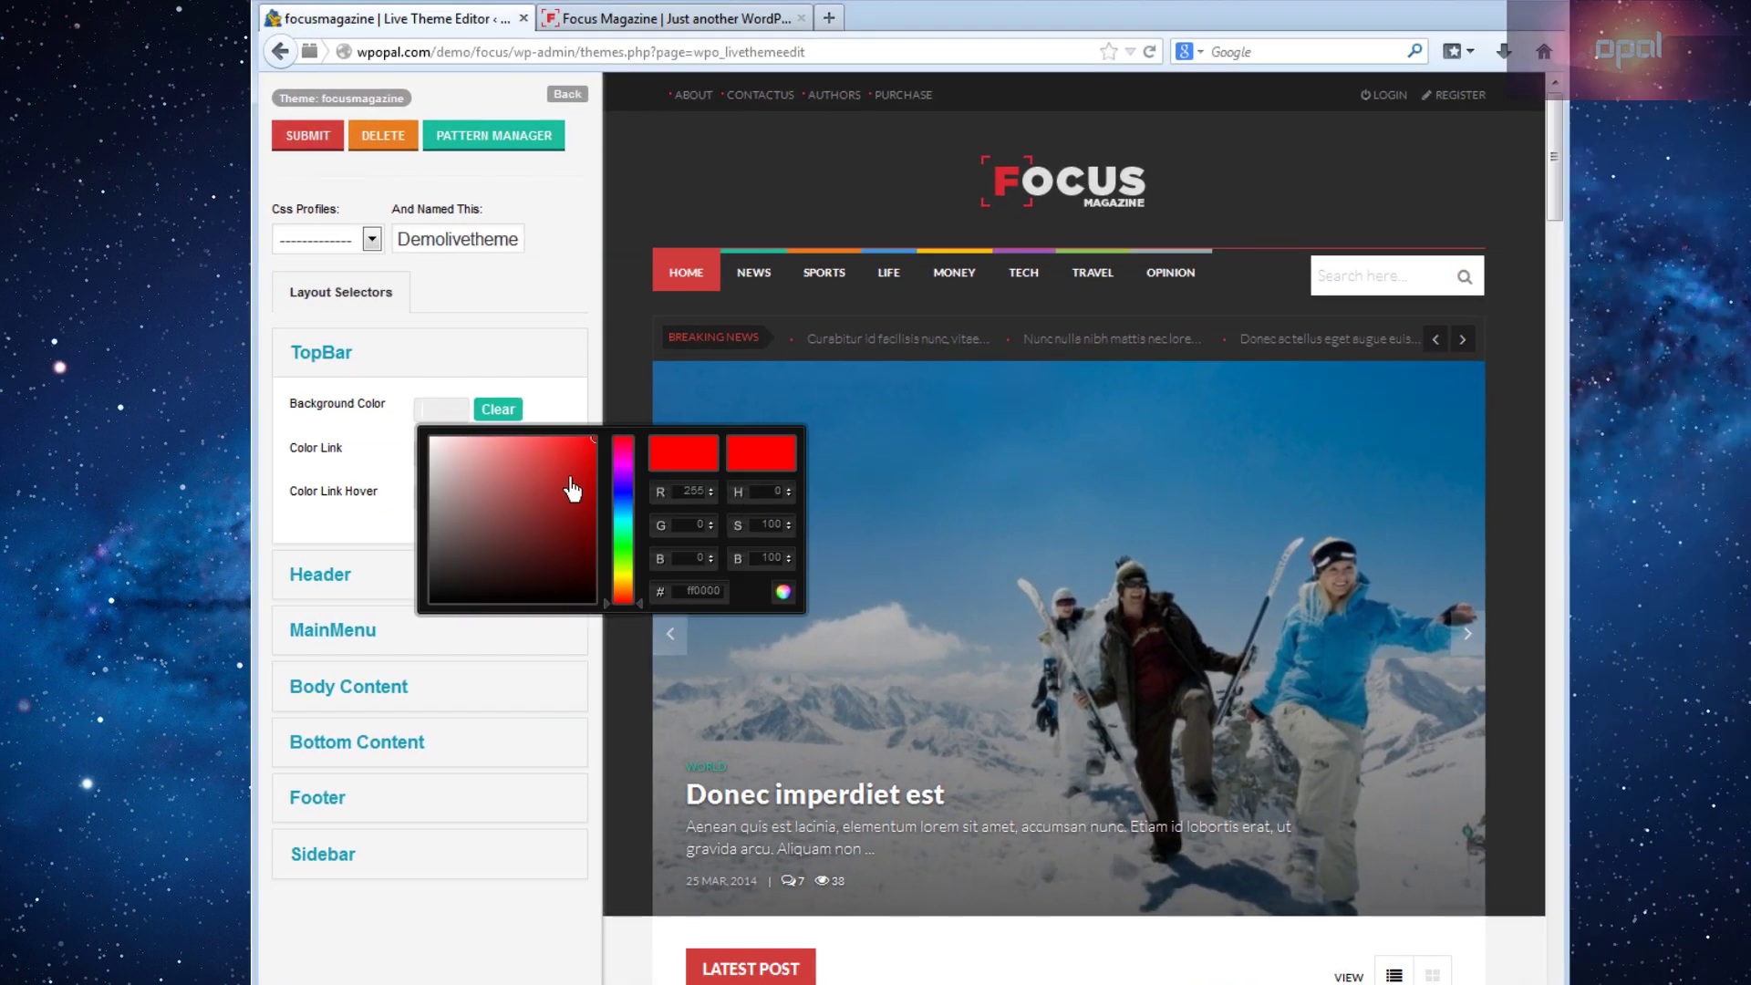
left_click_drag(607, 492, 436, 471)
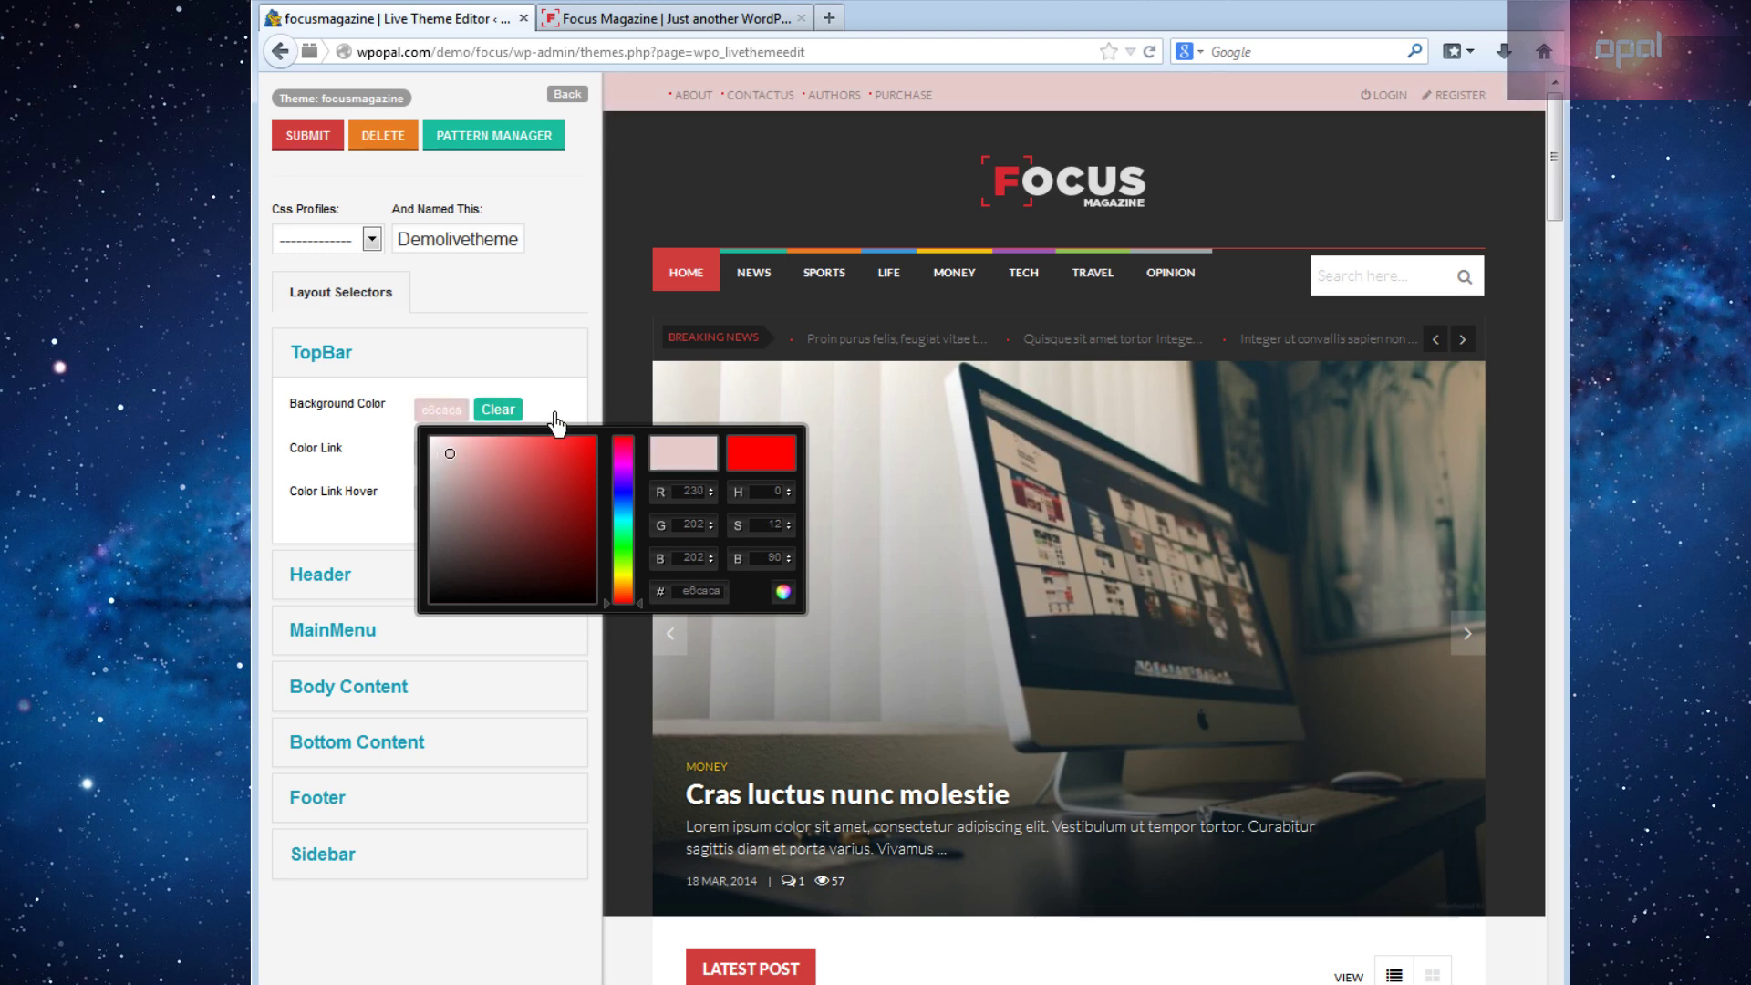
left_click(536, 396)
Set the TopBar link colour to blue 0000ff and the link hover colour to 3cff00.
left_click(441, 451)
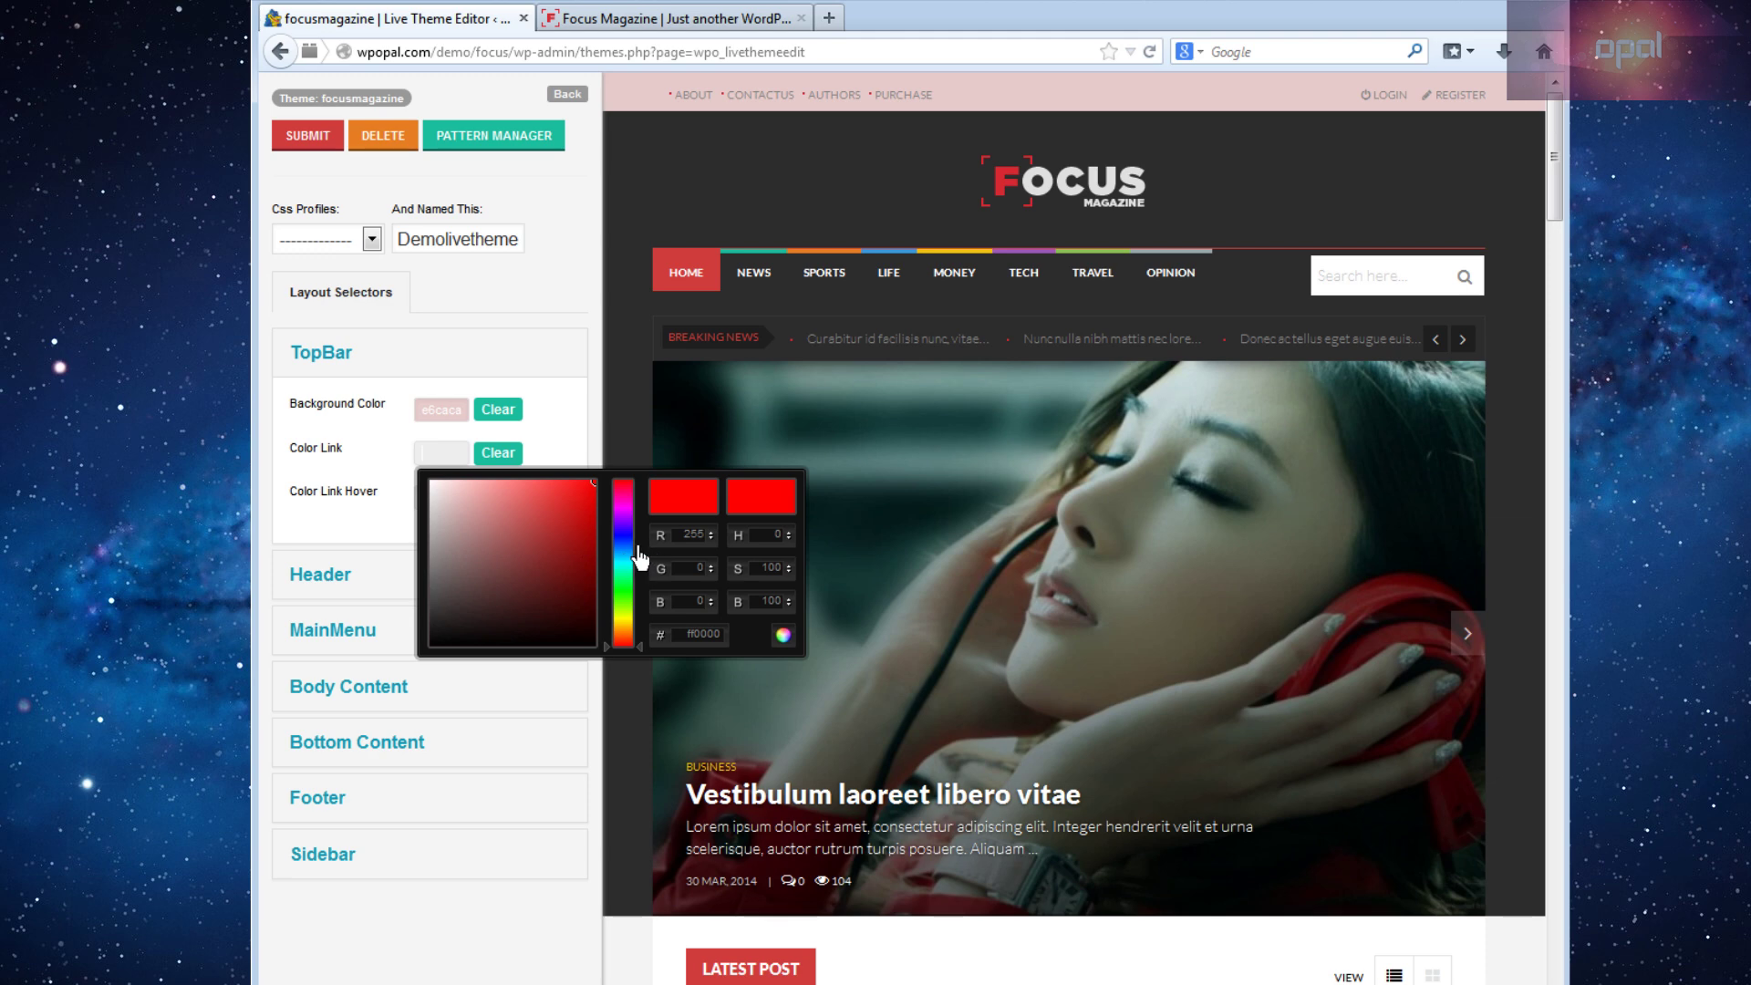
left_click(637, 541)
mouse_move(636, 559)
left_mouse_down()
mouse_move(645, 656)
mouse_move(650, 553)
left_mouse_up()
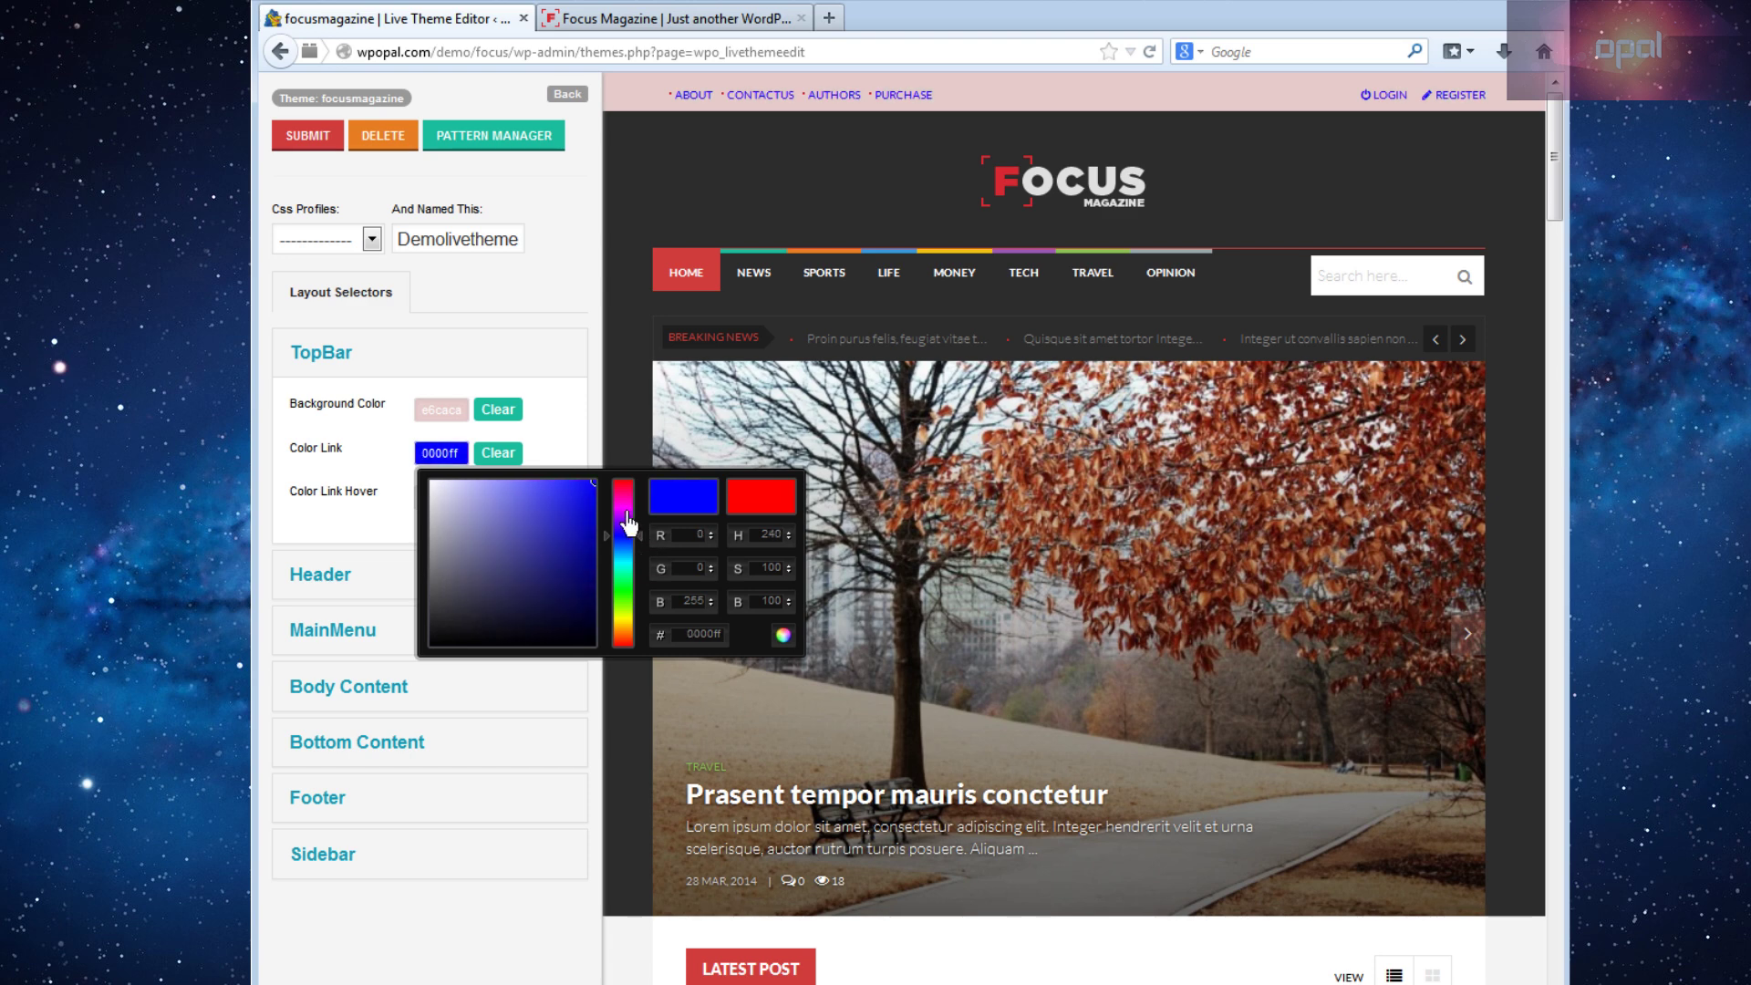
left_click(580, 447)
left_click(461, 499)
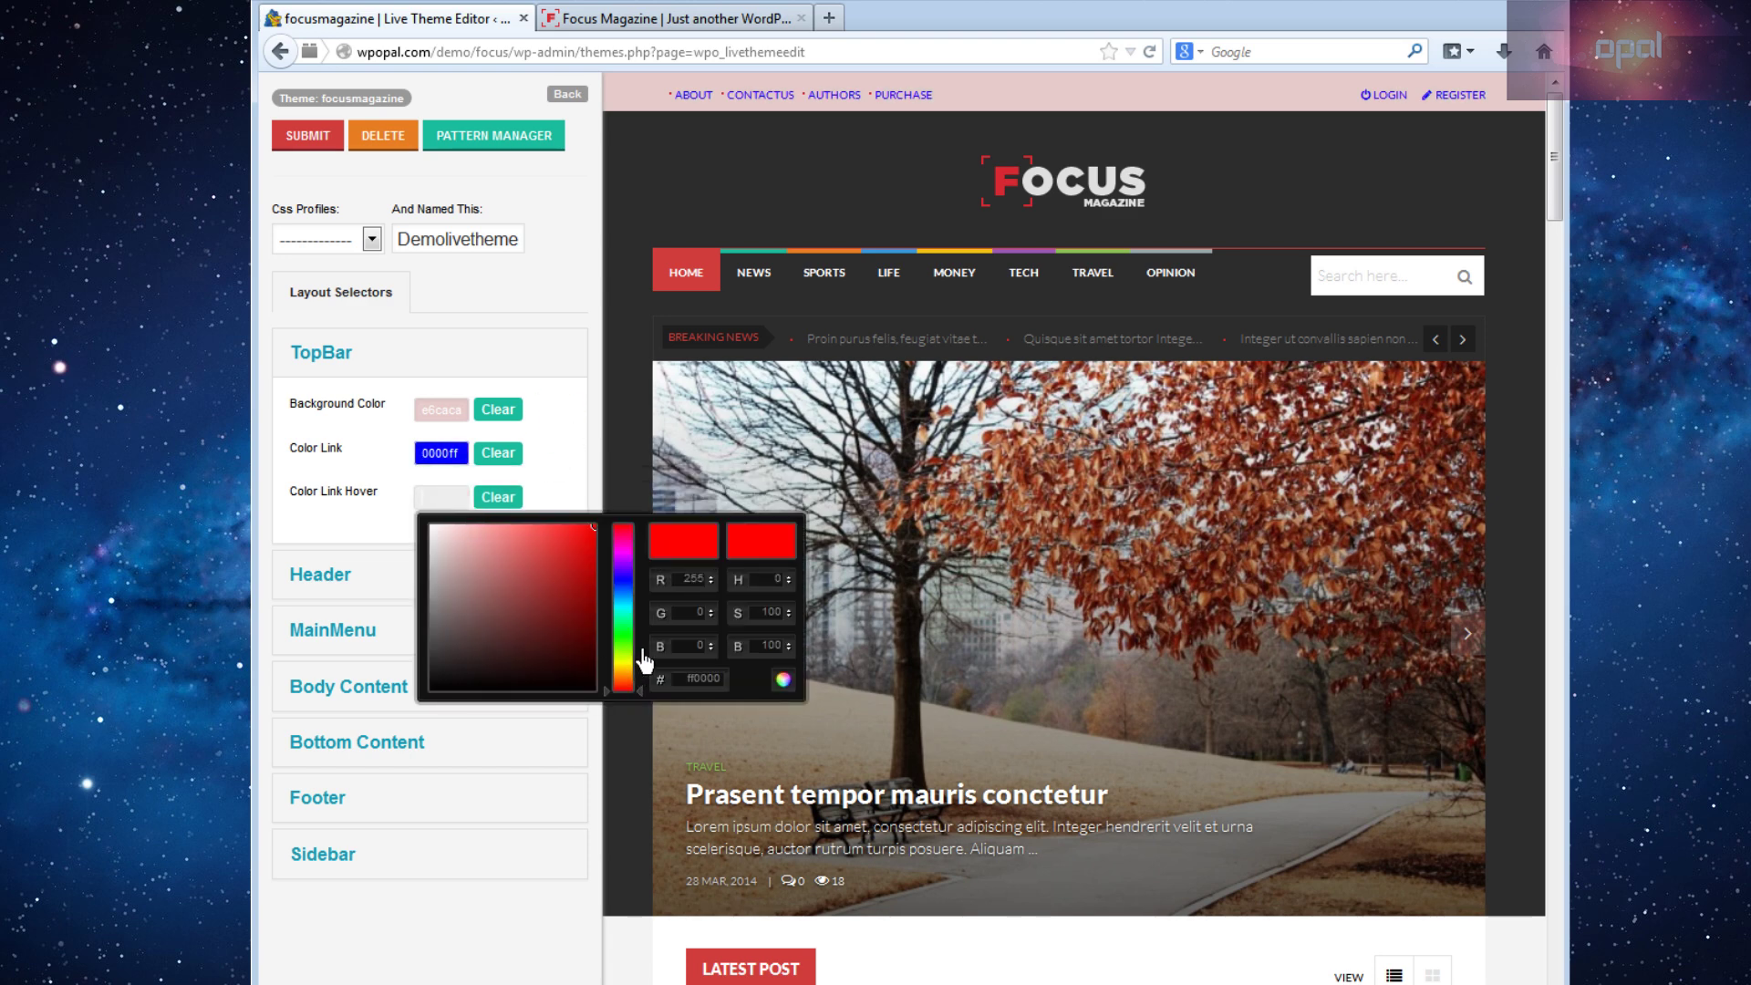
left_click_drag(644, 658, 639, 650)
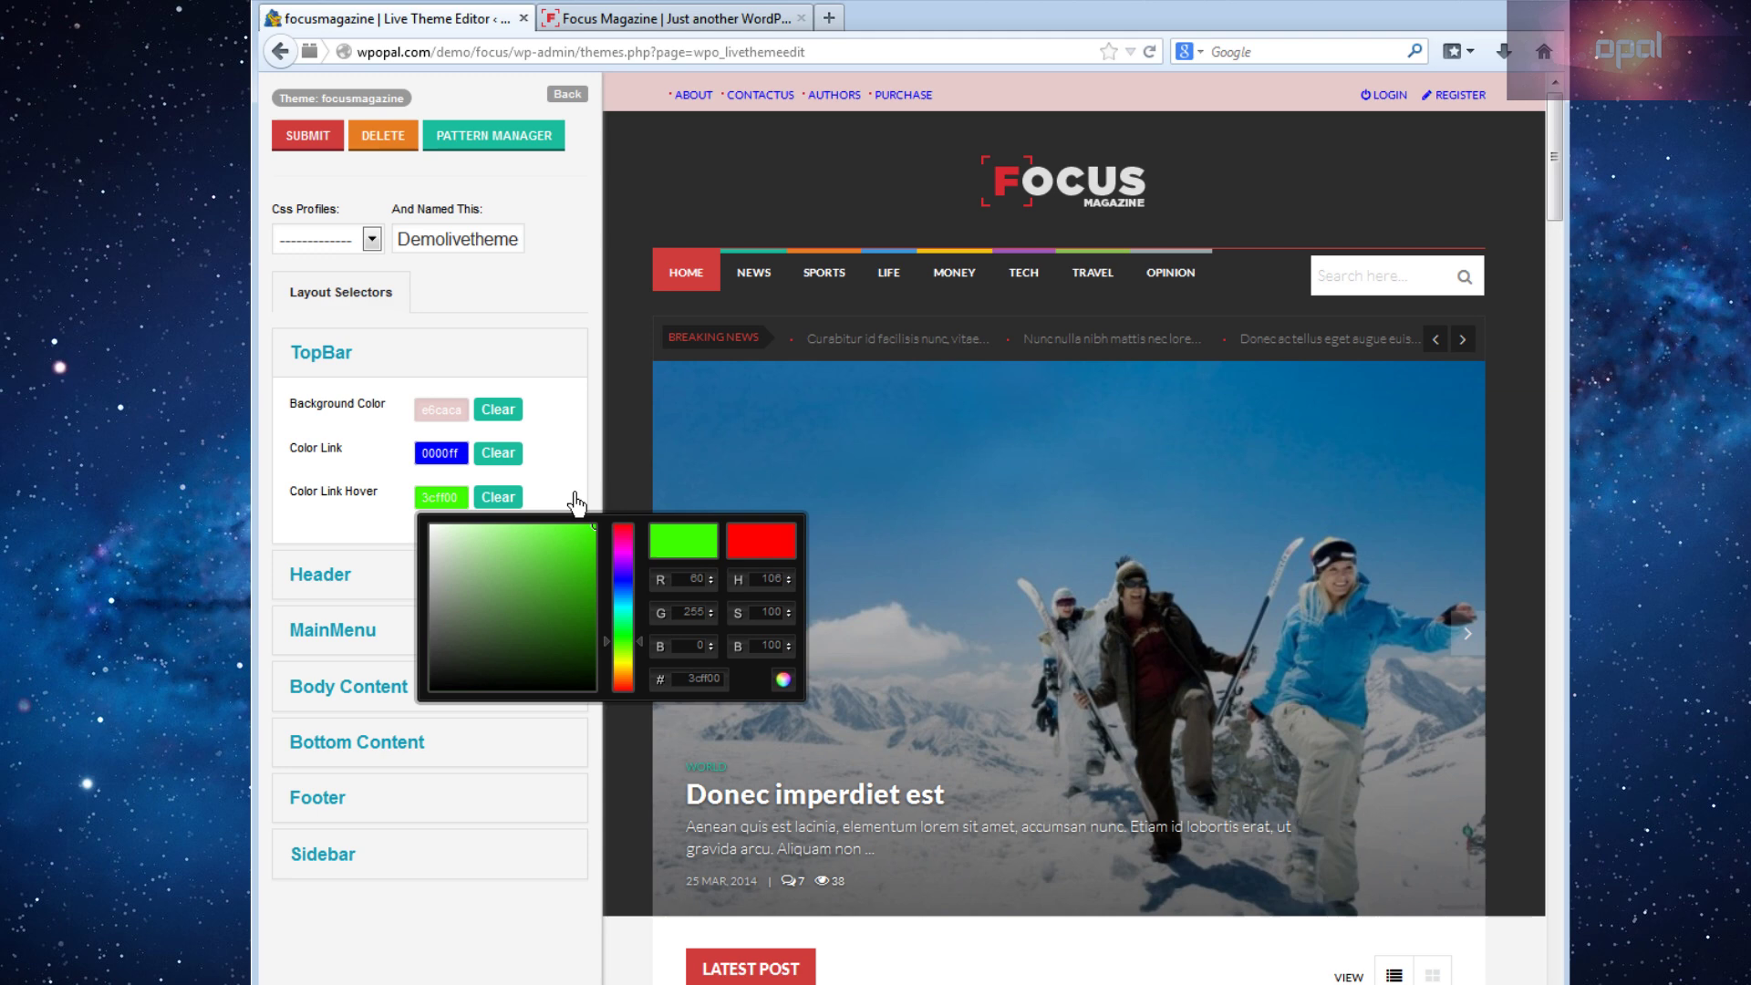
left_click(567, 488)
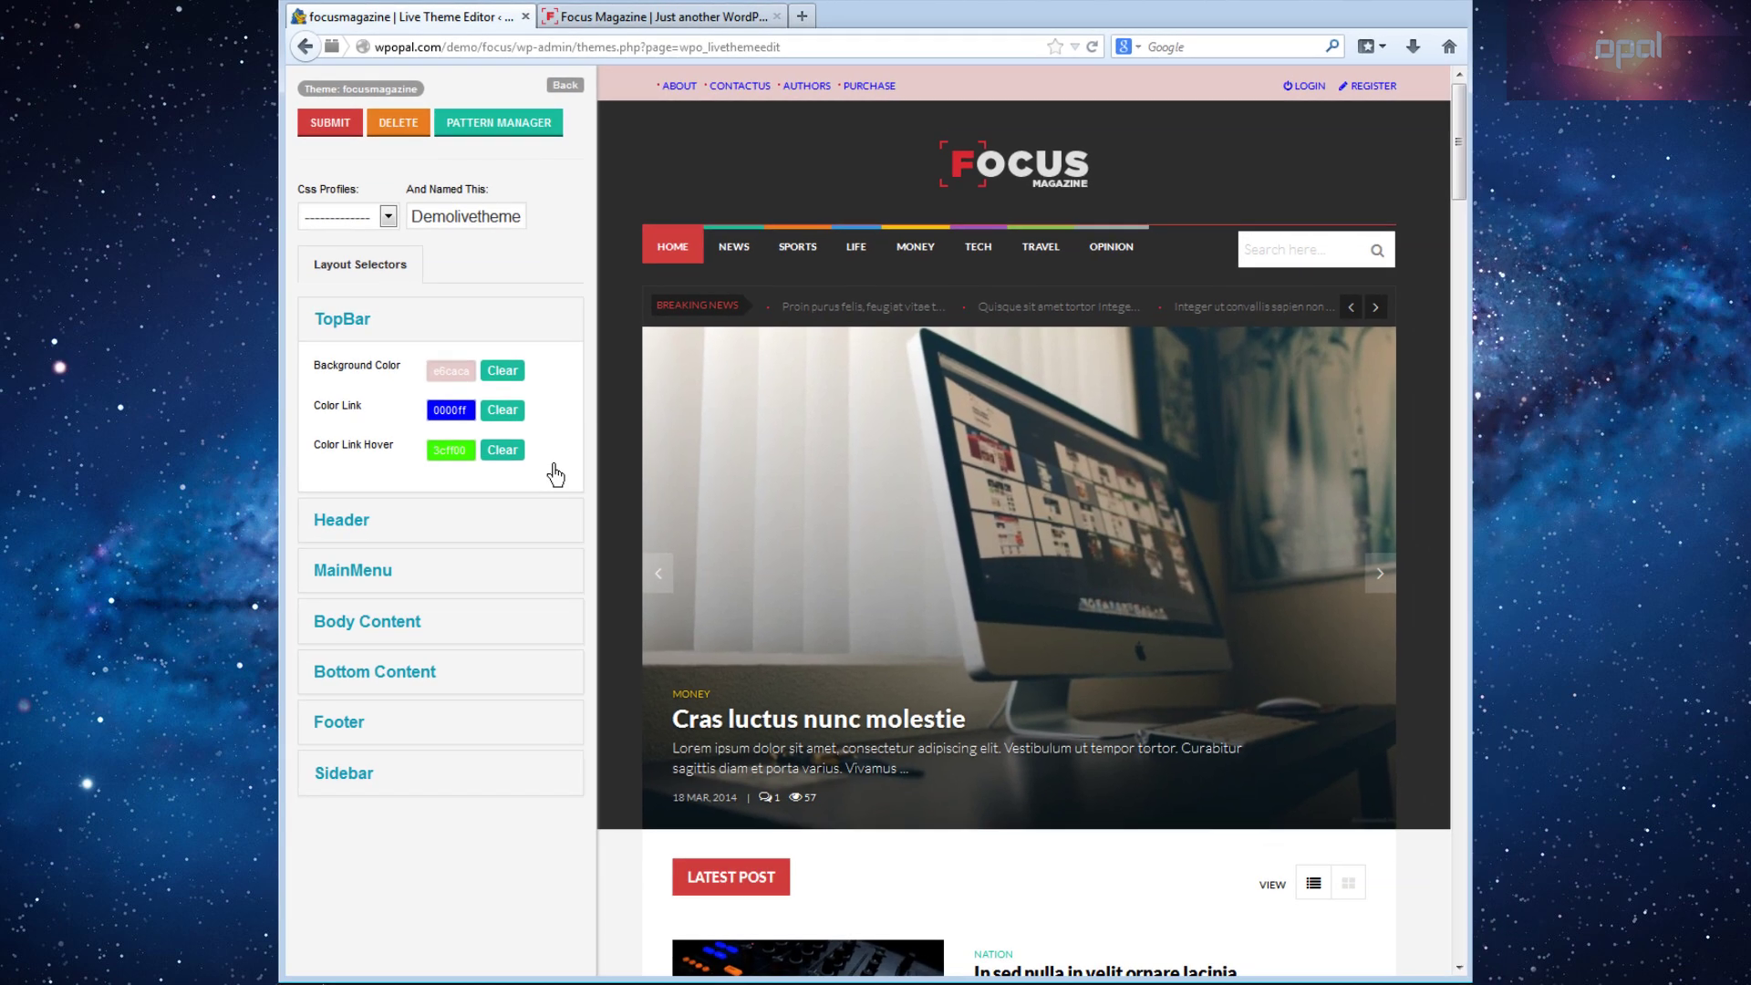
Clear the Header background colour and apply the fourth dark pattern as its background image.
left_click(355, 522)
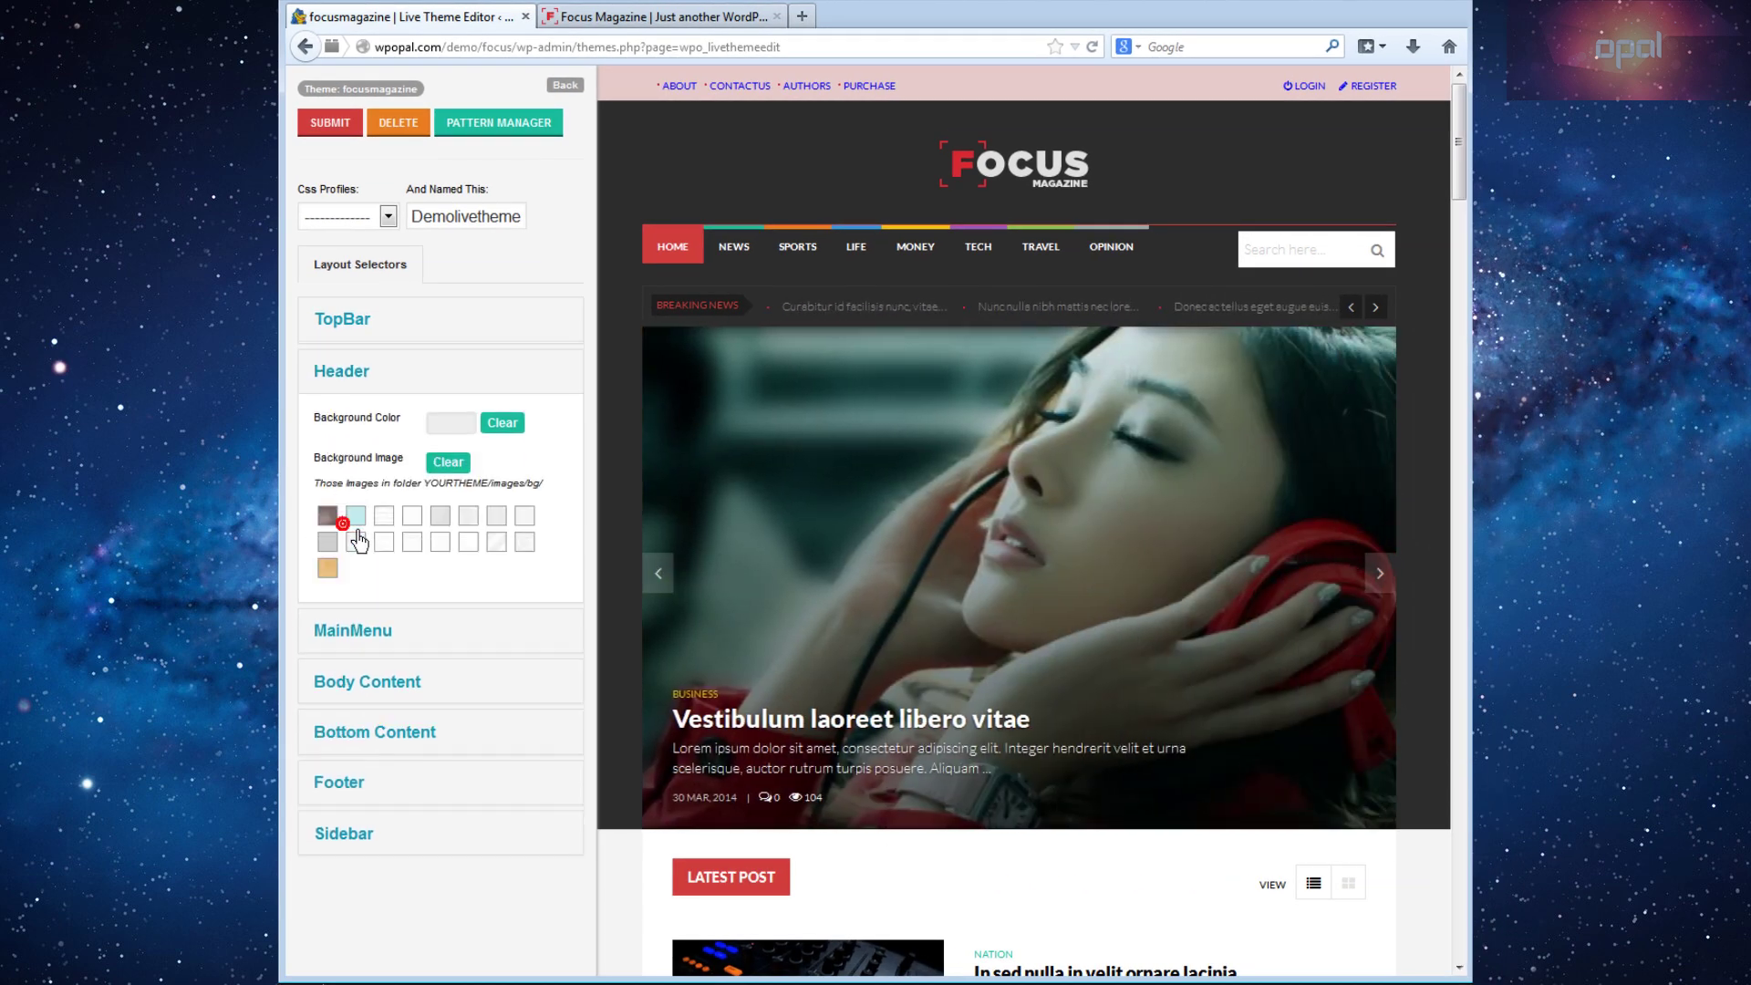
left_click(469, 436)
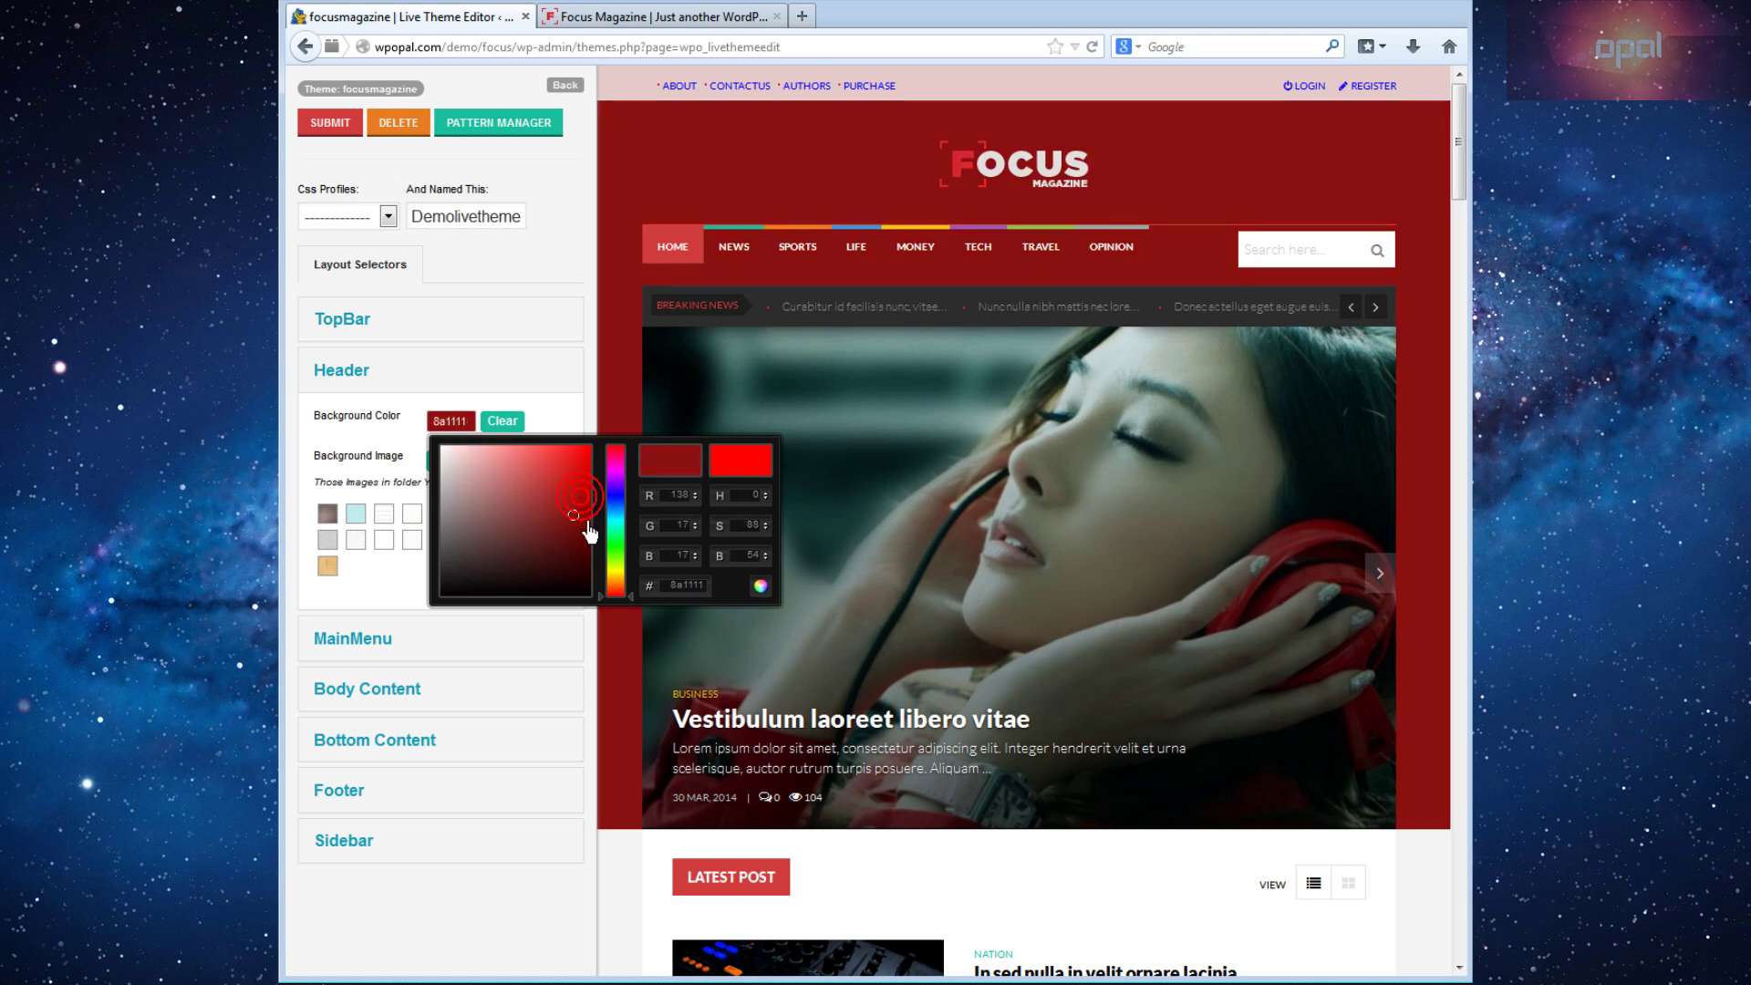
left_click_drag(588, 510, 567, 491)
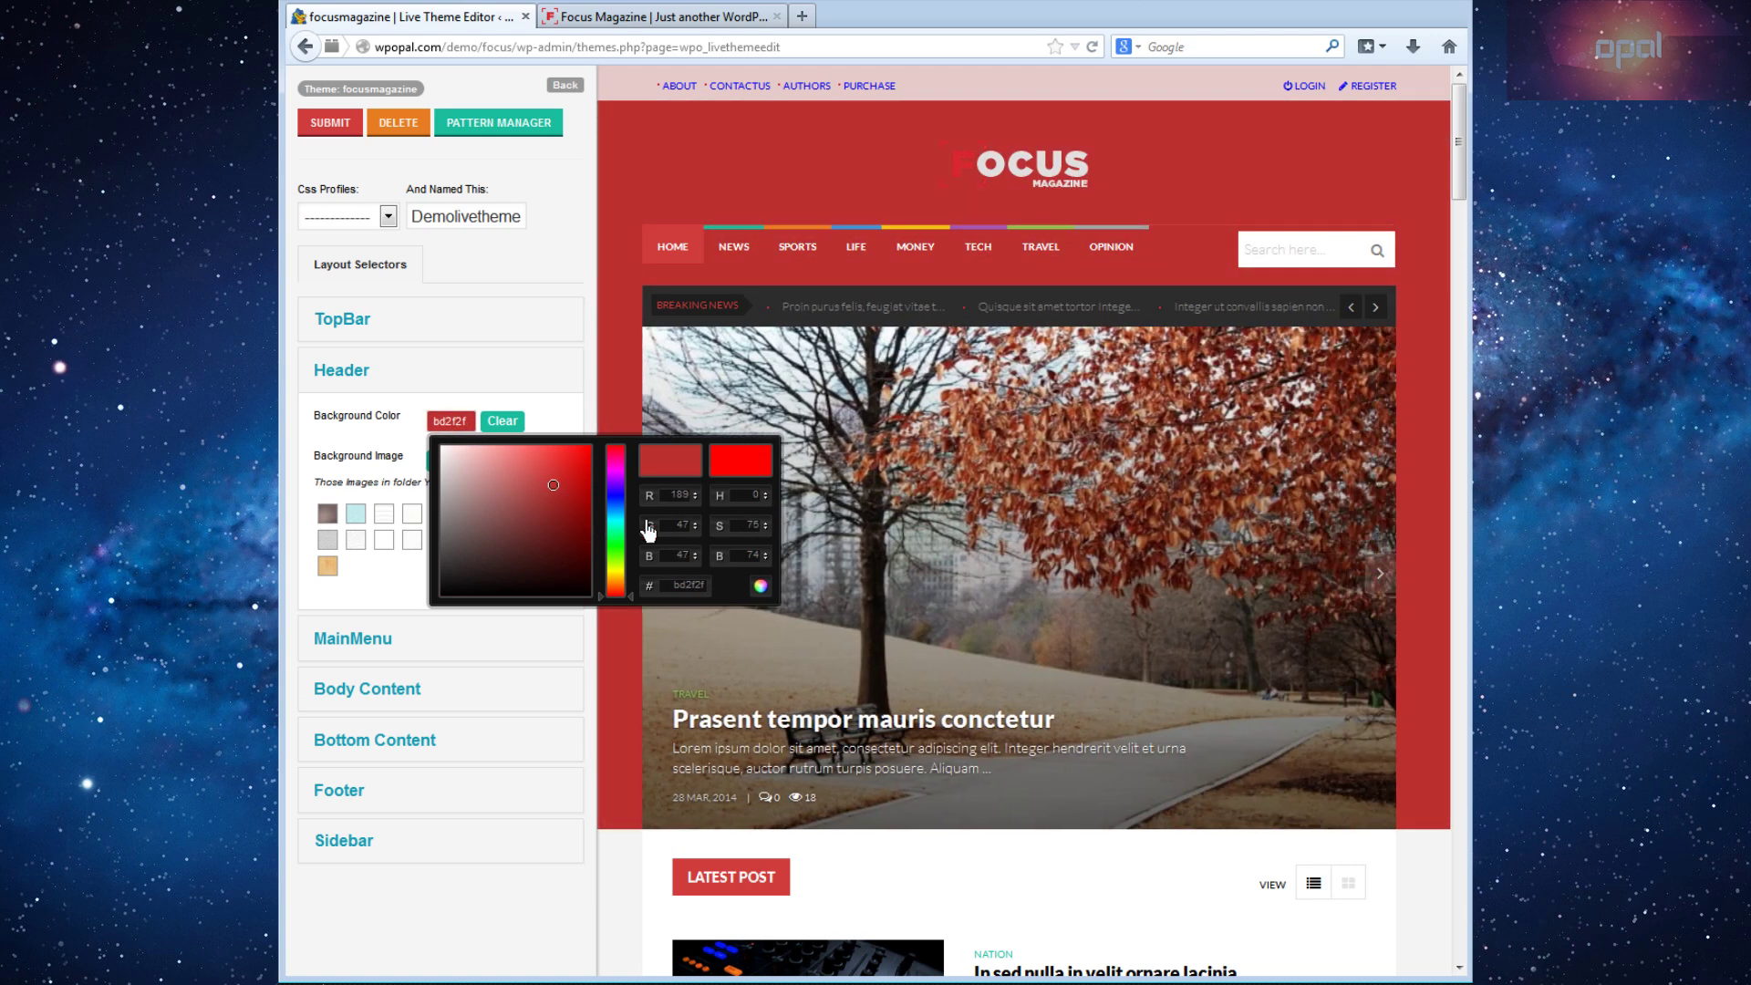
left_click(505, 420)
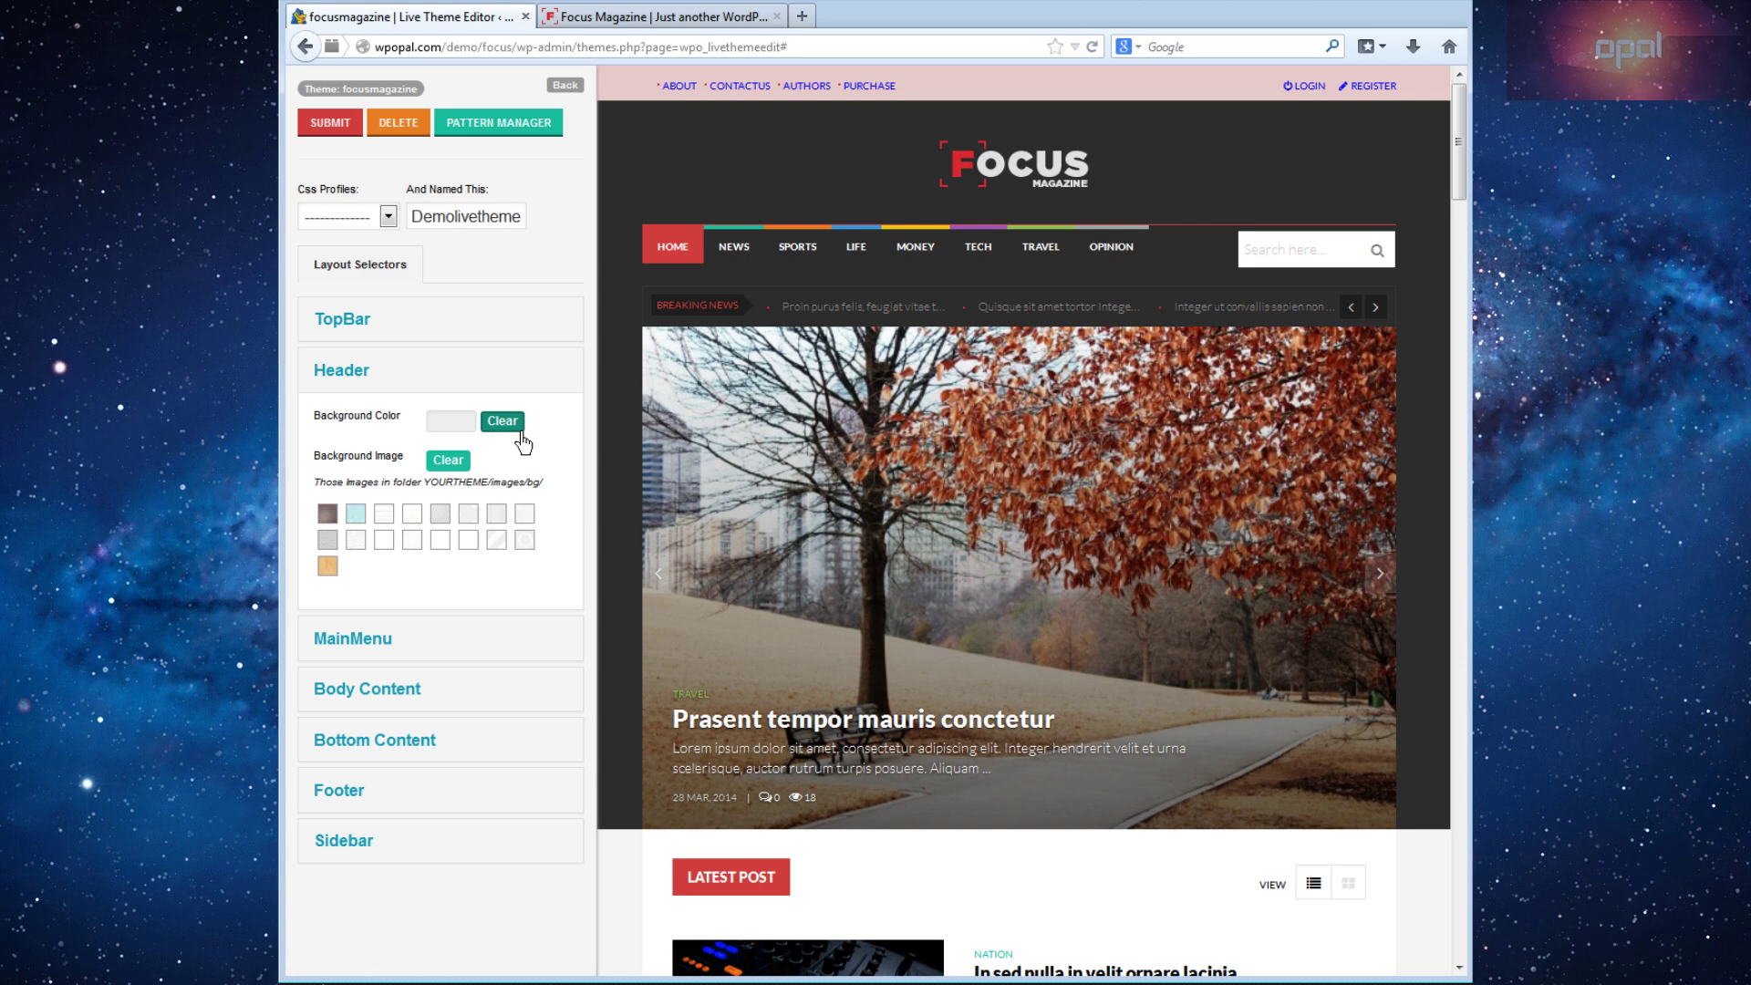
left_click(386, 515)
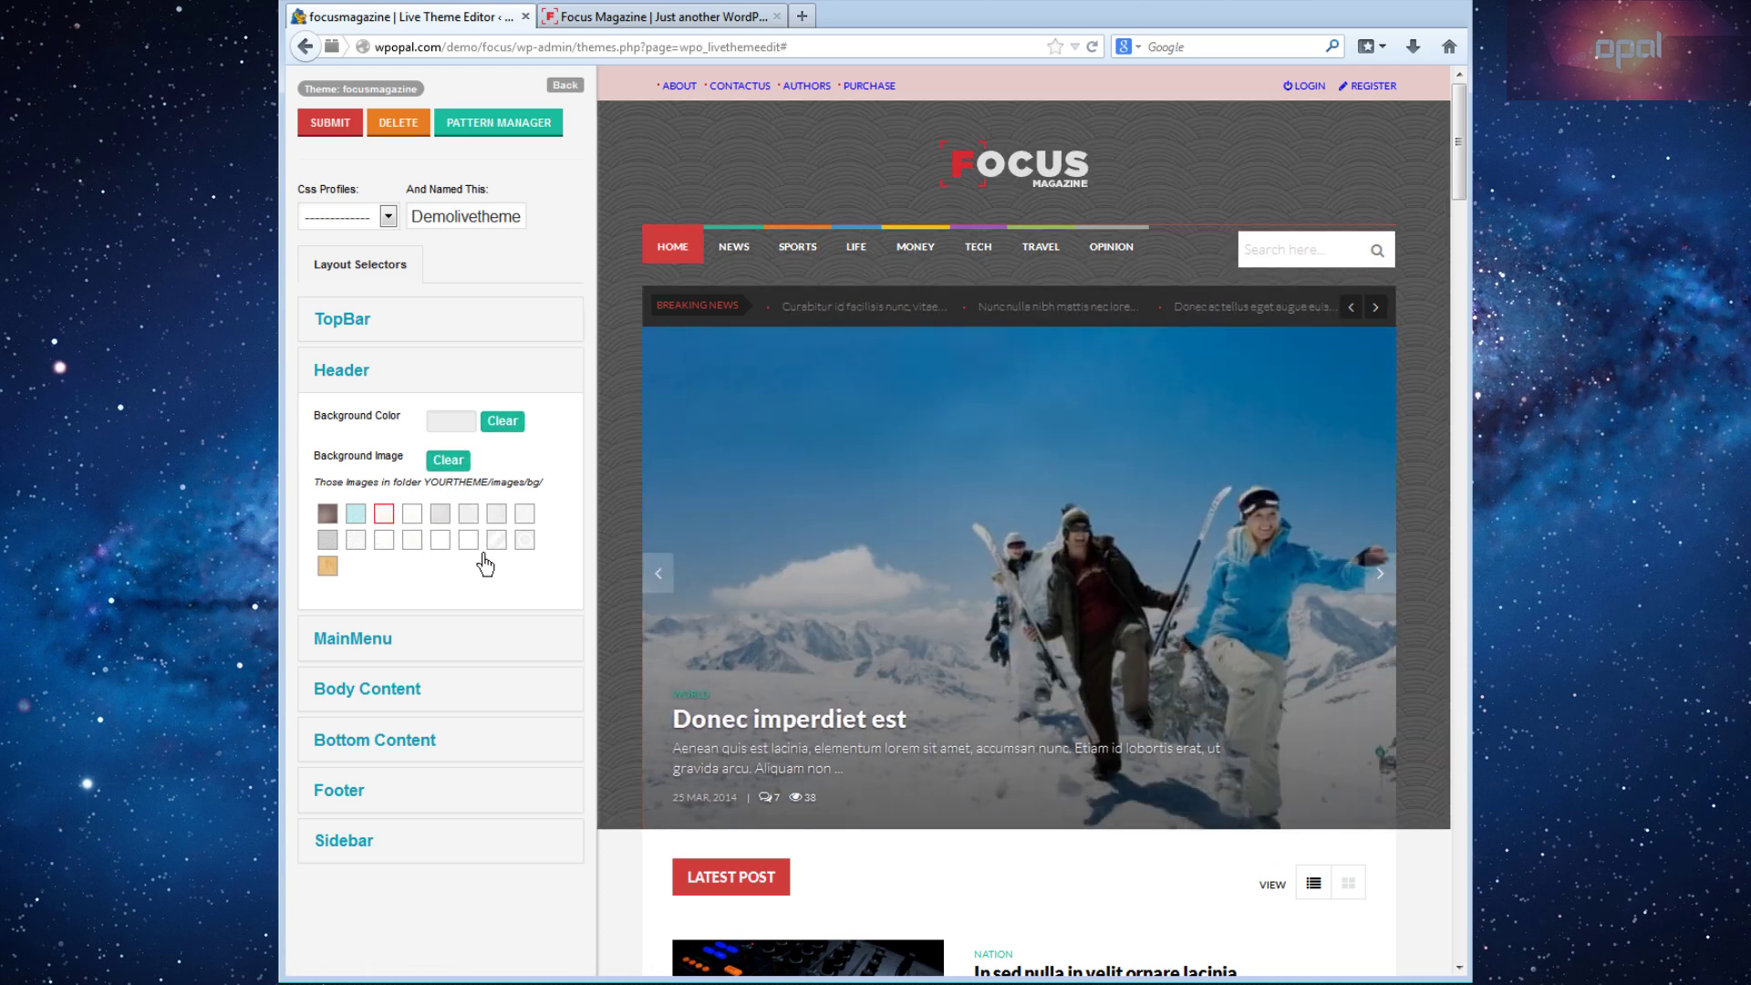
left_click(450, 521)
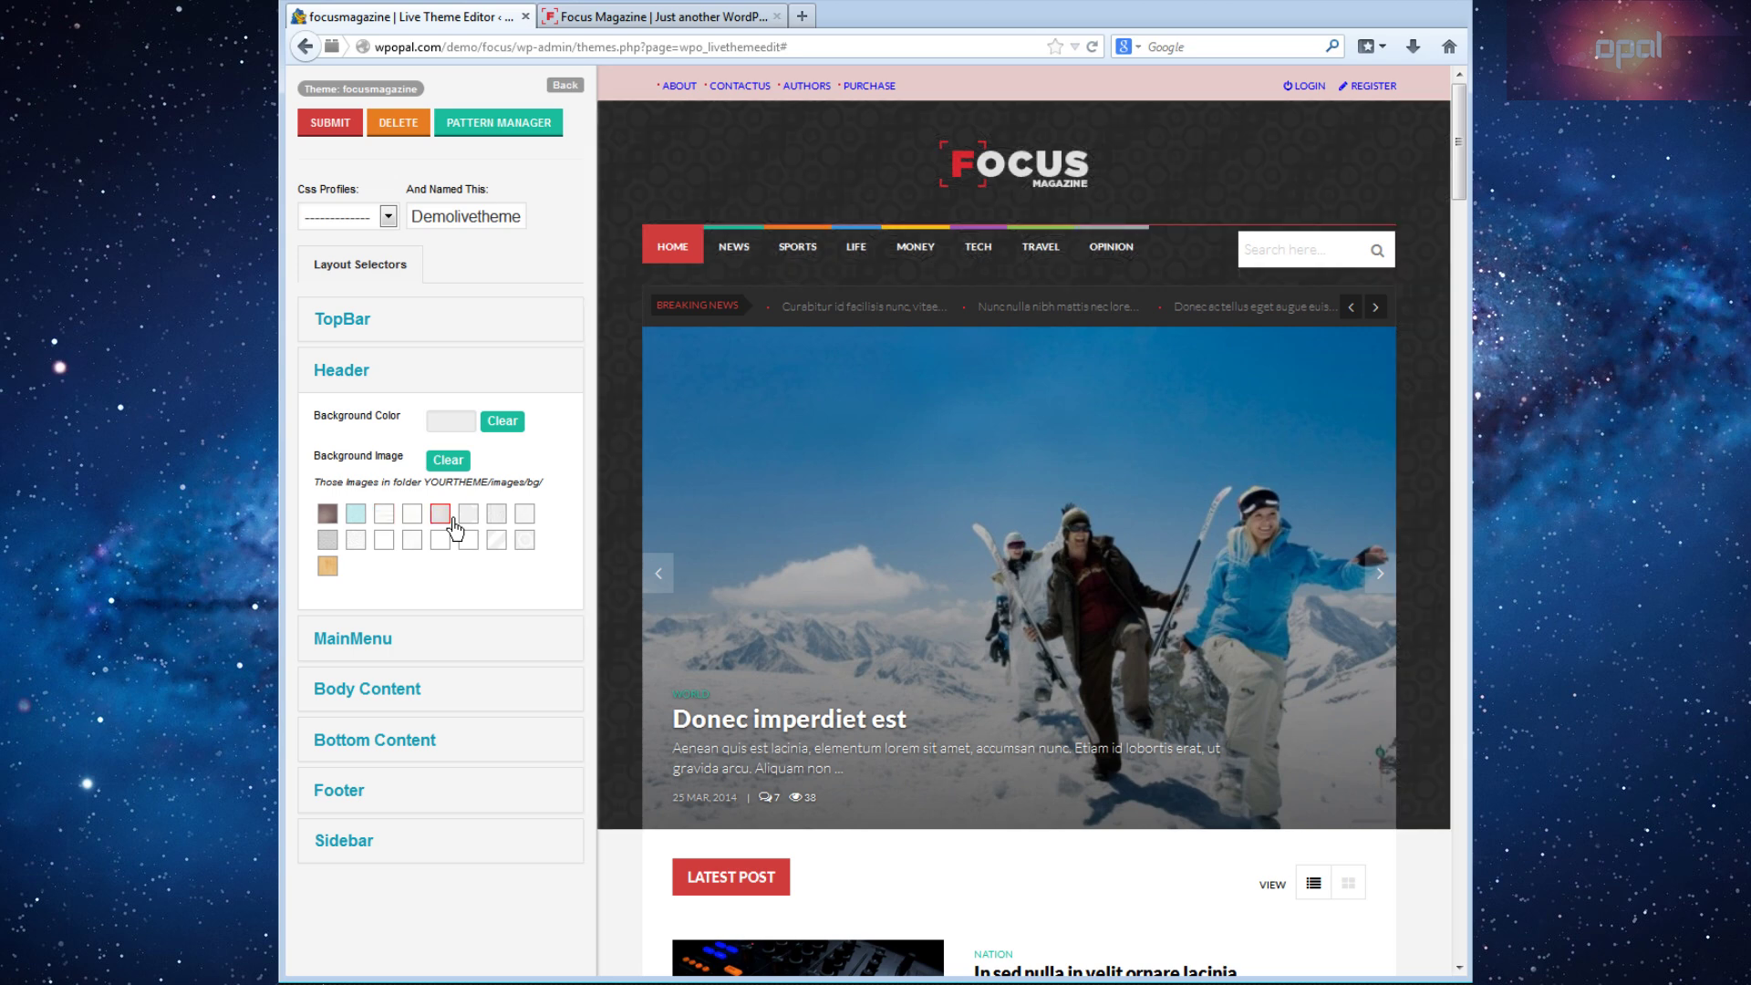
left_click(415, 516)
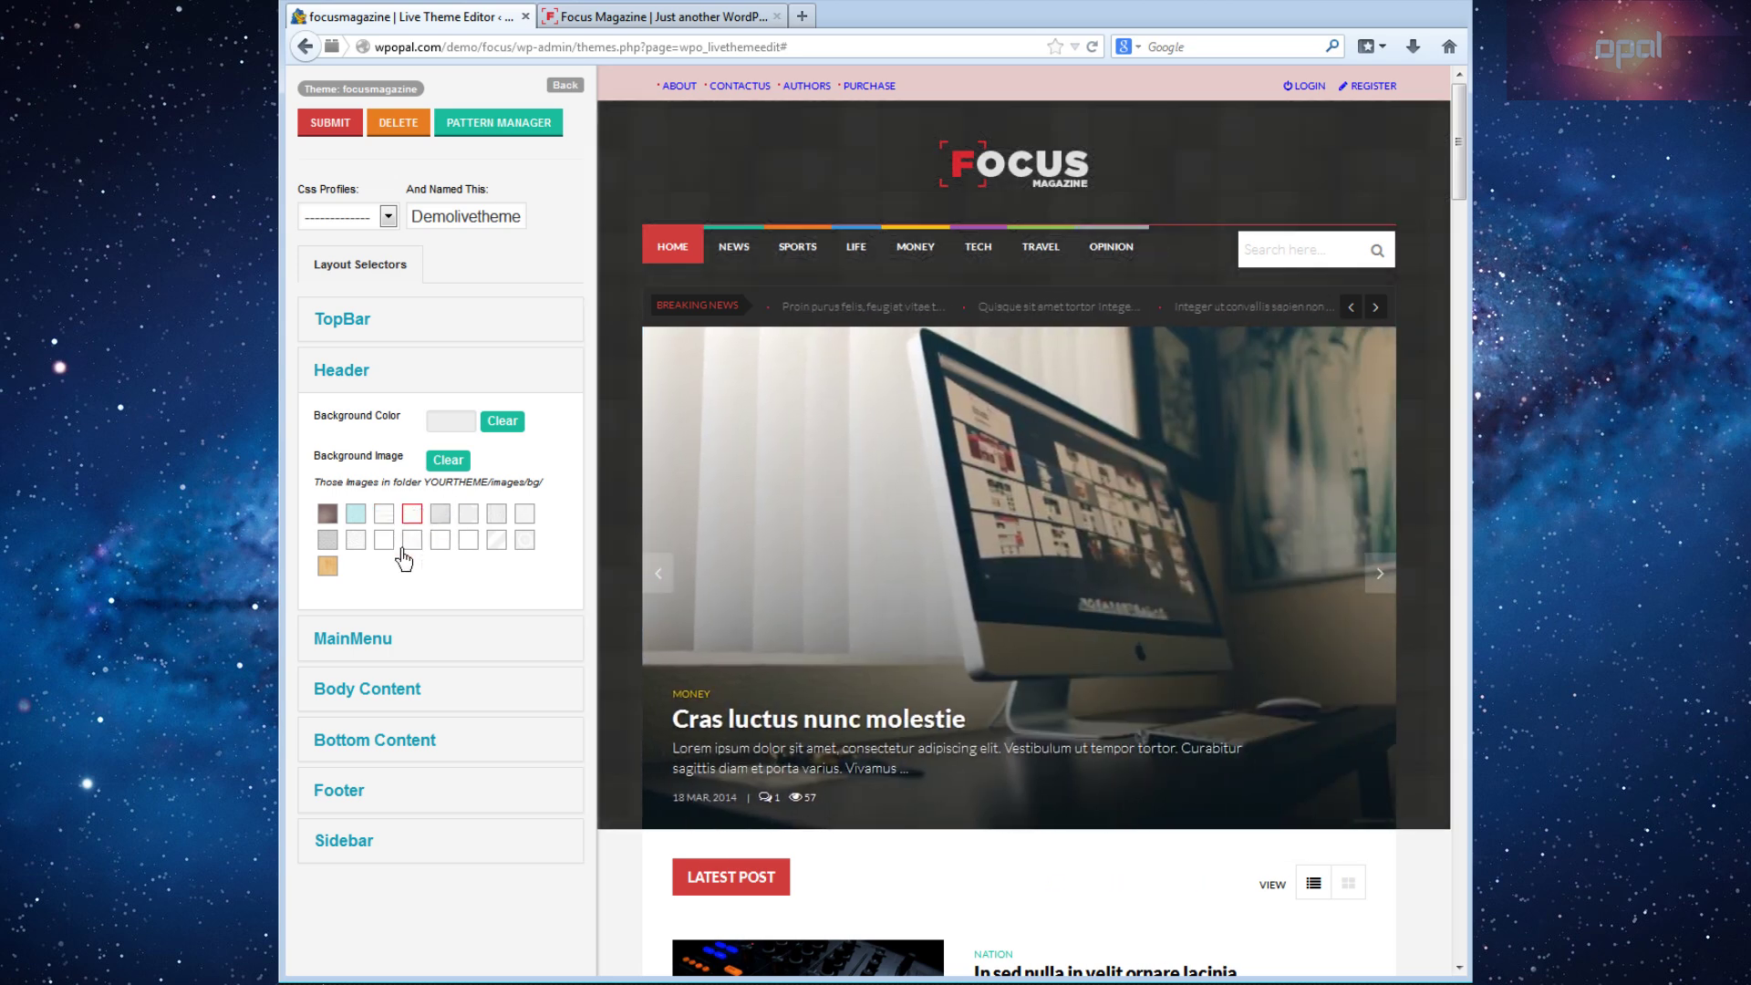
Upload the pat-19 image into the Pattern Manager library.
left_click(516, 129)
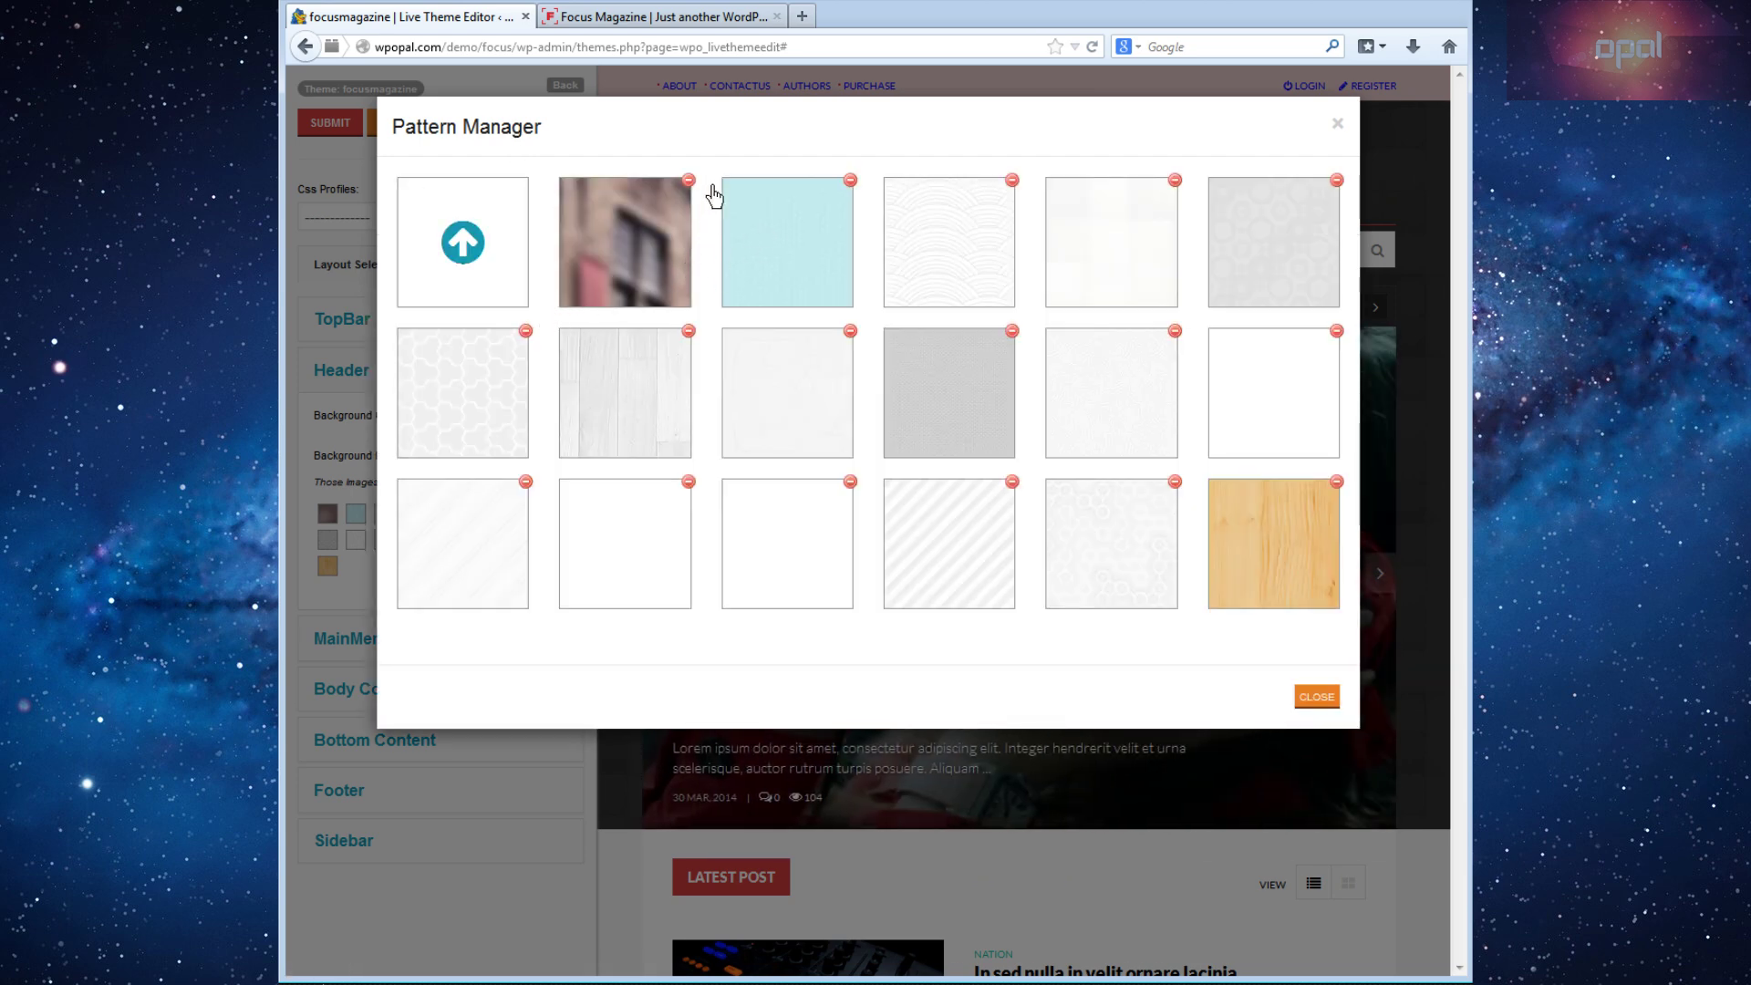
left_click(488, 254)
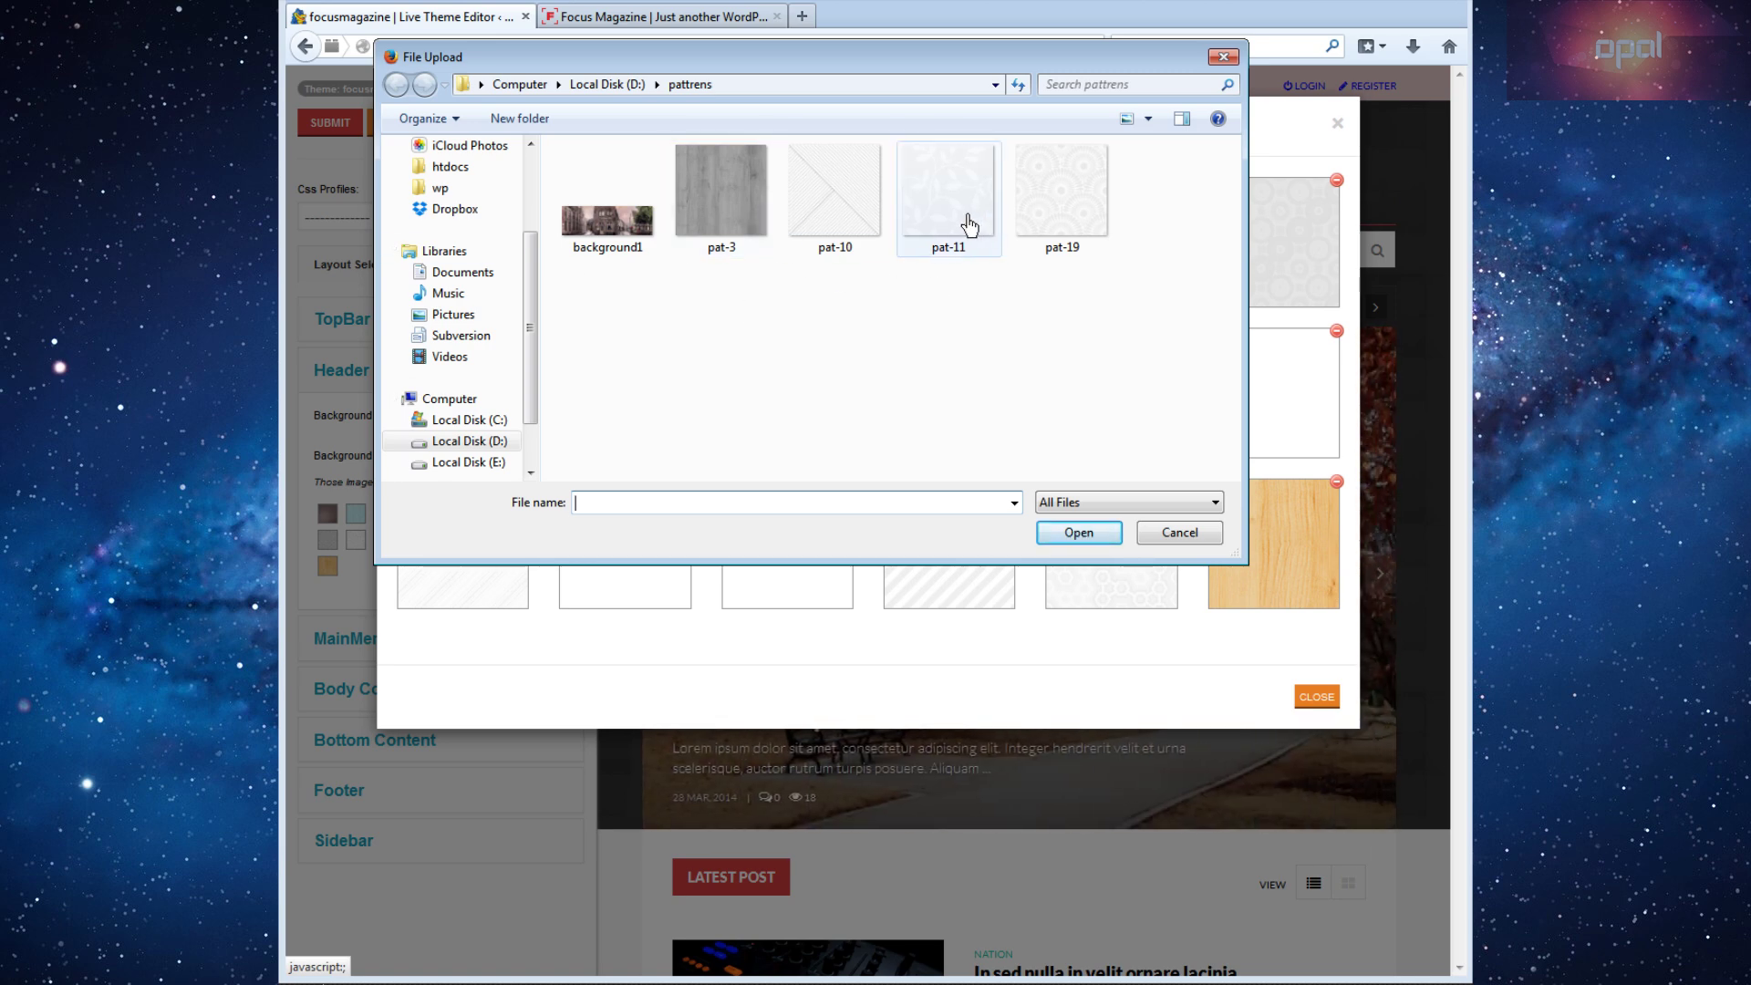
left_click(1076, 226)
left_click(1102, 539)
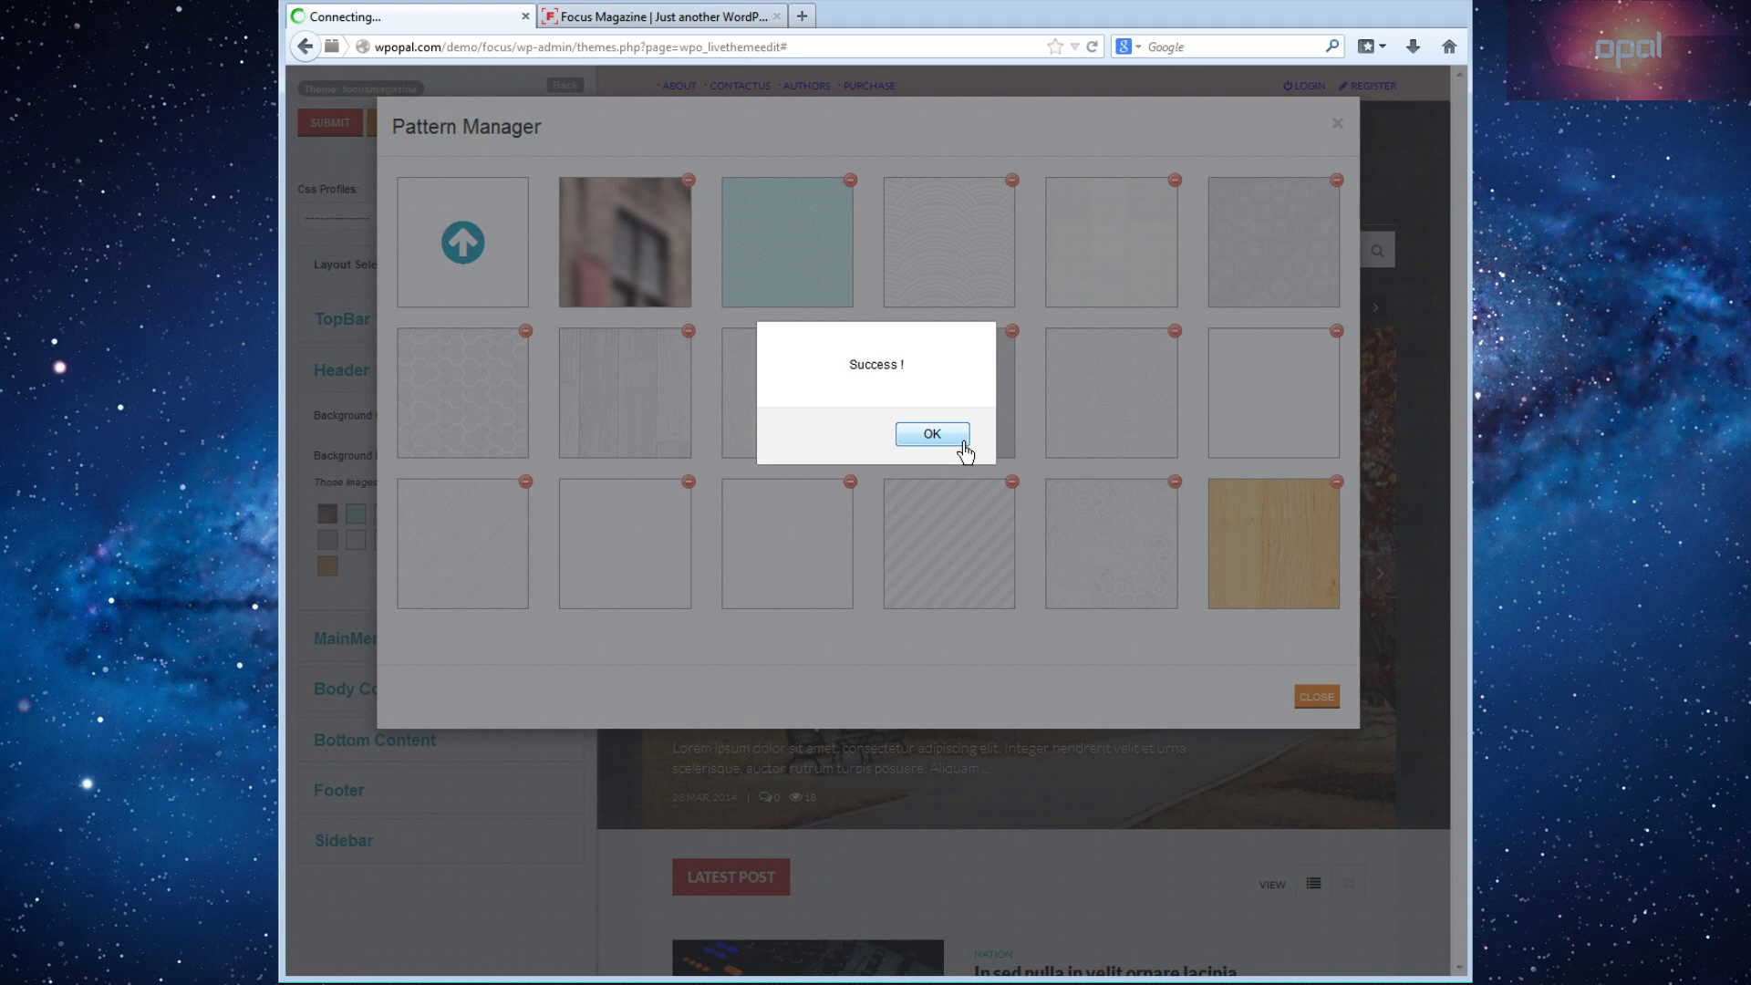
left_click(956, 436)
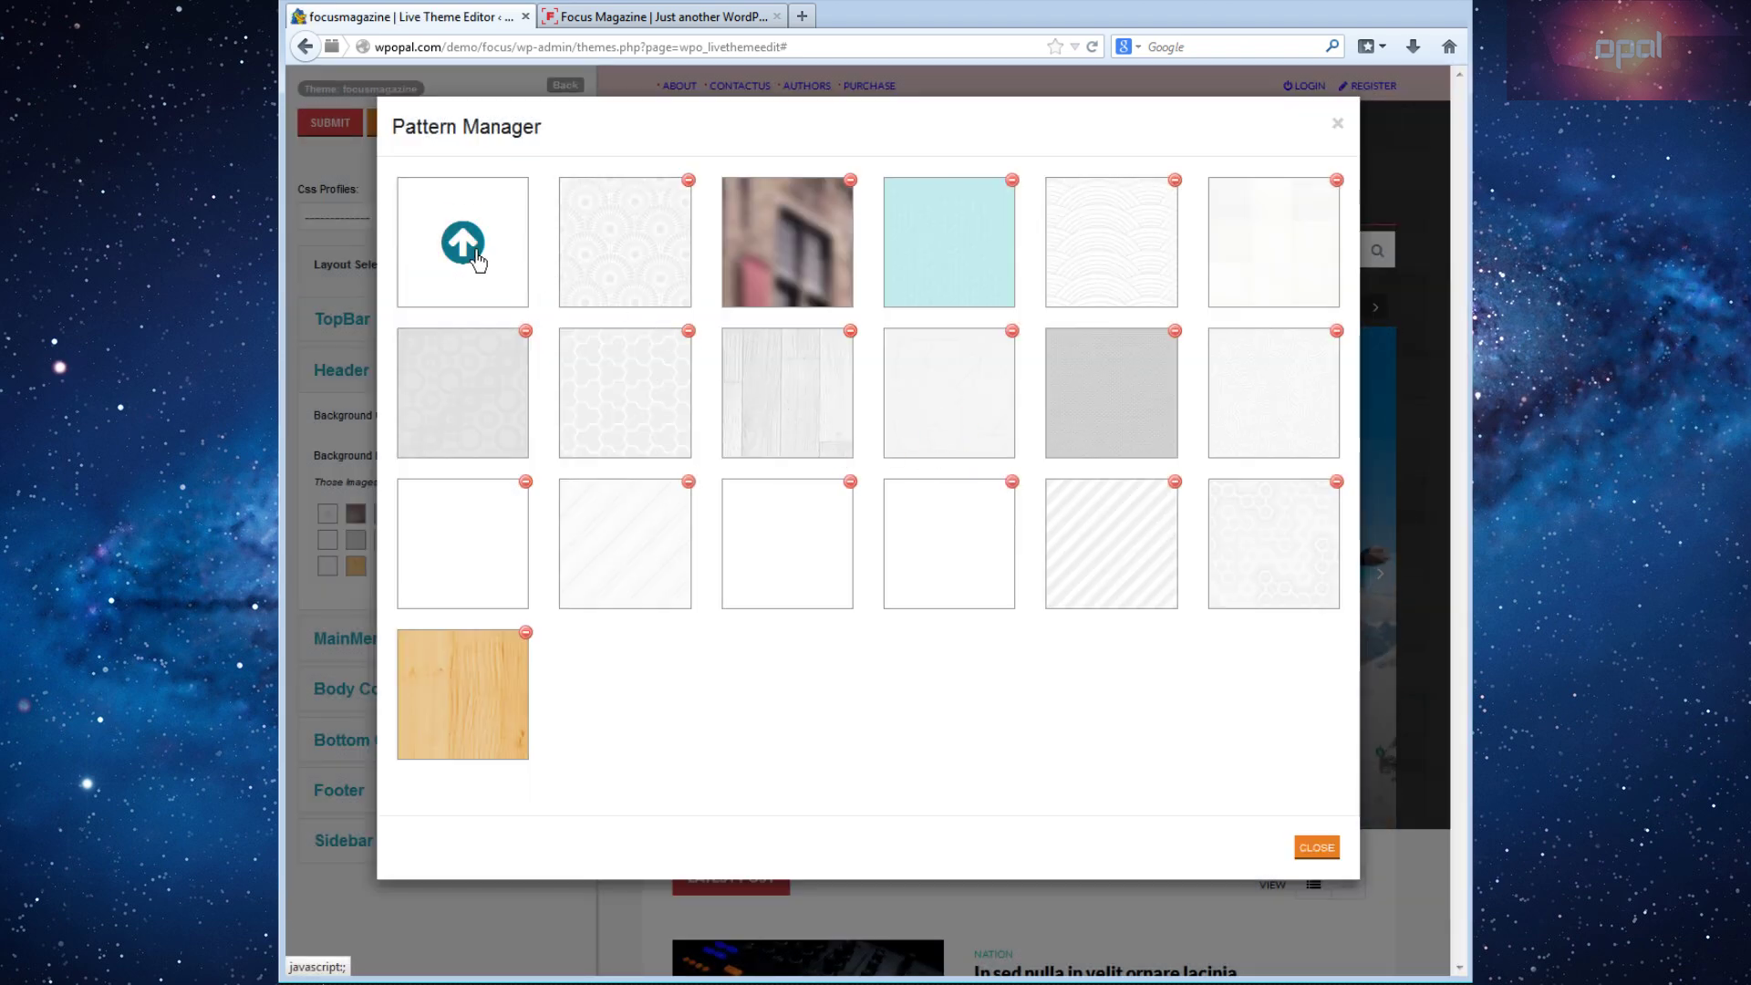
Delete the light-blue pattern from the library and apply the new pale scalloped texture to the header.
left_click(1017, 184)
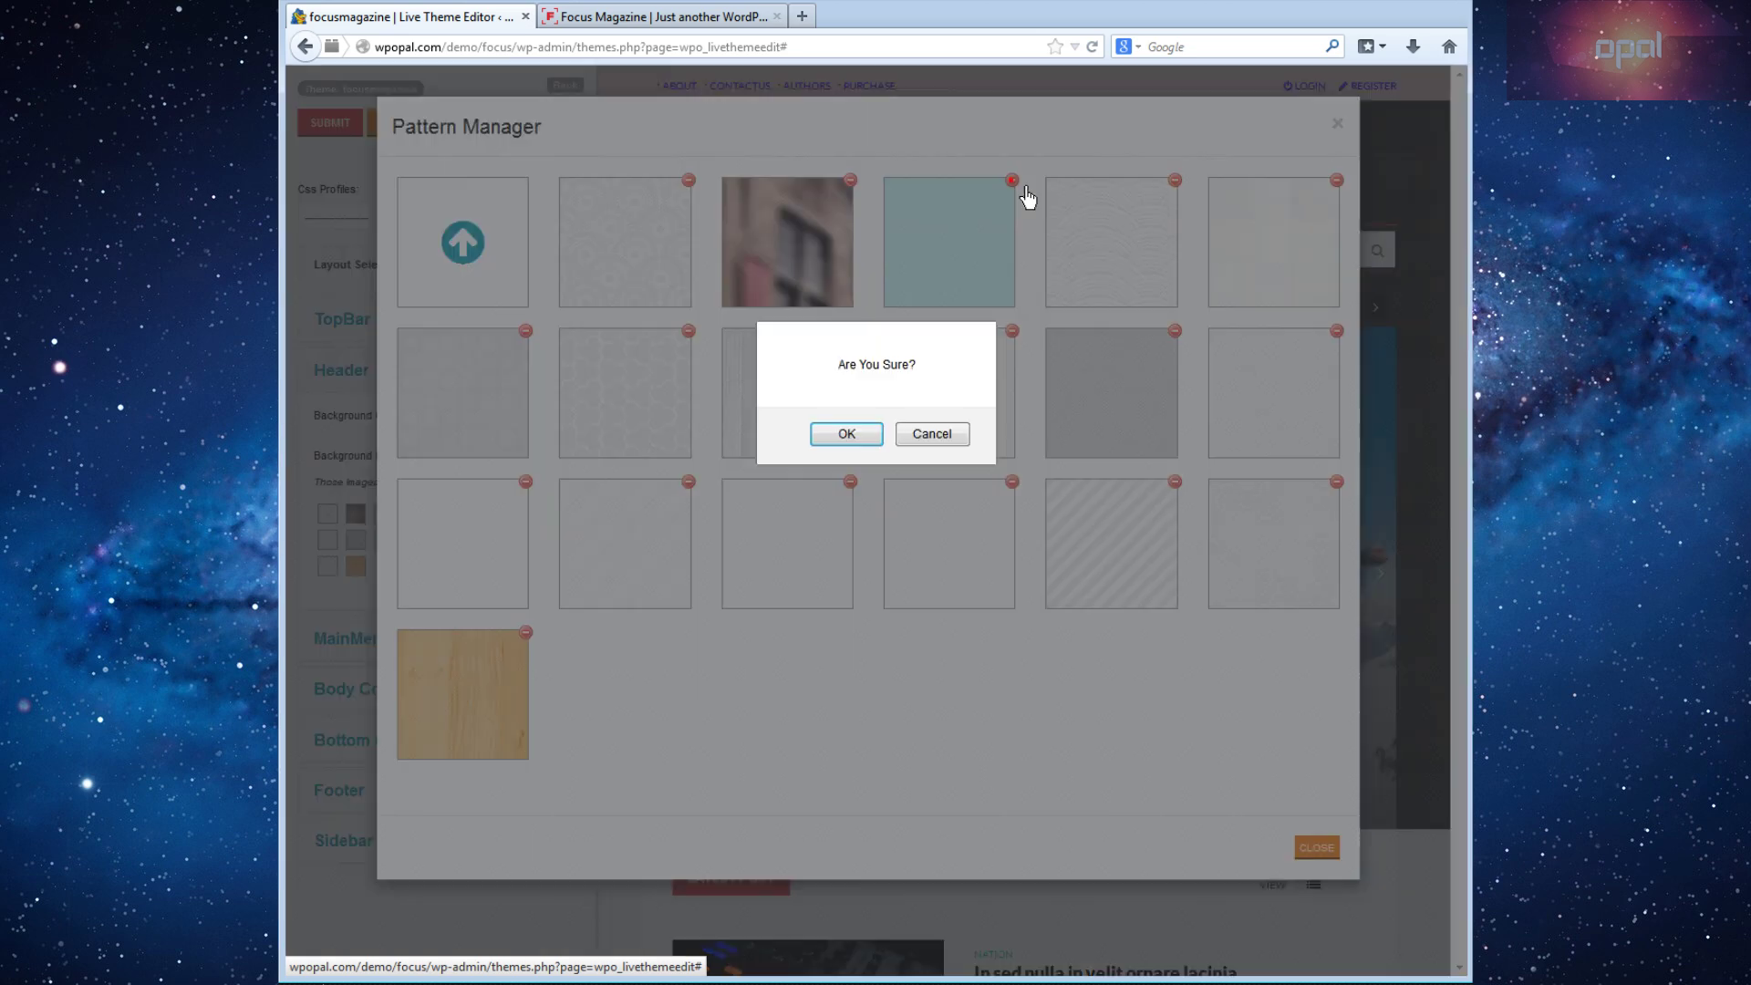
left_click(869, 441)
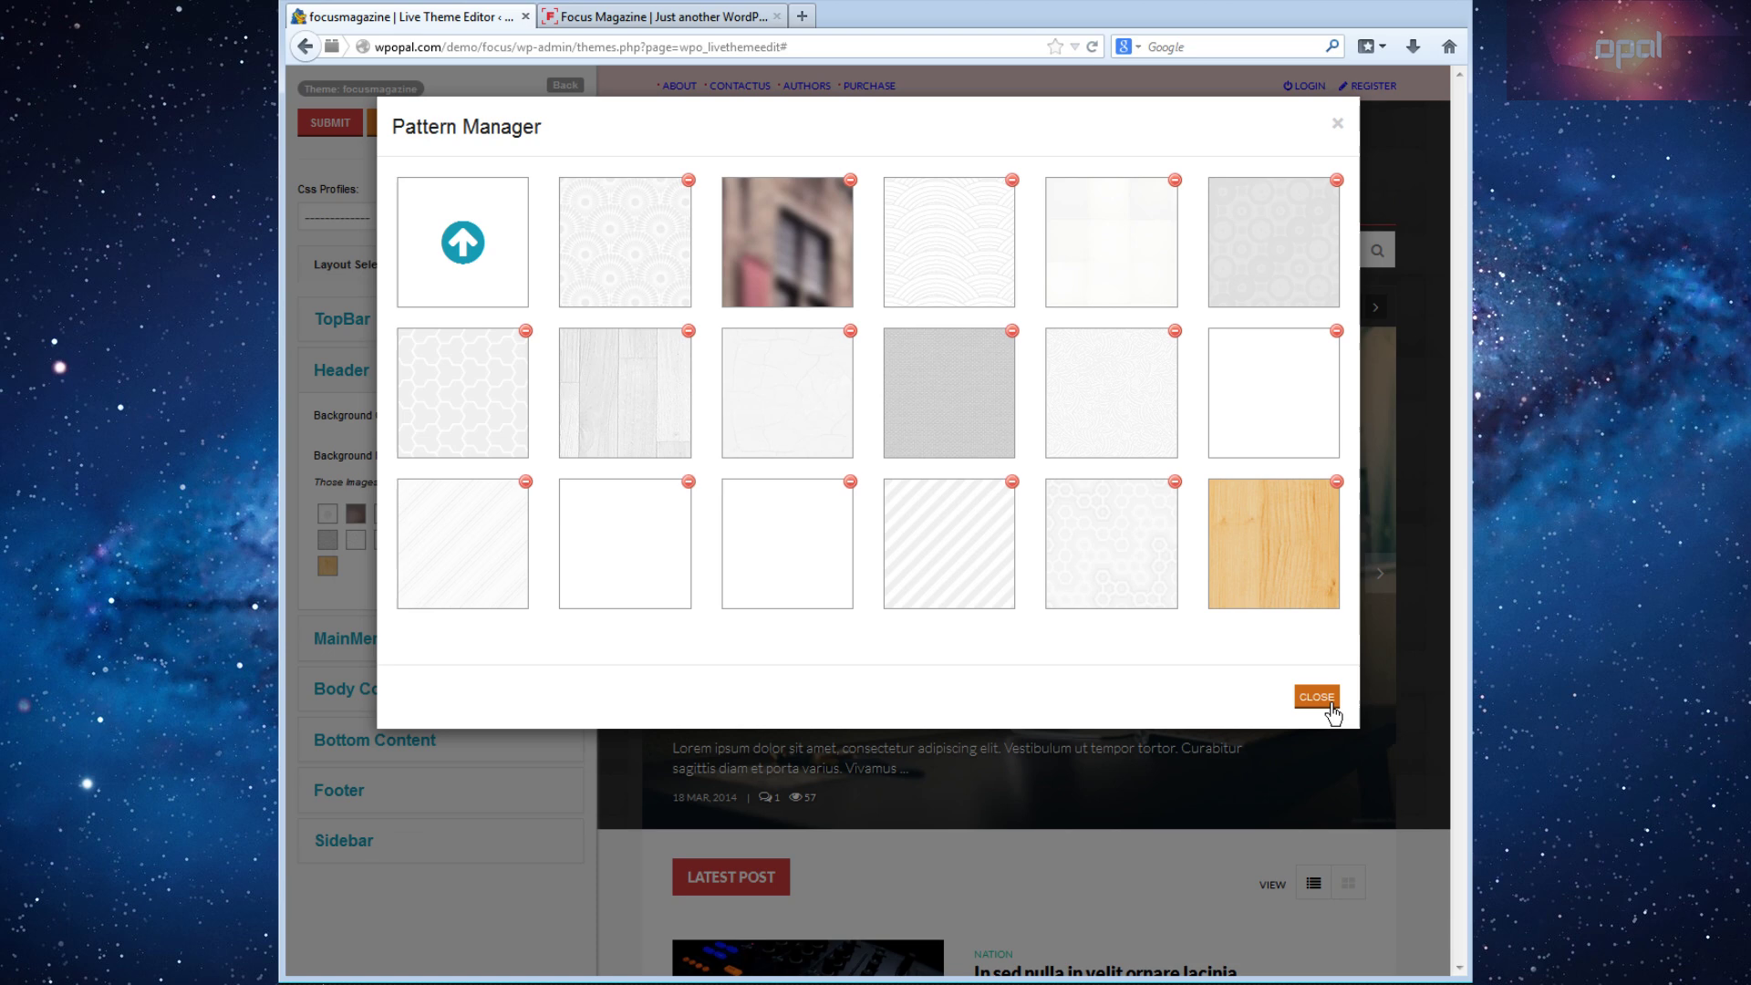
left_click(1330, 703)
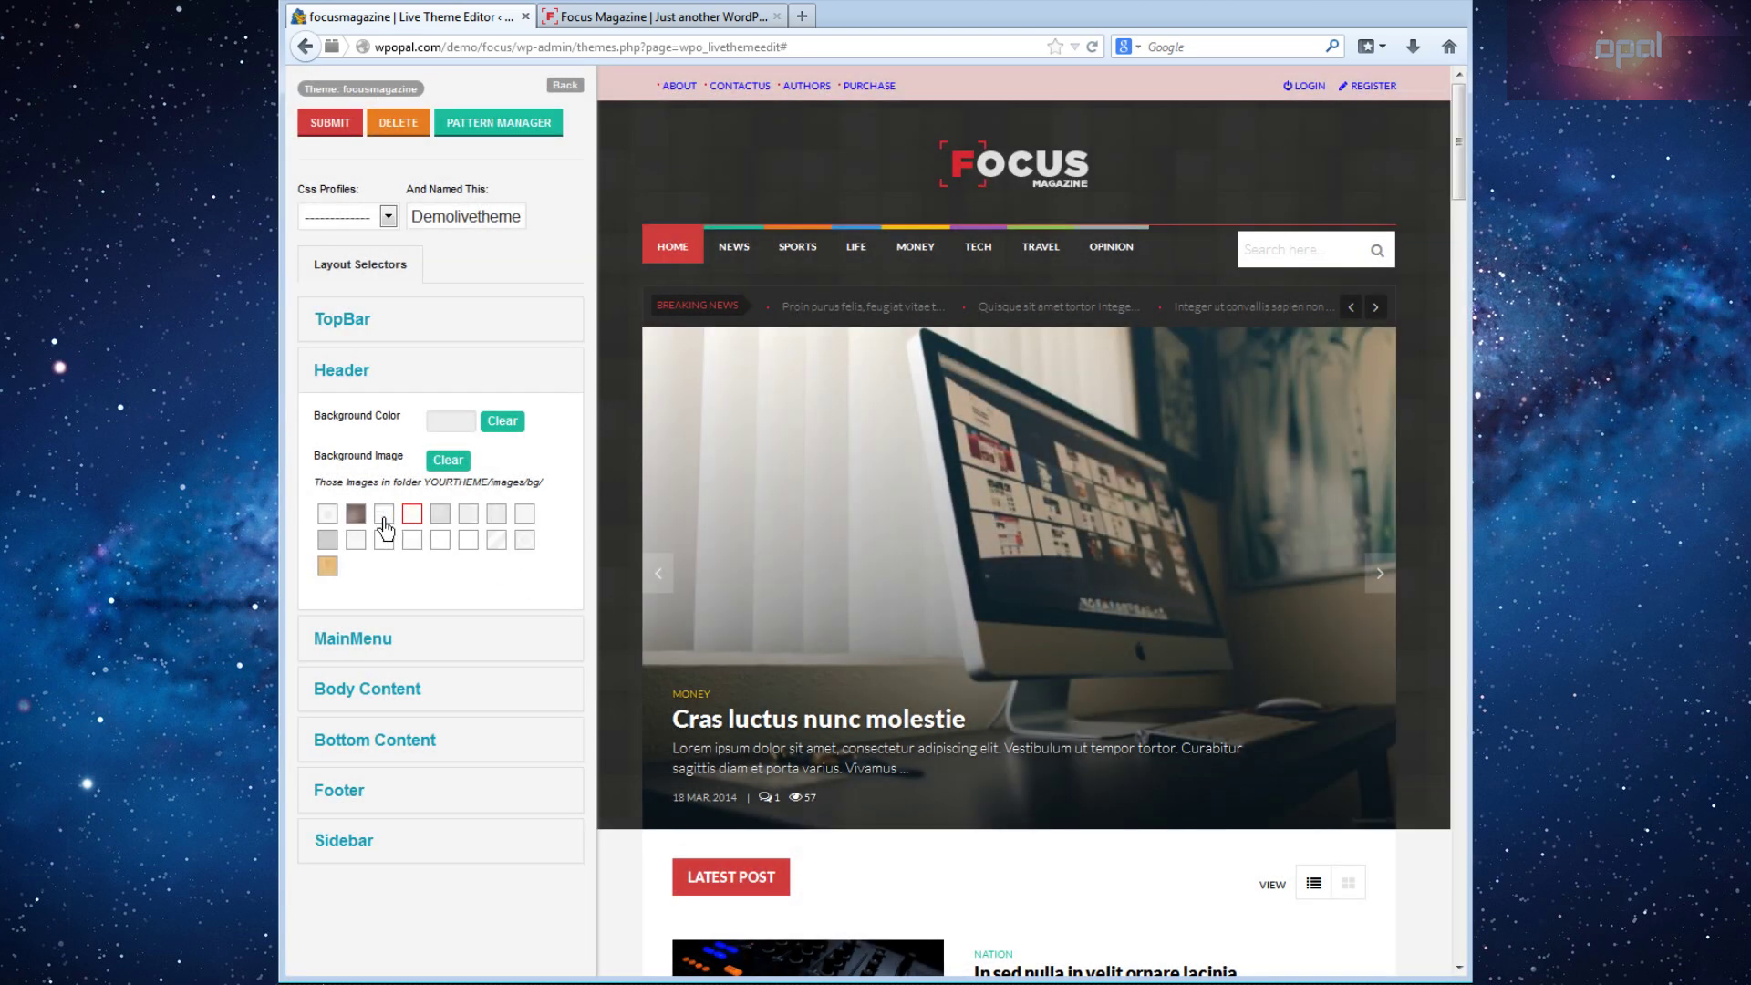
left_click(336, 520)
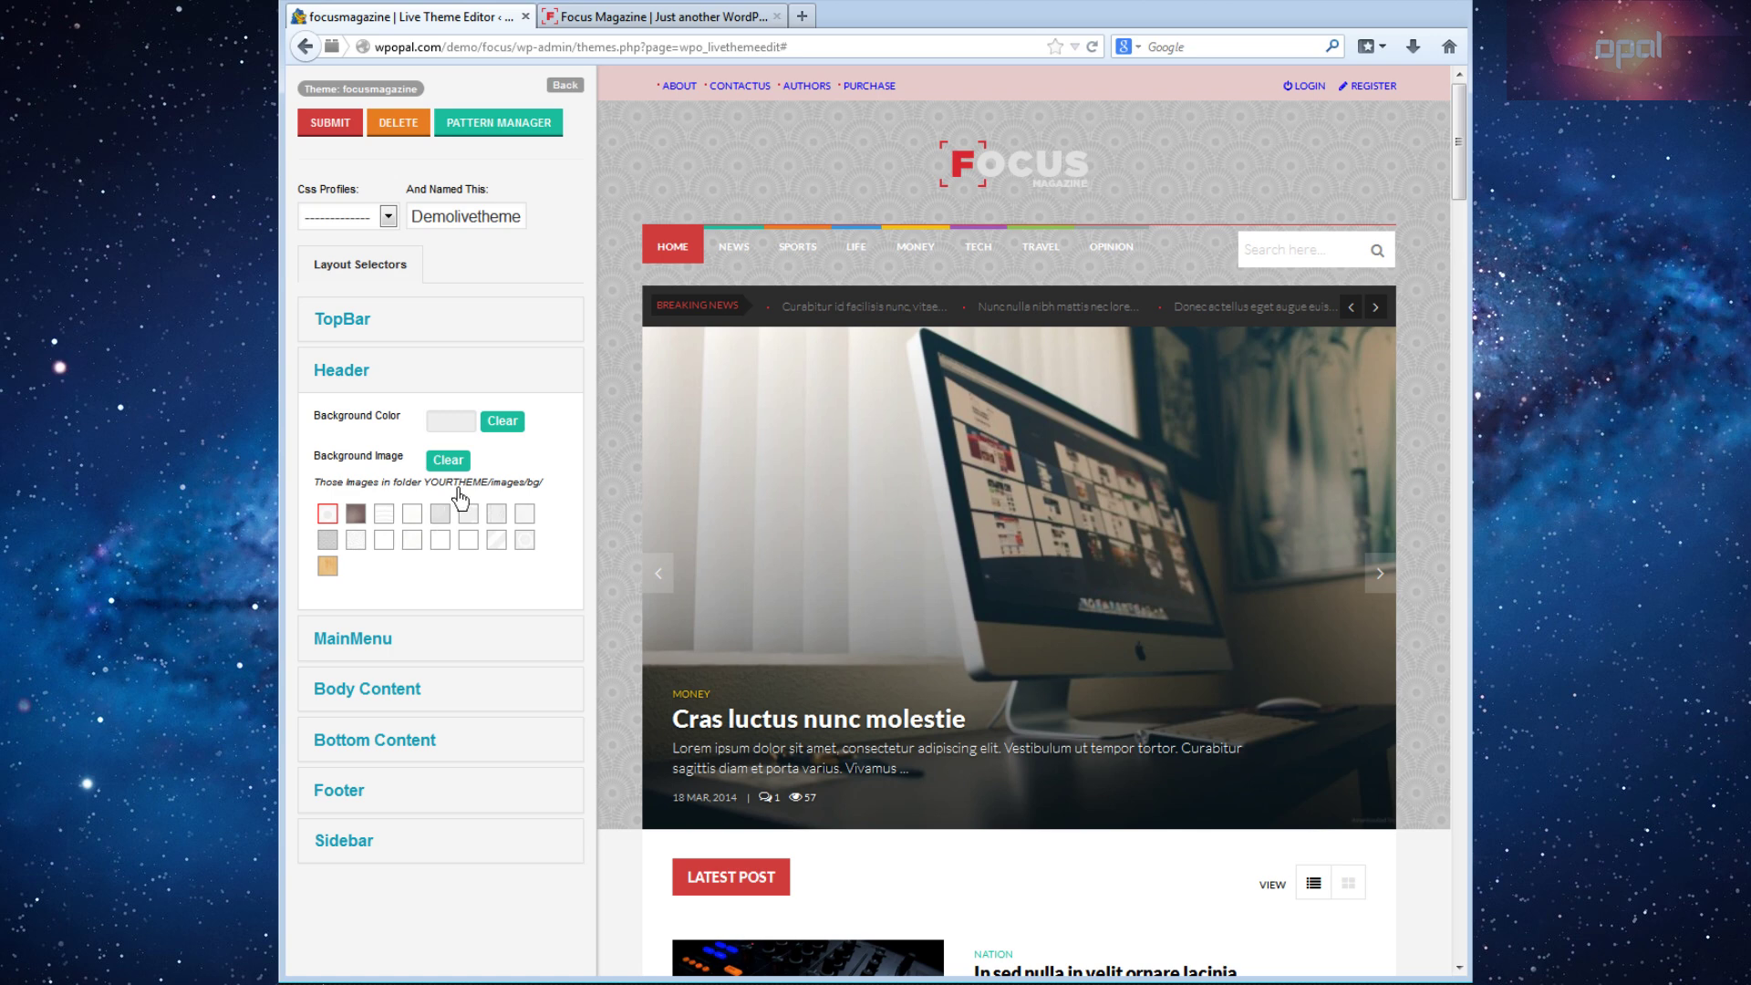
Clear the header's scalloped pattern and use the blurred buildings photo as its background image.
left_click(448, 460)
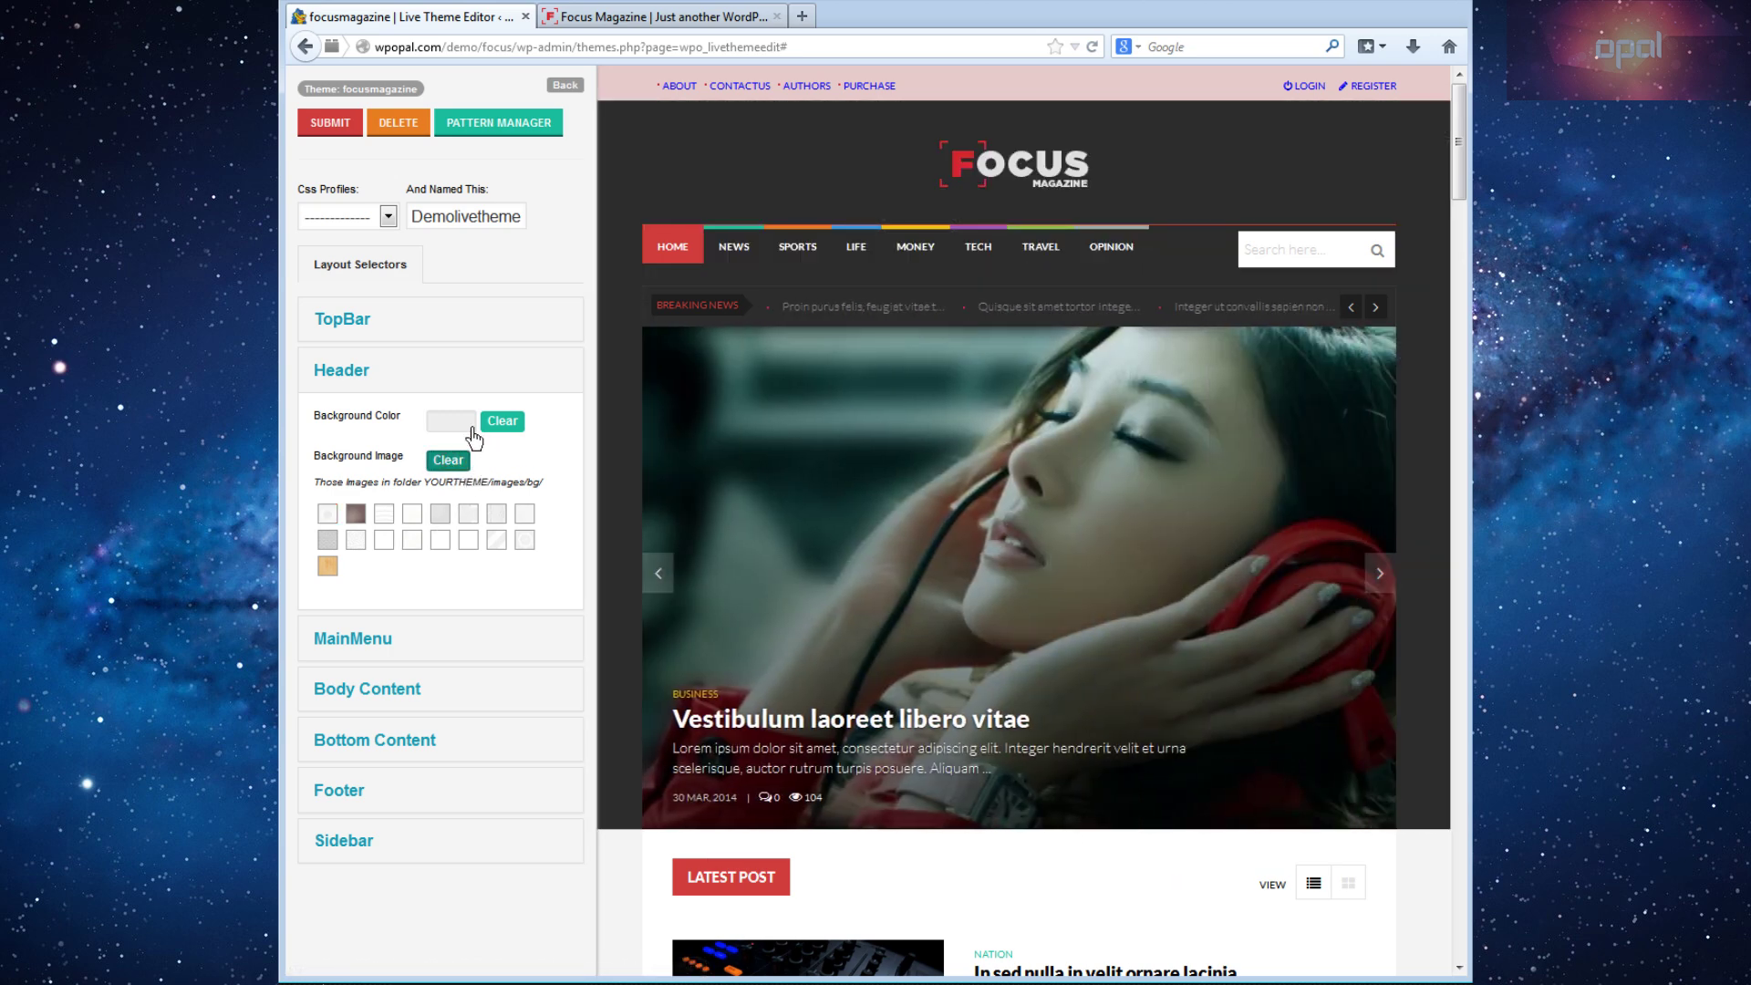
left_click(454, 420)
left_click(415, 500)
left_click(356, 513)
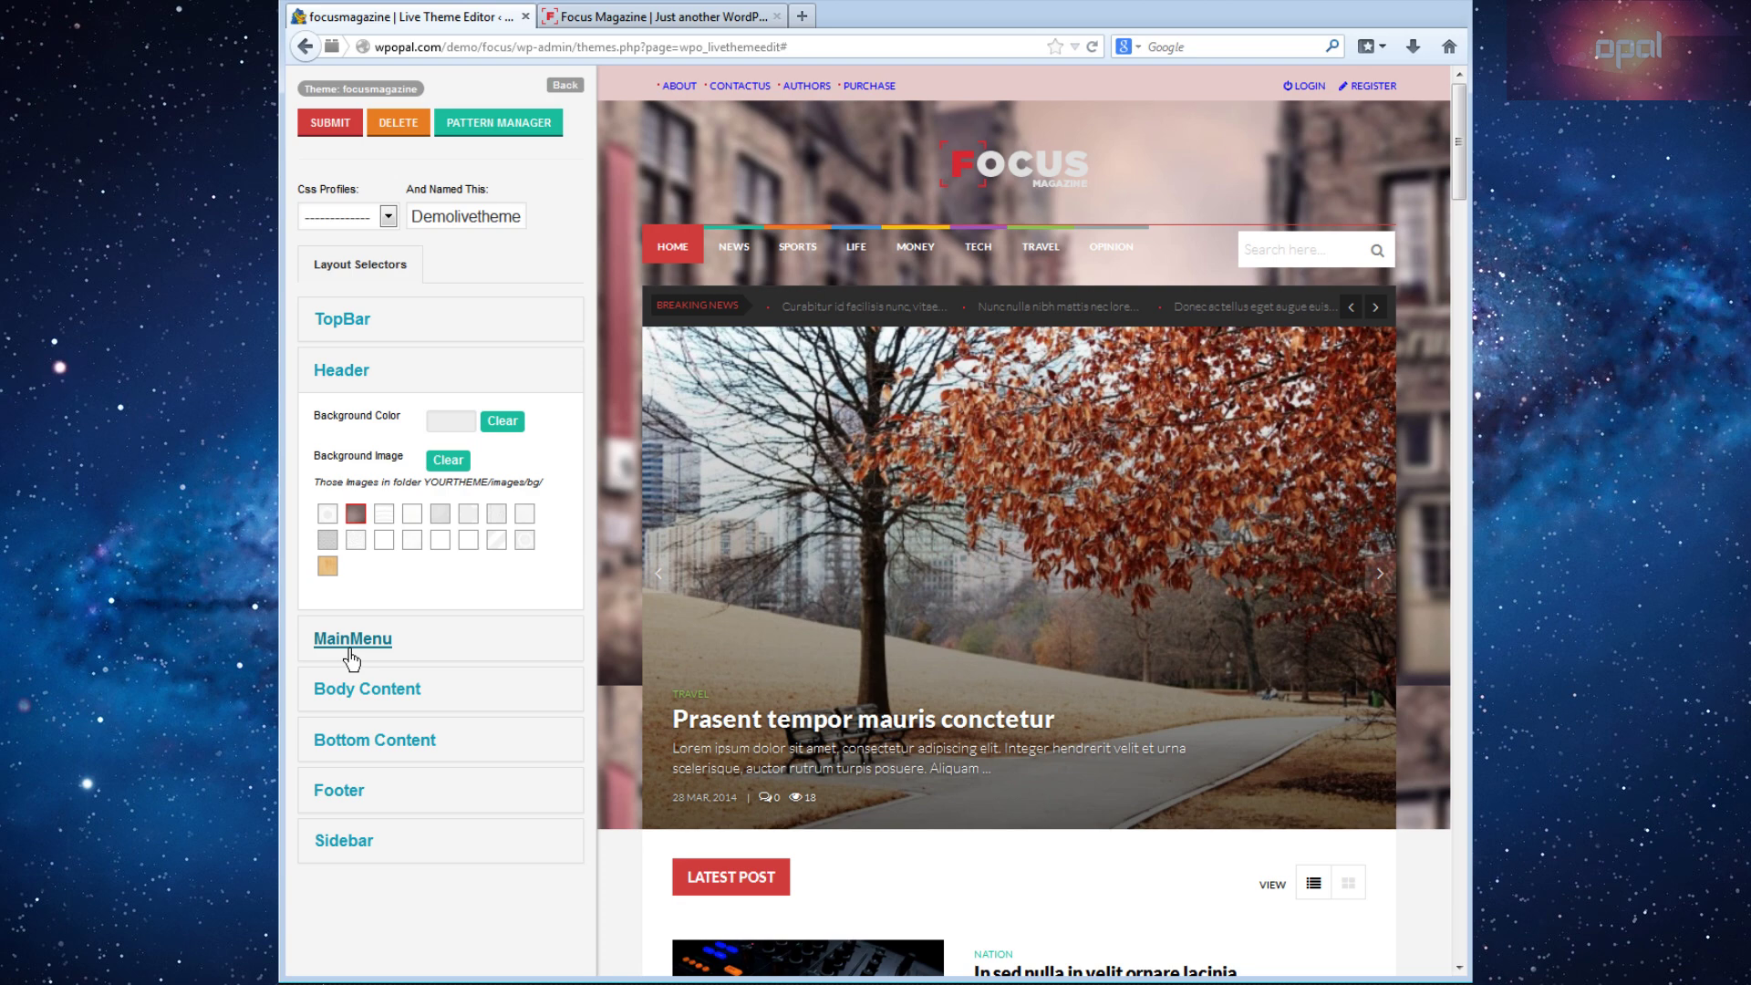
Set the Body Content text colour to bright green 00ff37.
left_click(365, 701)
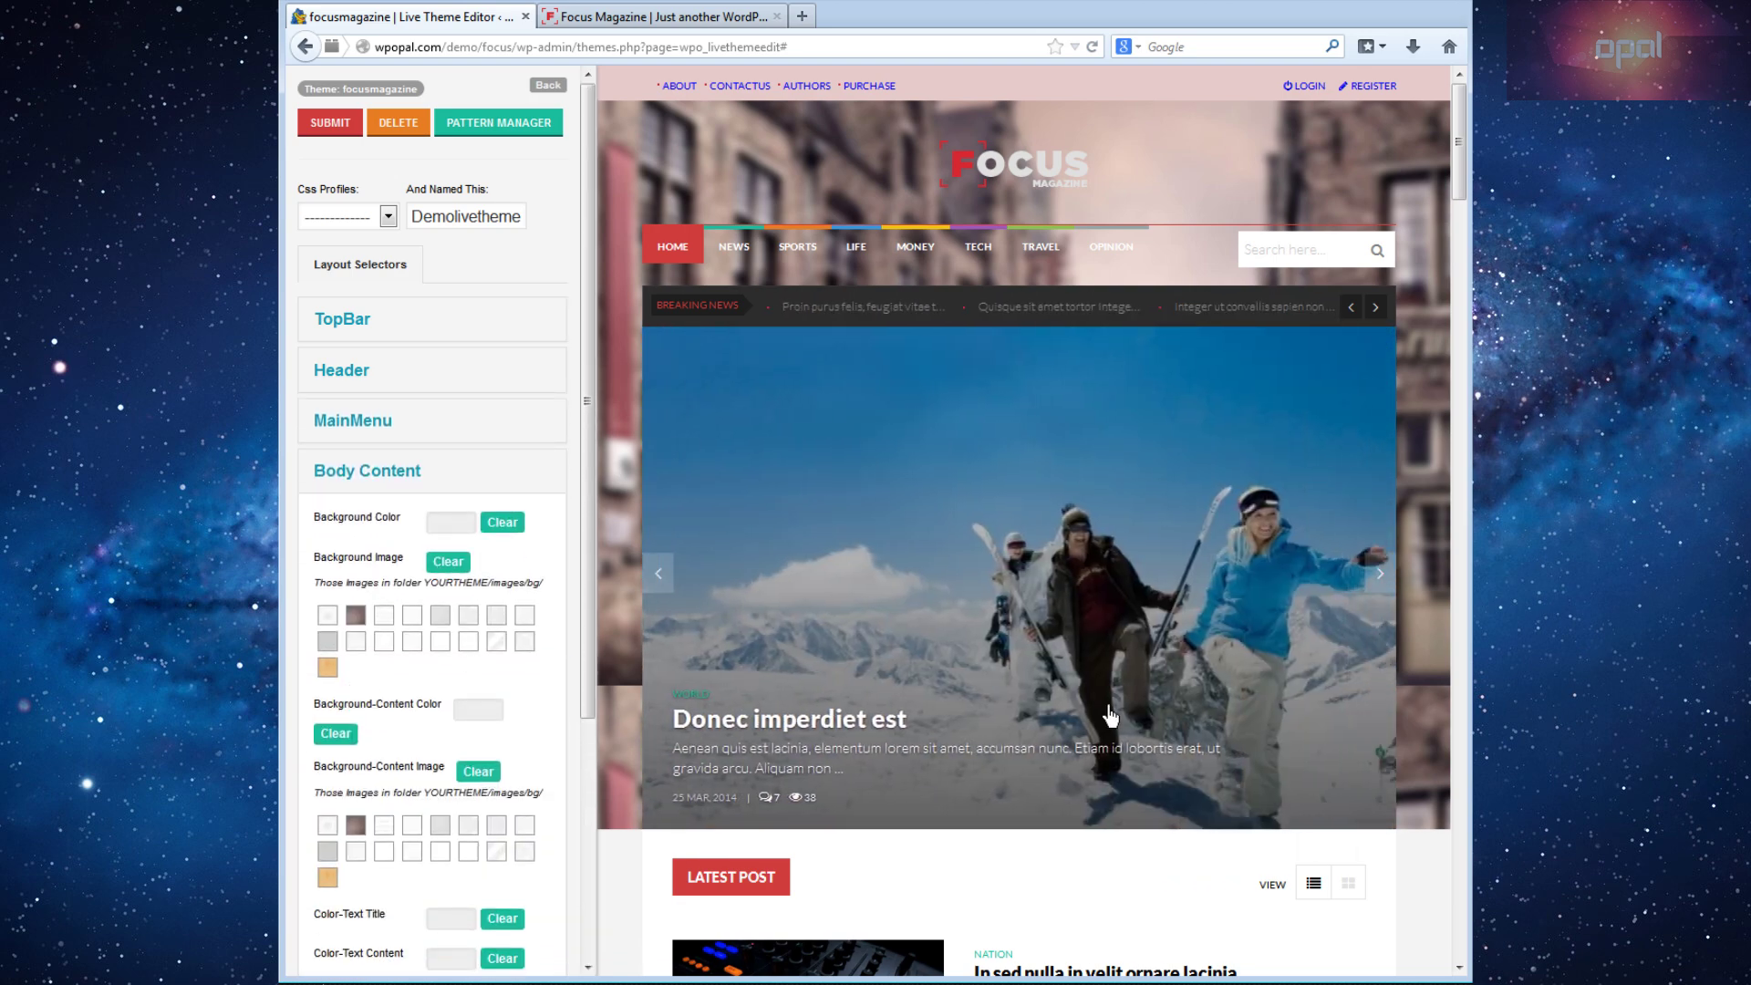
scroll(1106, 723, "down", 10)
scroll(1152, 722, "down", 2)
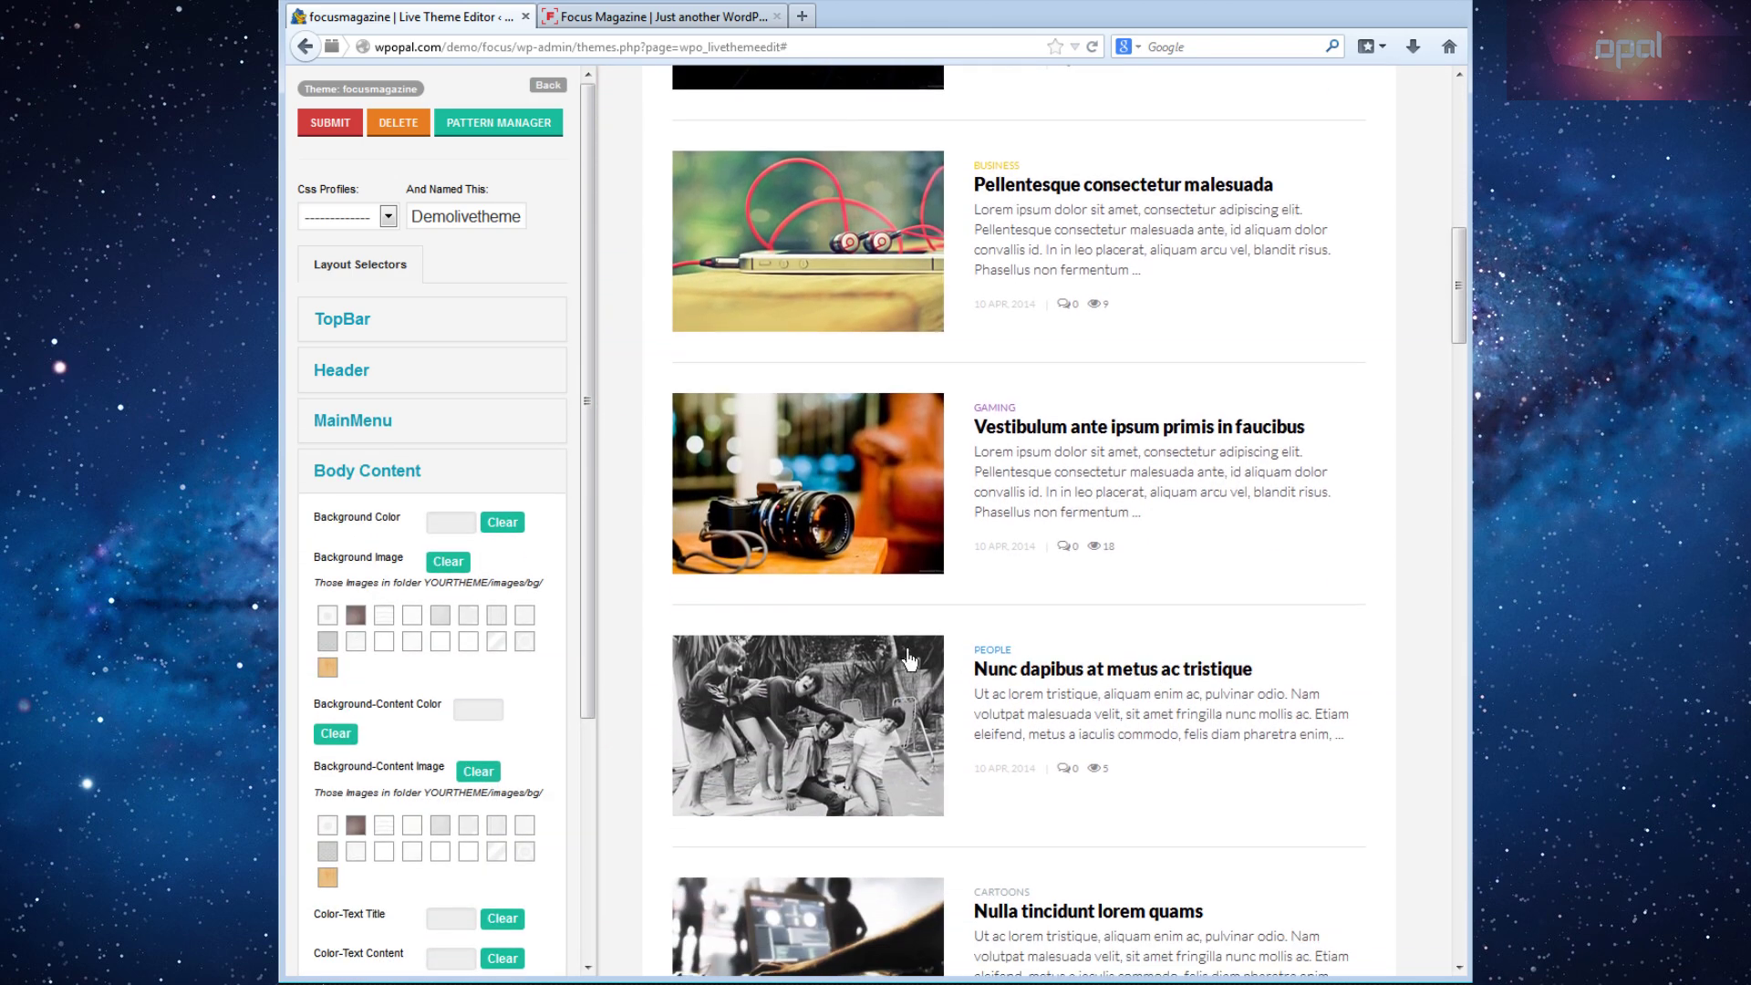
scroll(469, 634, "down", 5)
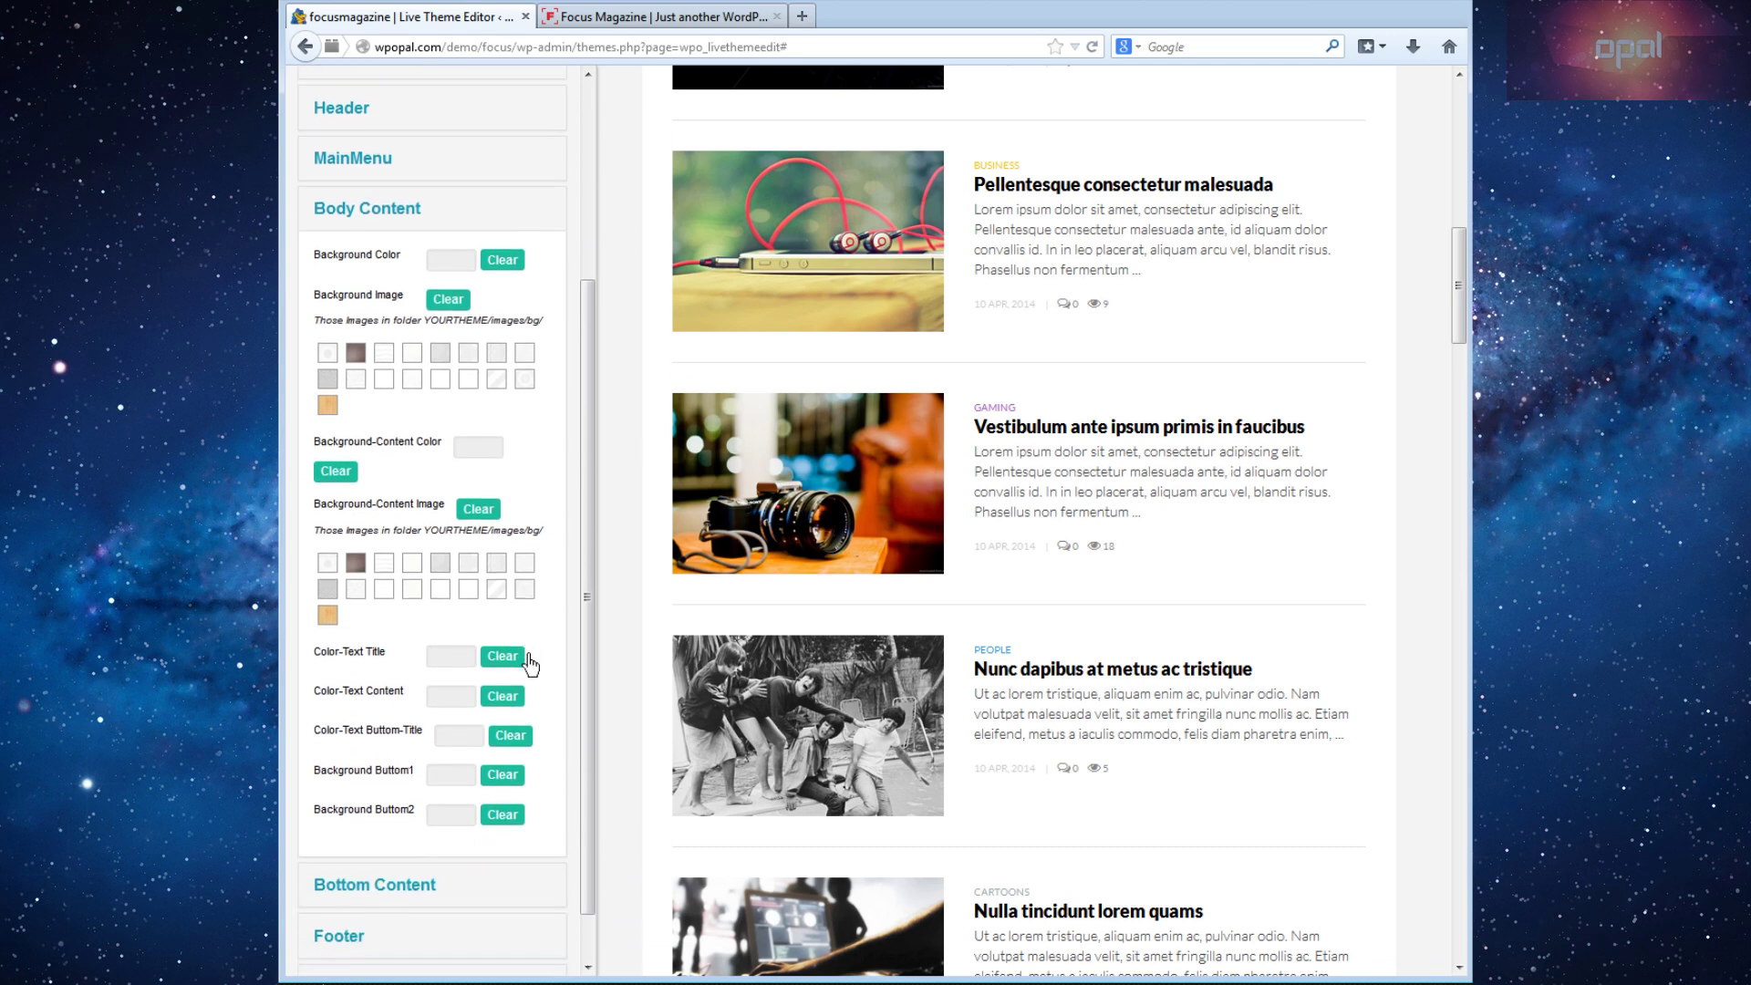
left_click(452, 688)
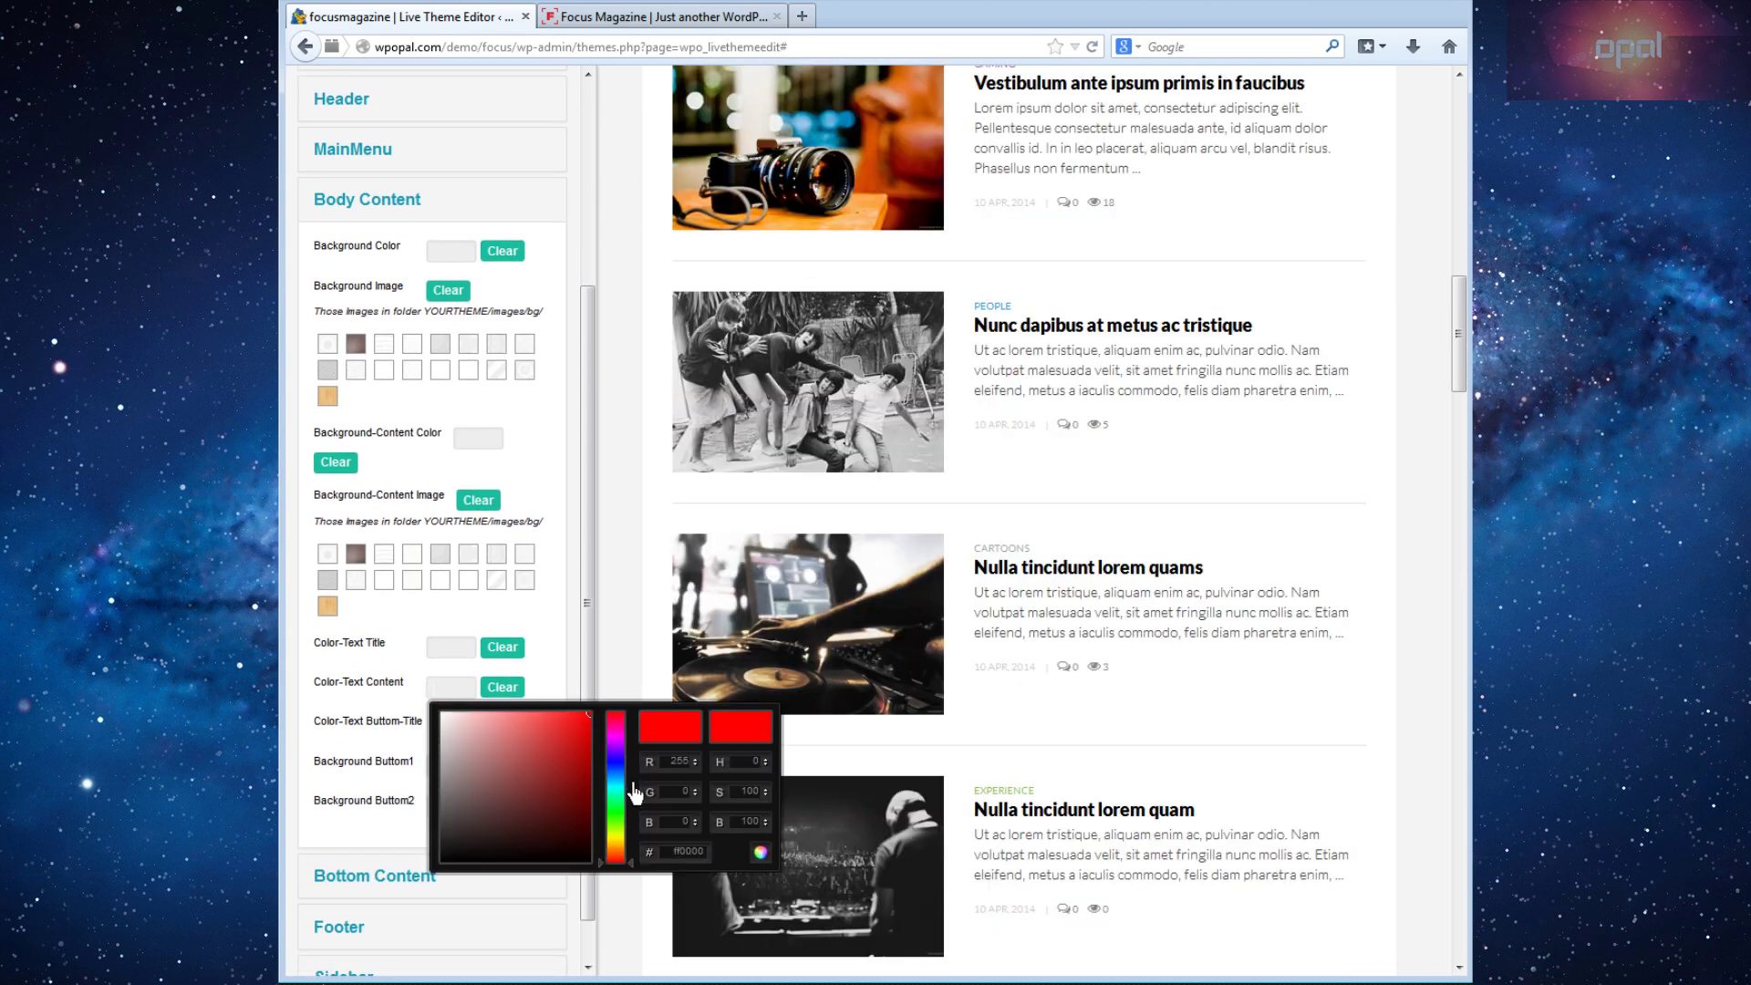
left_click_drag(636, 793, 630, 824)
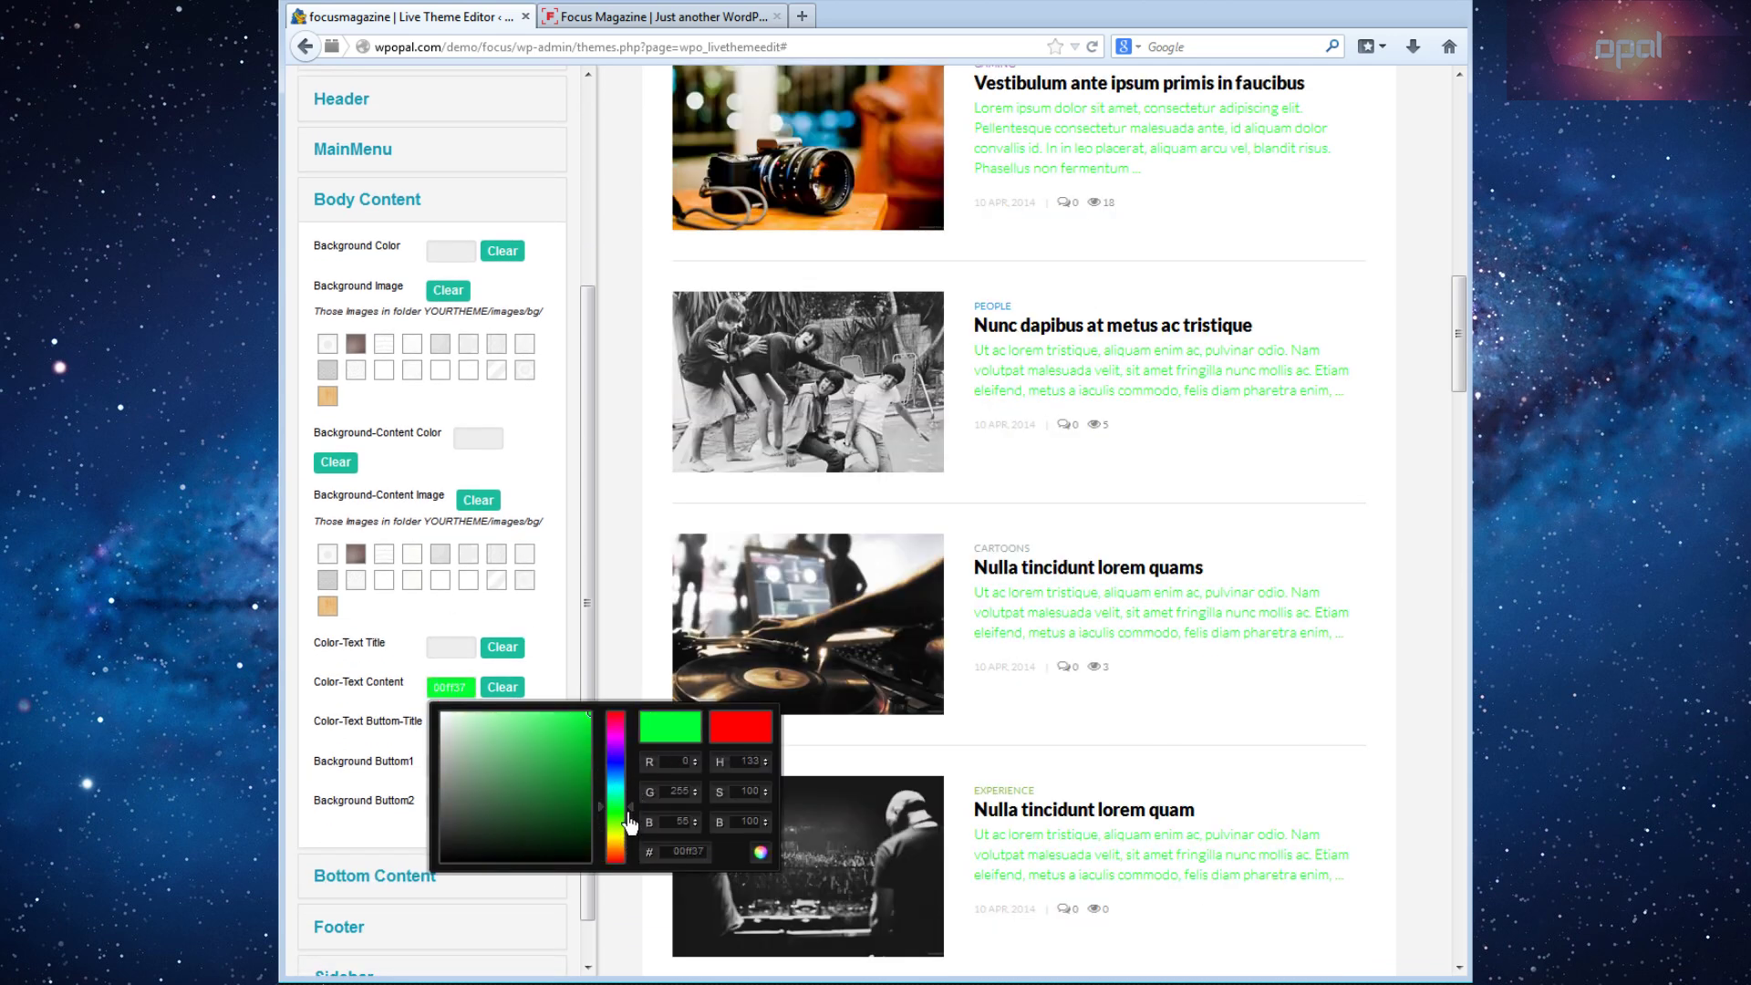
left_click(571, 698)
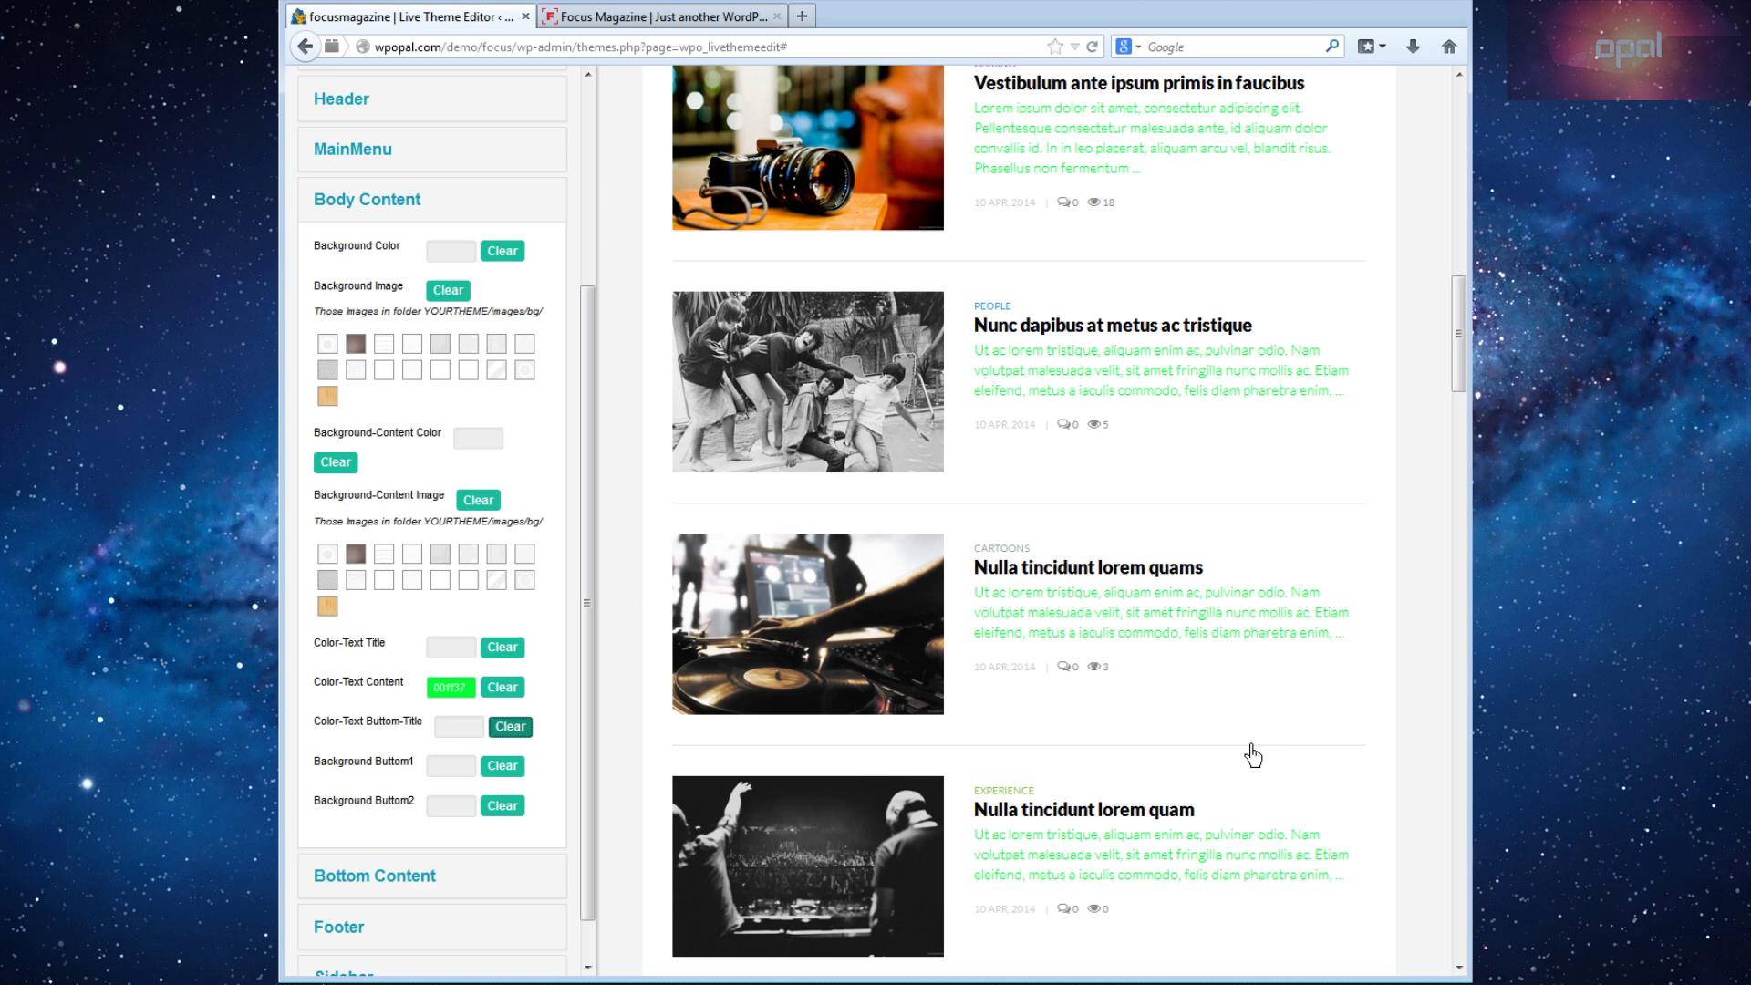
Set the body content background colour to pale beige (e3e3cc).
left_click(478, 439)
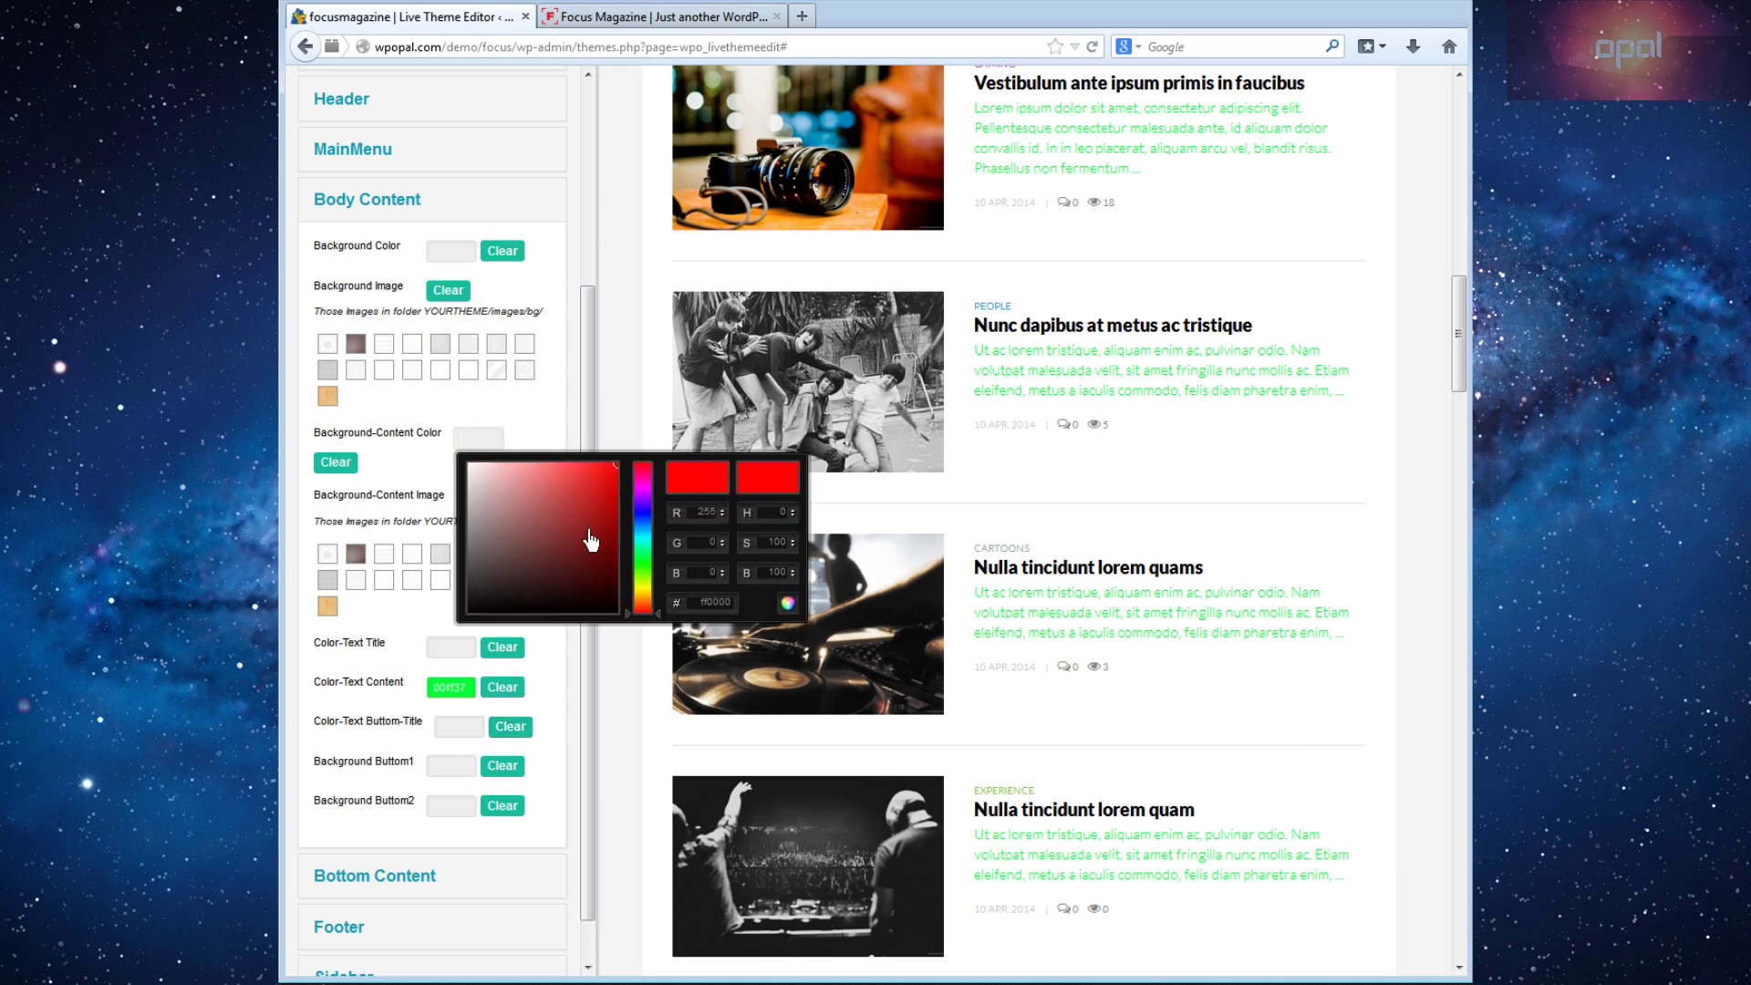
left_click(589, 538)
left_click(584, 521)
left_click(569, 506)
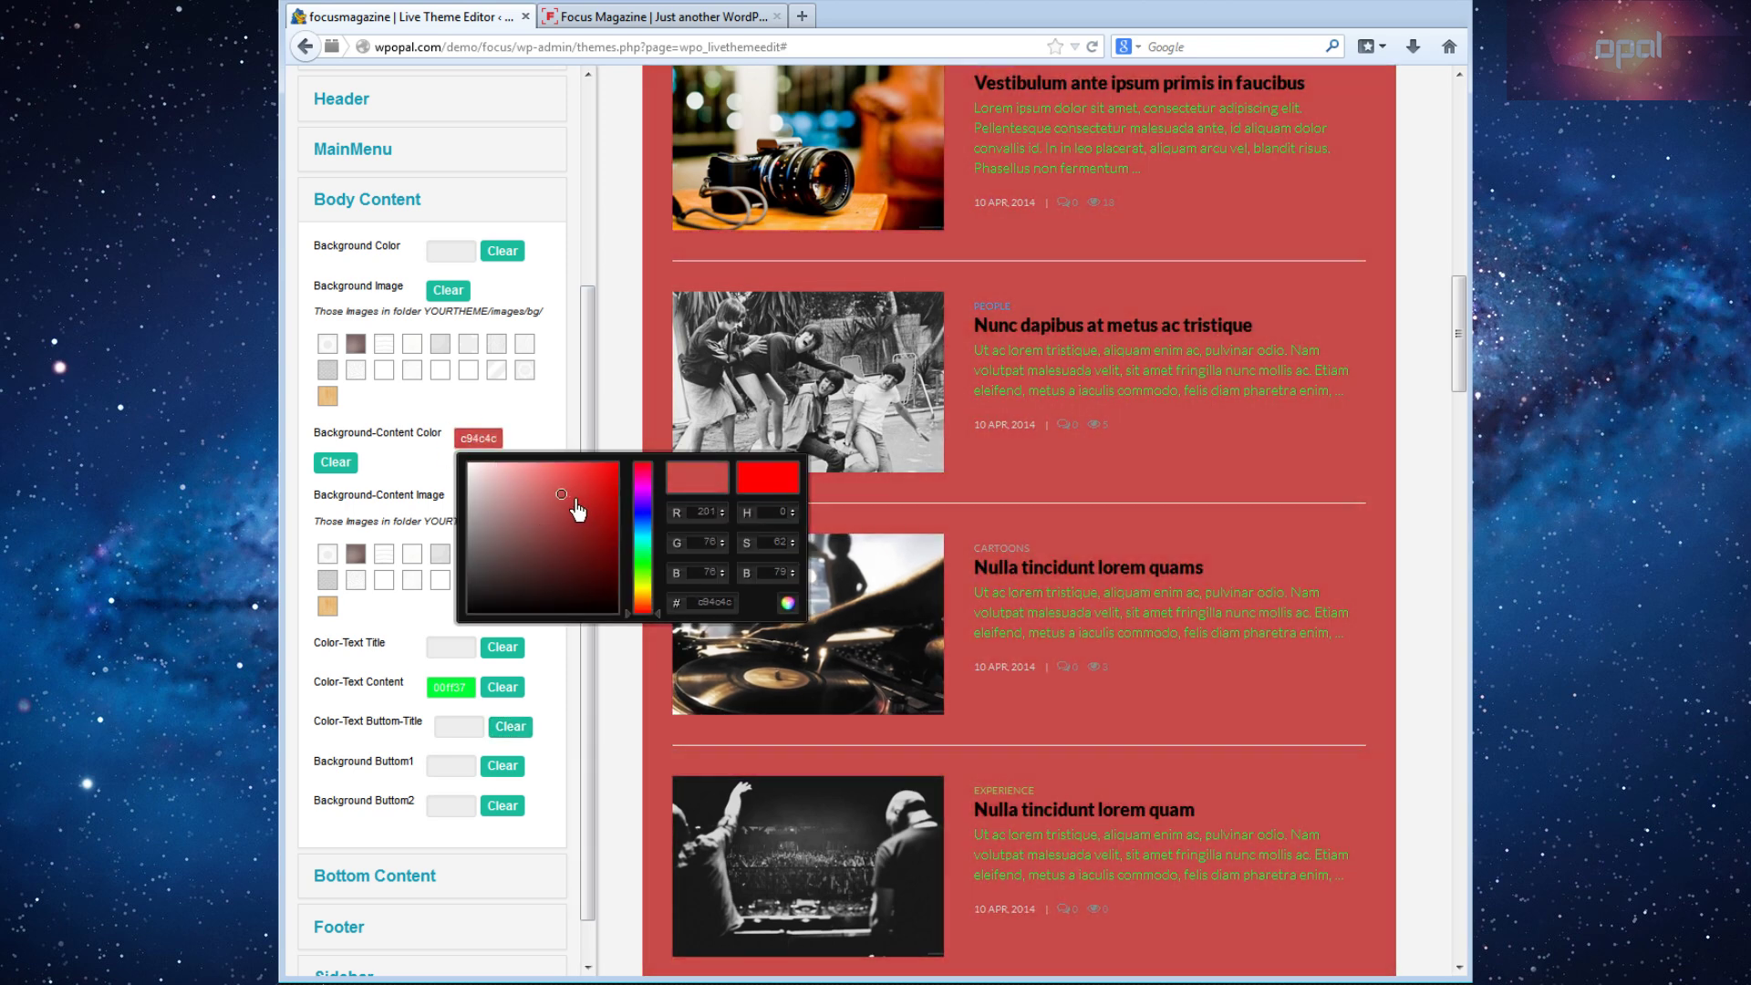
left_click(554, 490)
left_click(643, 591)
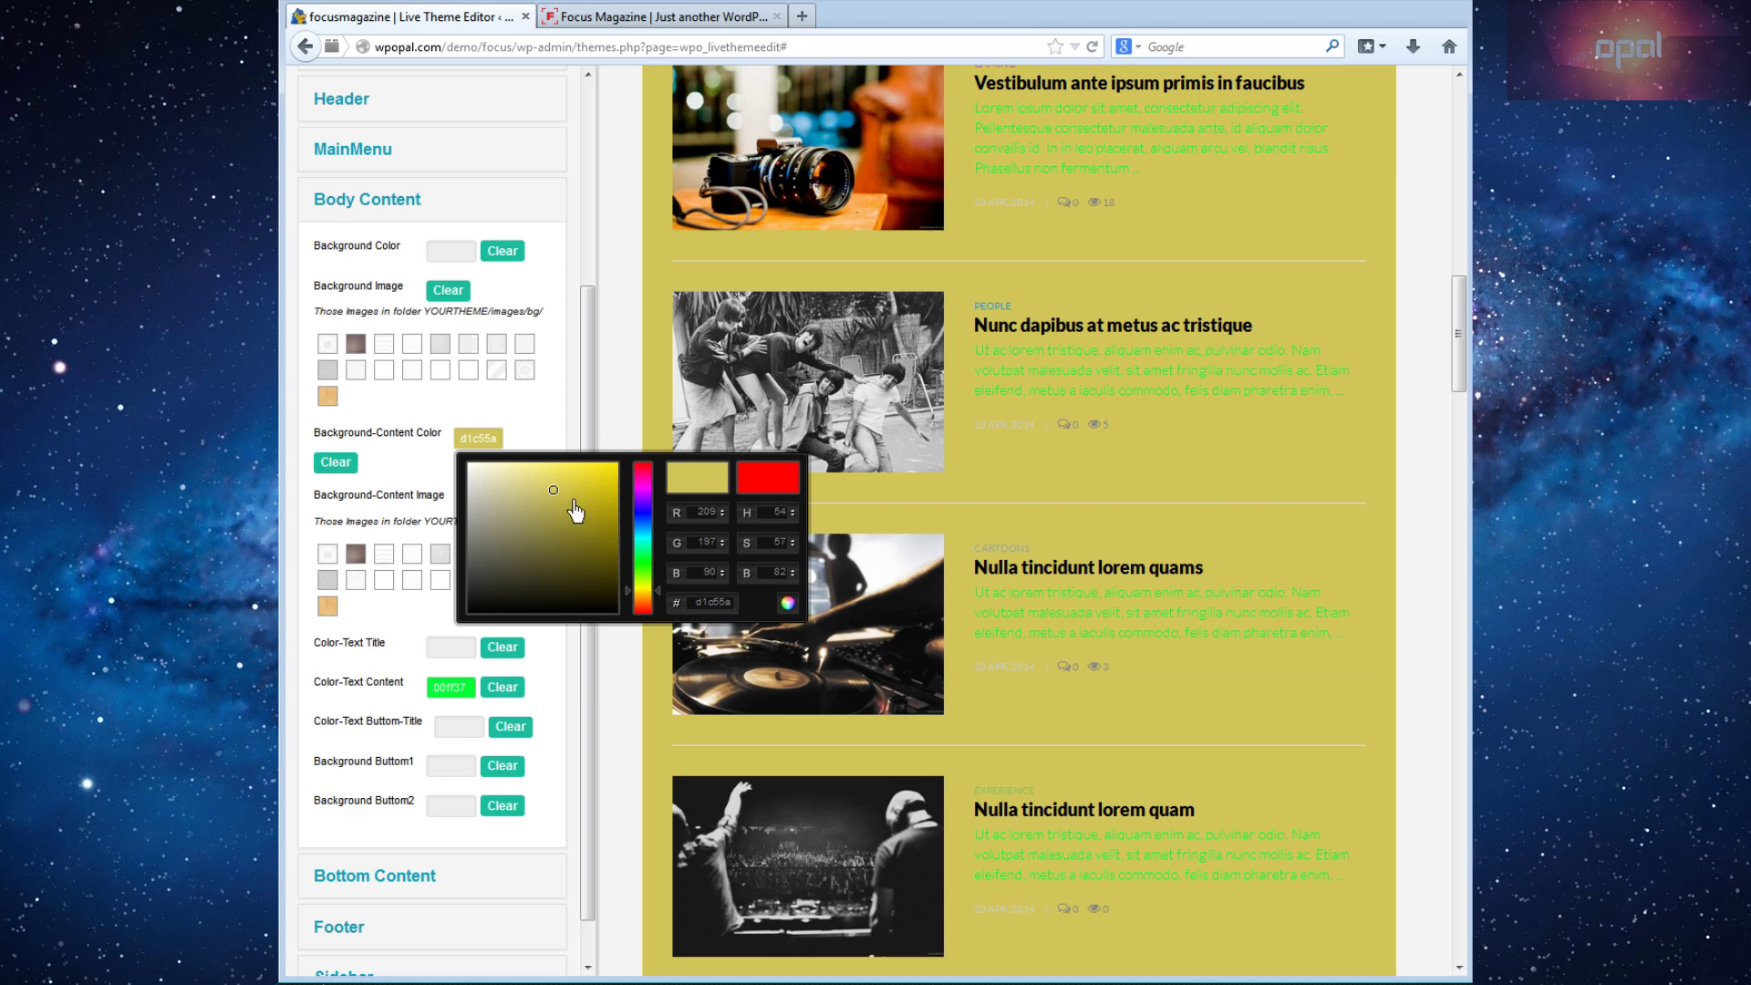
left_click(658, 587)
left_click_drag(567, 490, 499, 485)
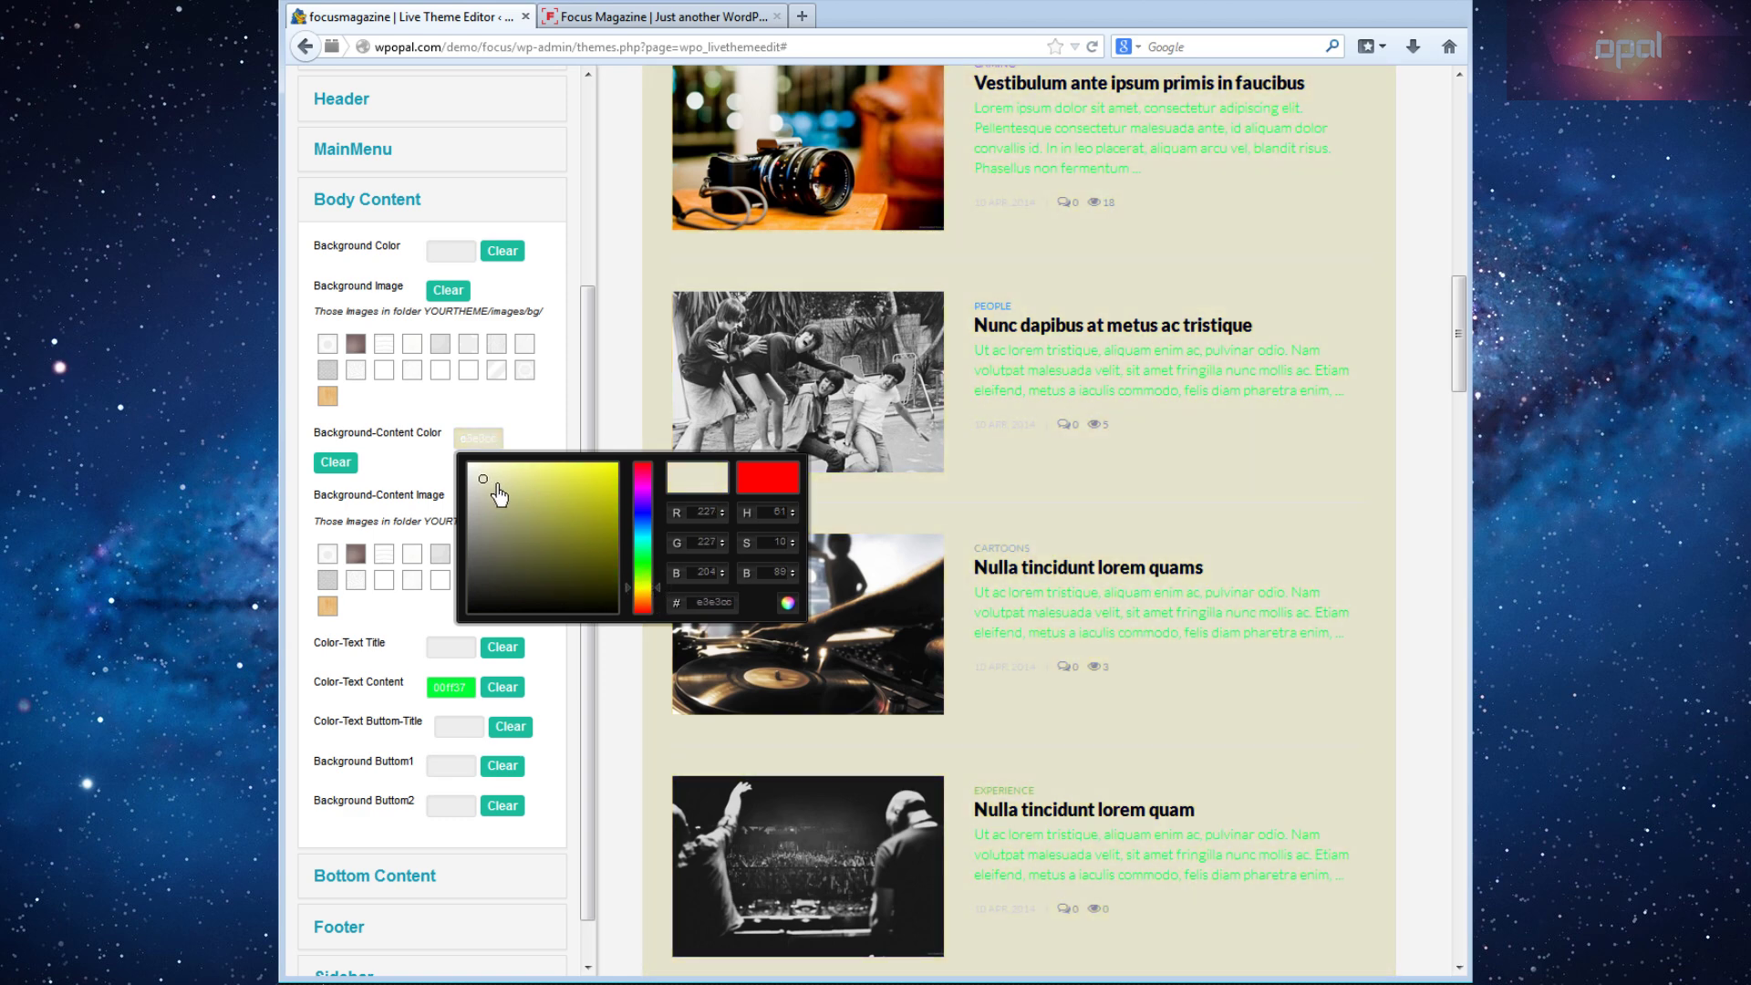
Keep the green post text colour and scroll the preview to check the green excerpts.
left_click(576, 421)
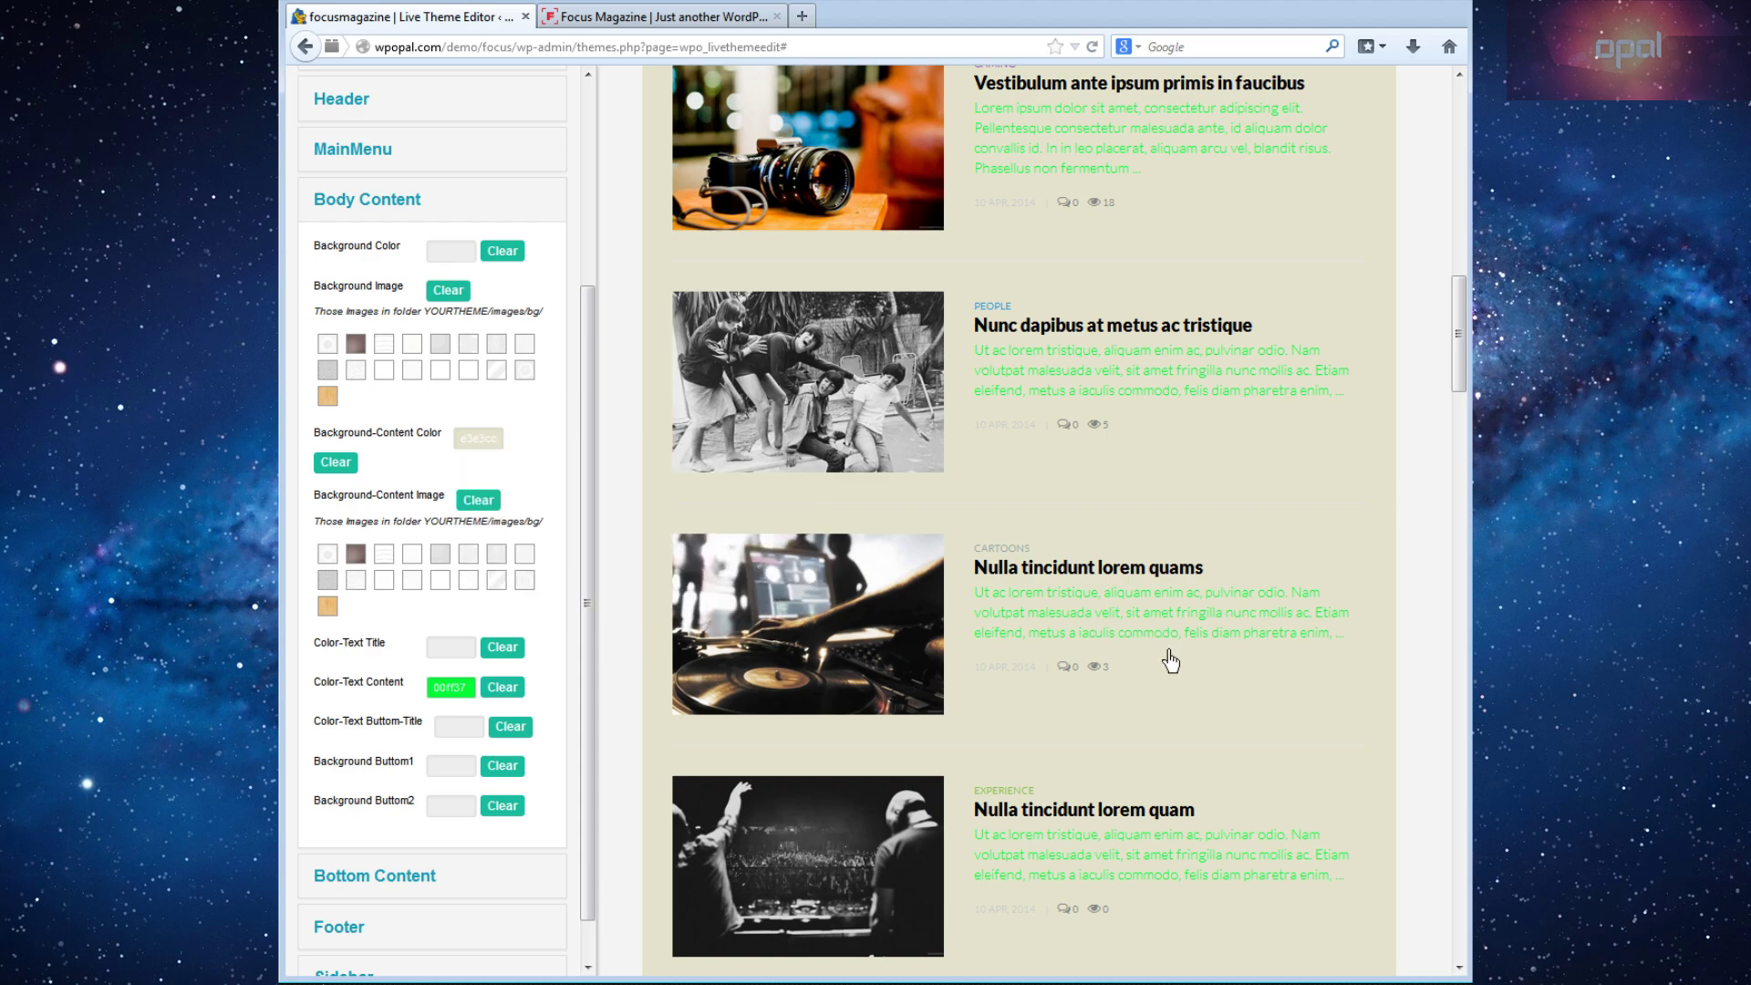
scroll(1165, 656, "up", 12)
scroll(1035, 672, "down", 15)
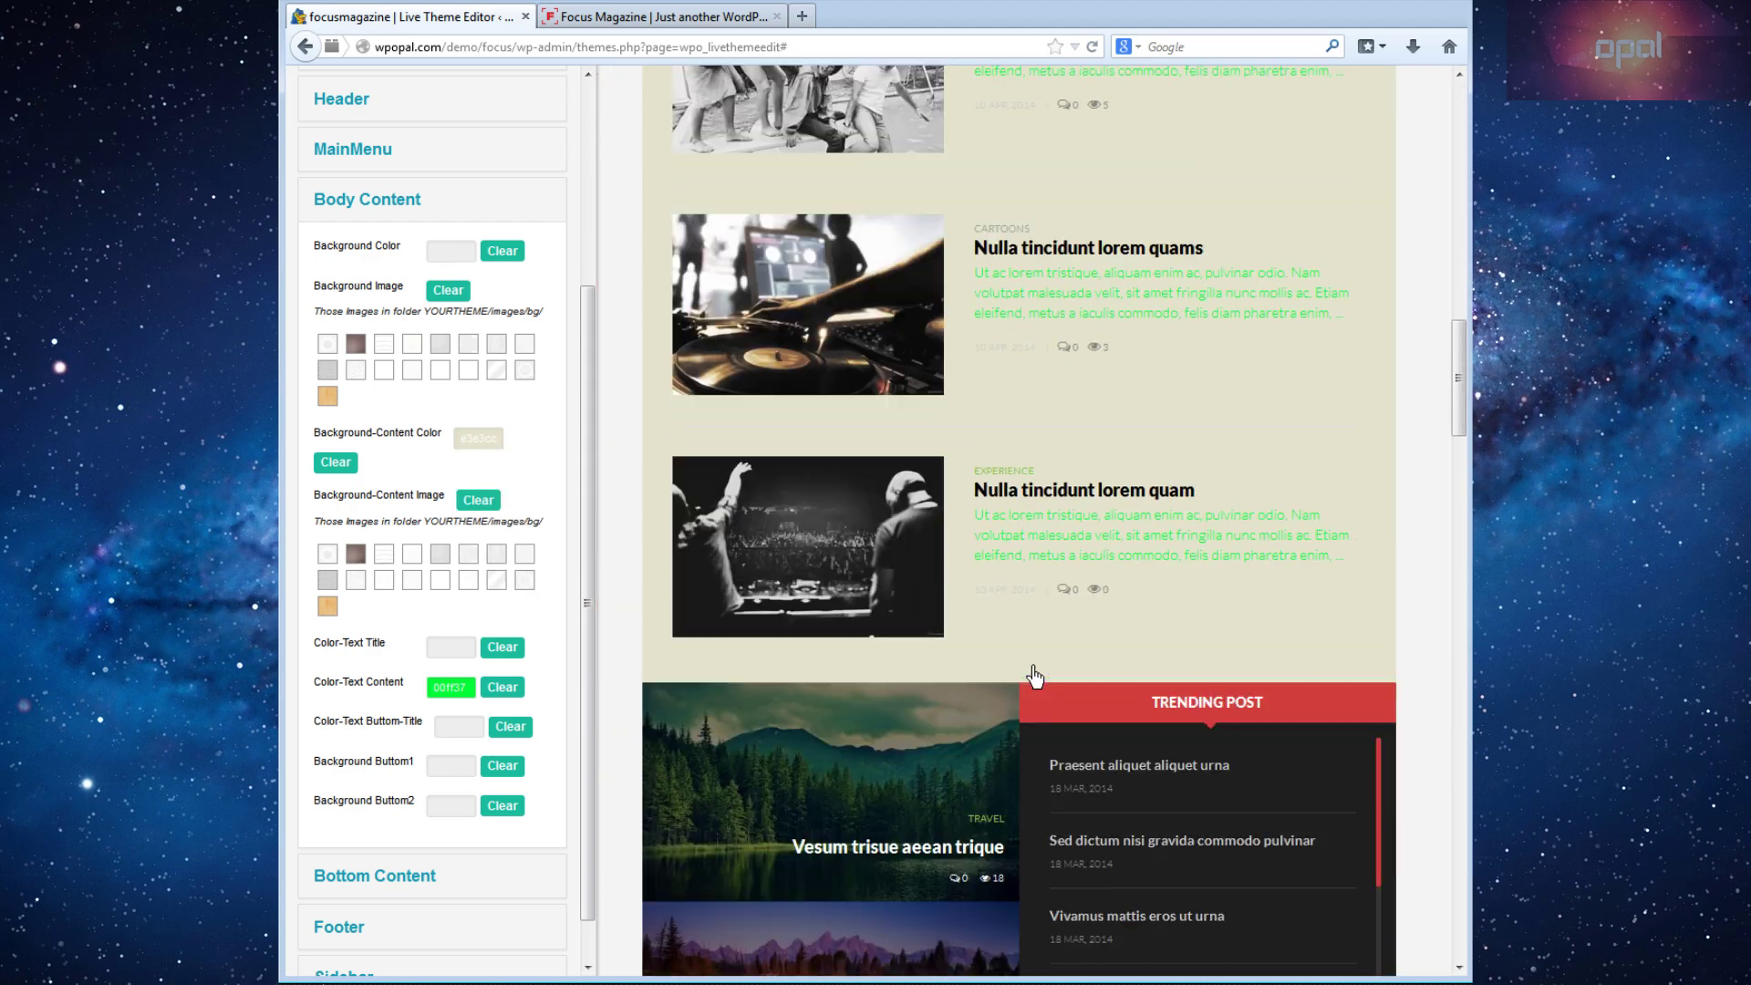
scroll(498, 698, "down", 1)
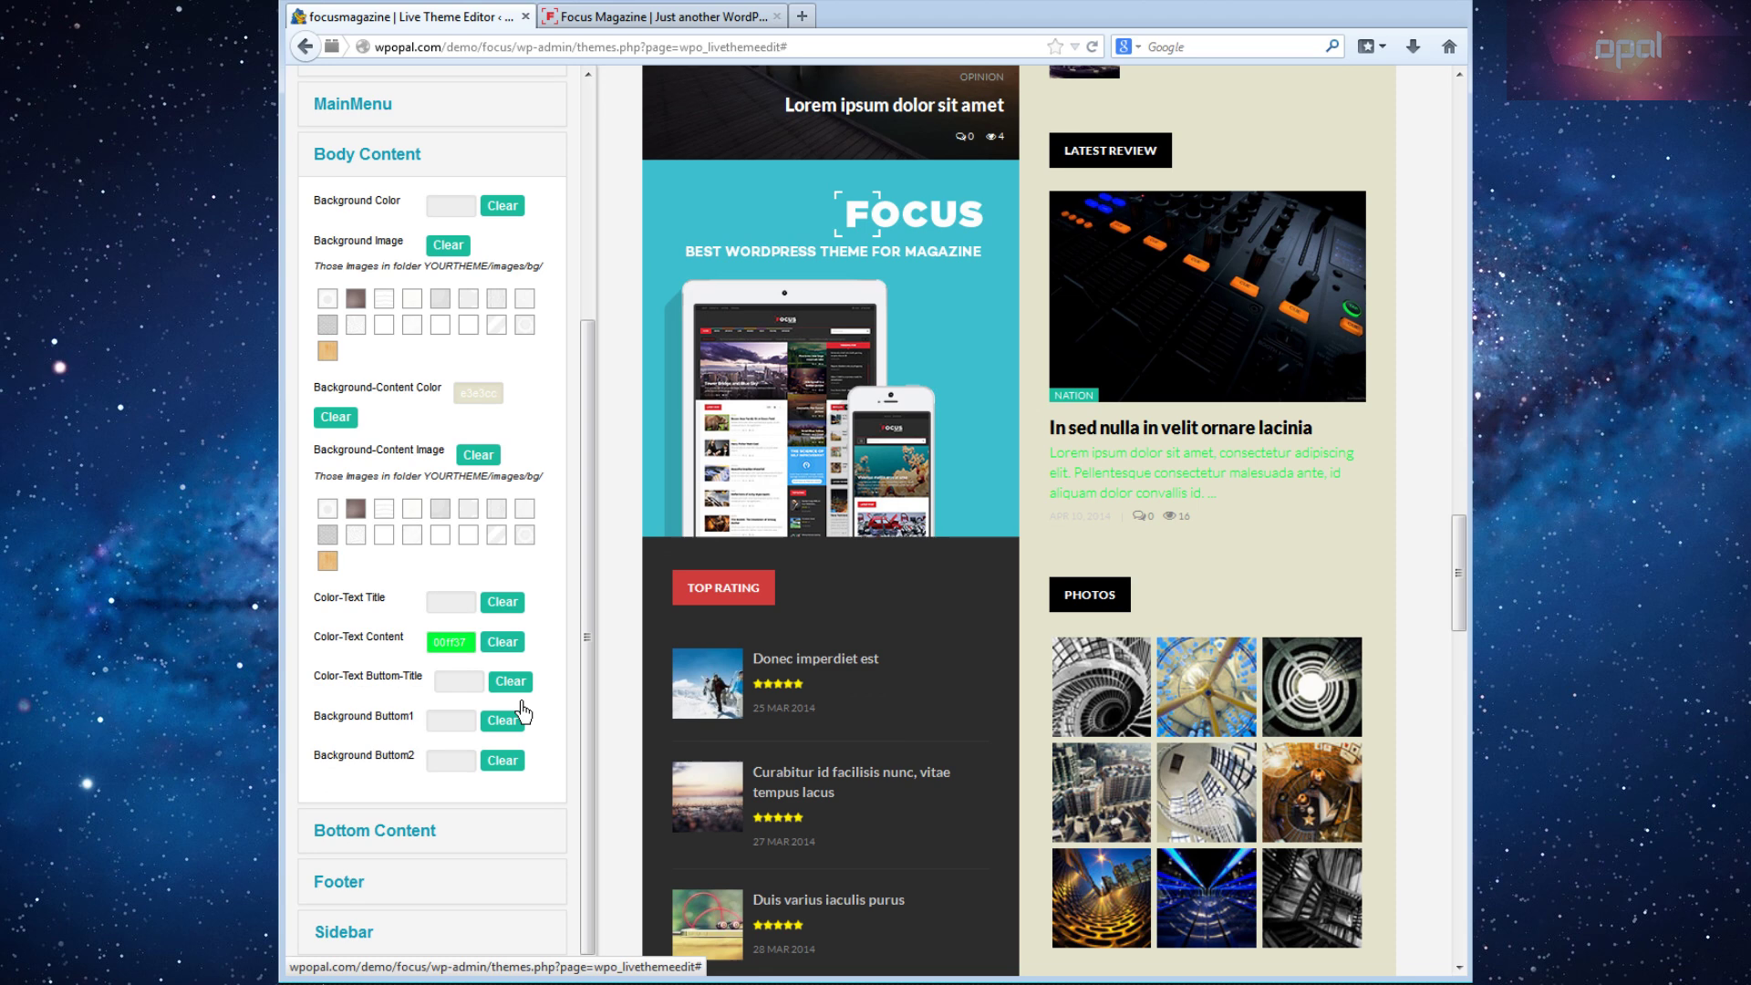
Collapse Bottom Content and submit the styling as the Demolivetheme profile.
left_click(363, 830)
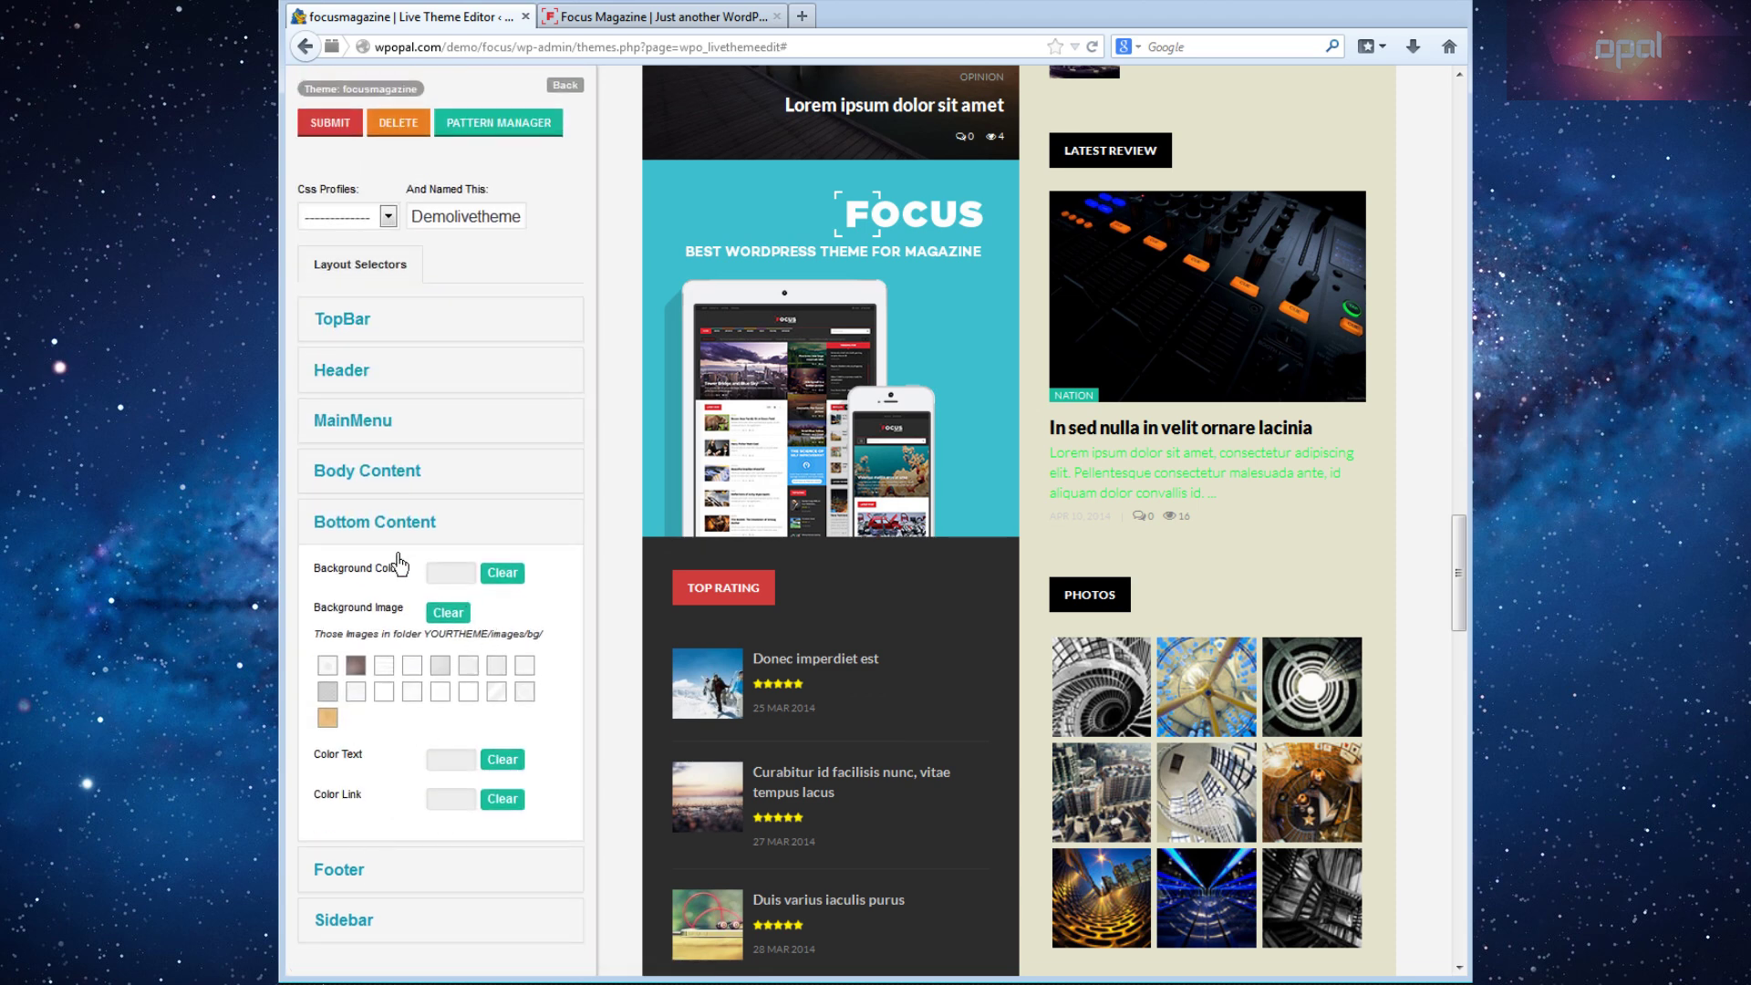
left_click(366, 531)
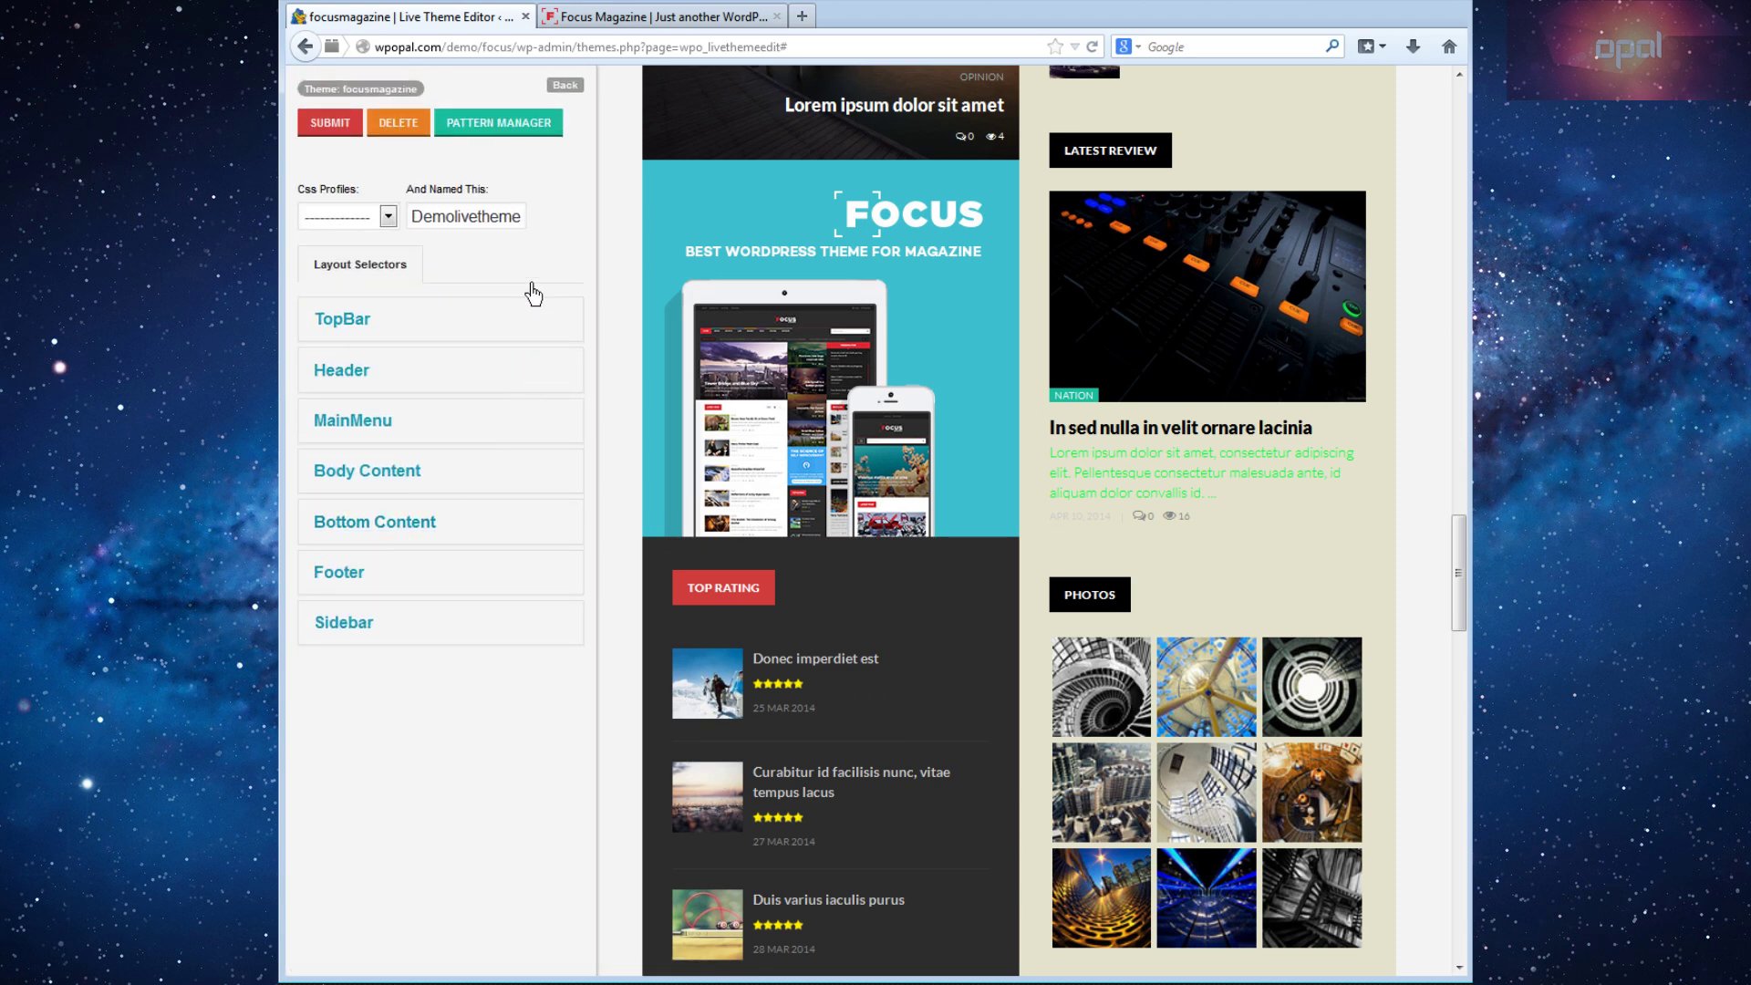
left_click(355, 140)
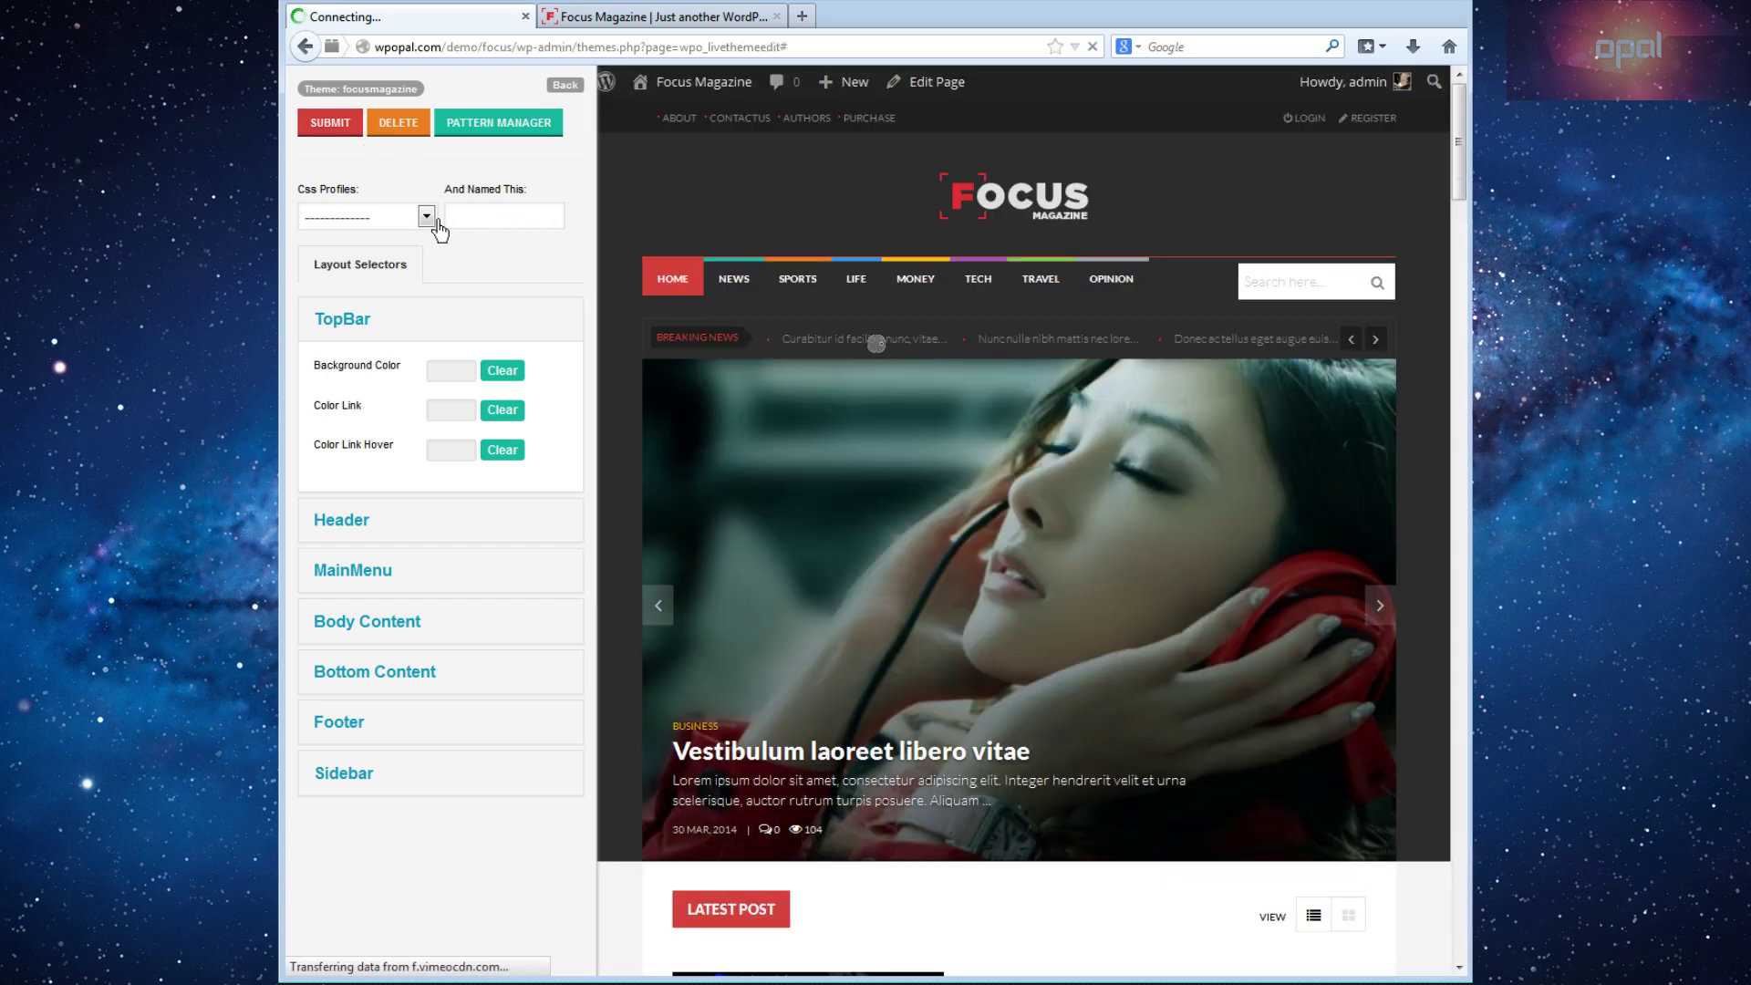
Load the Demolivetheme profile from the Css Profiles list.
left_click(436, 221)
left_click(430, 220)
left_click(428, 219)
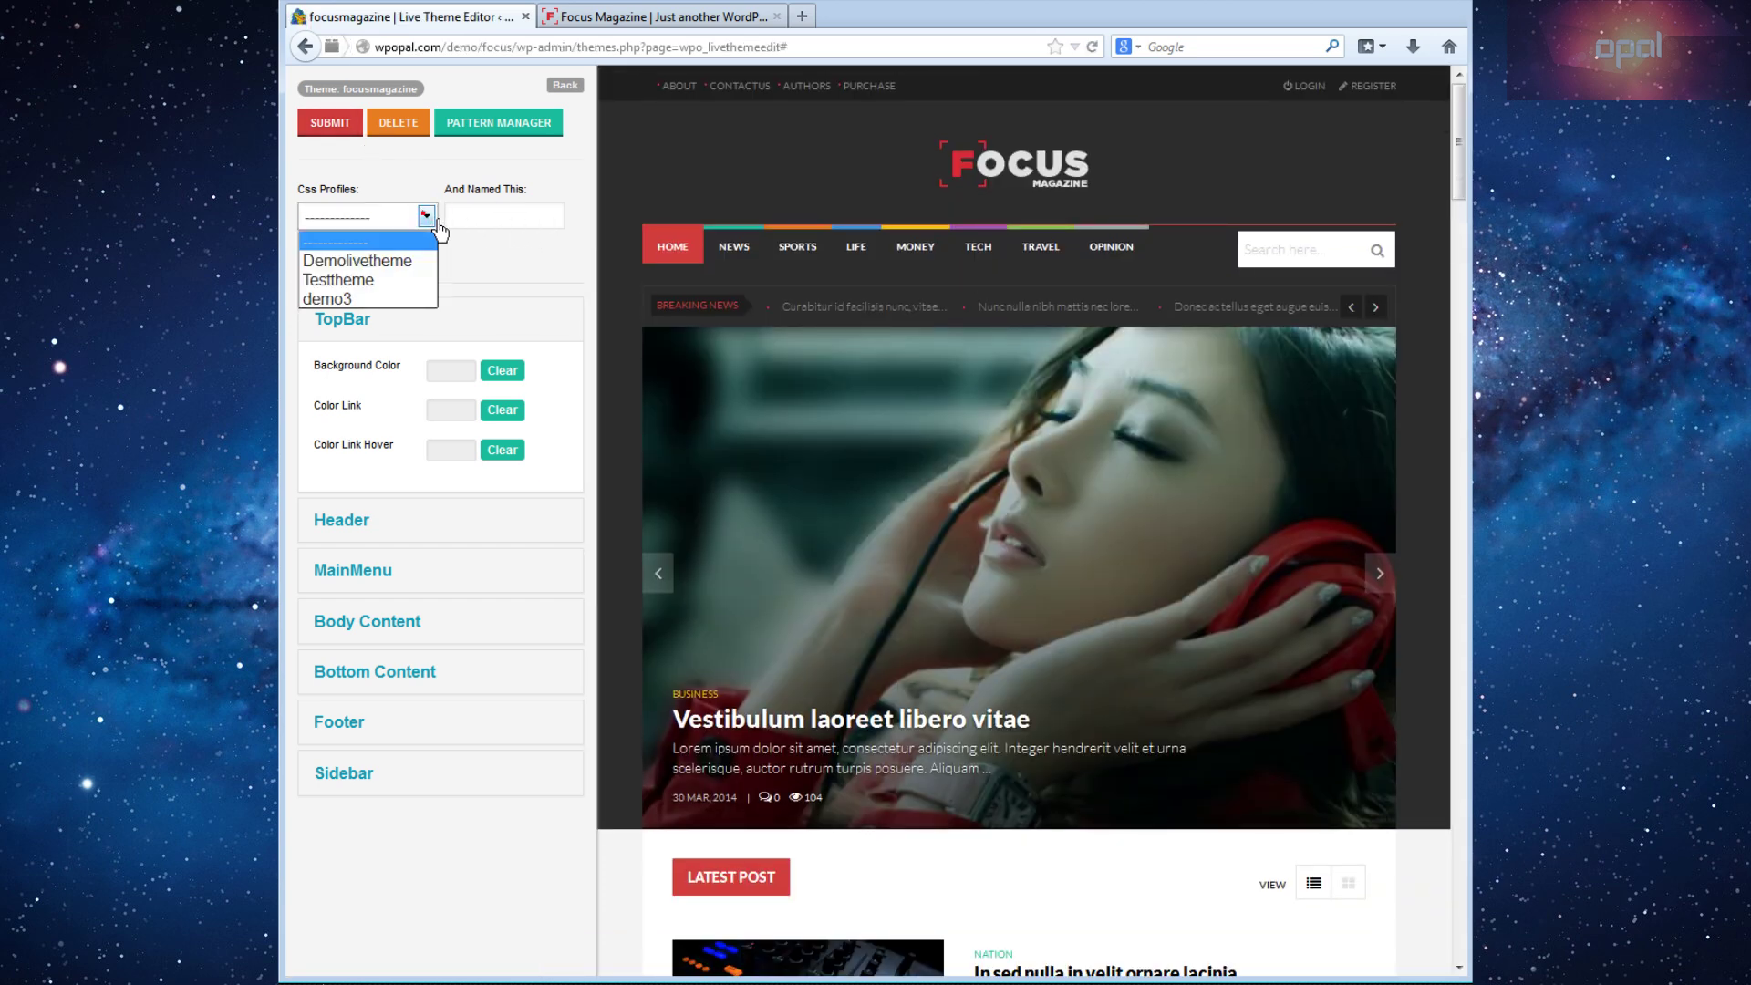
left_click(385, 268)
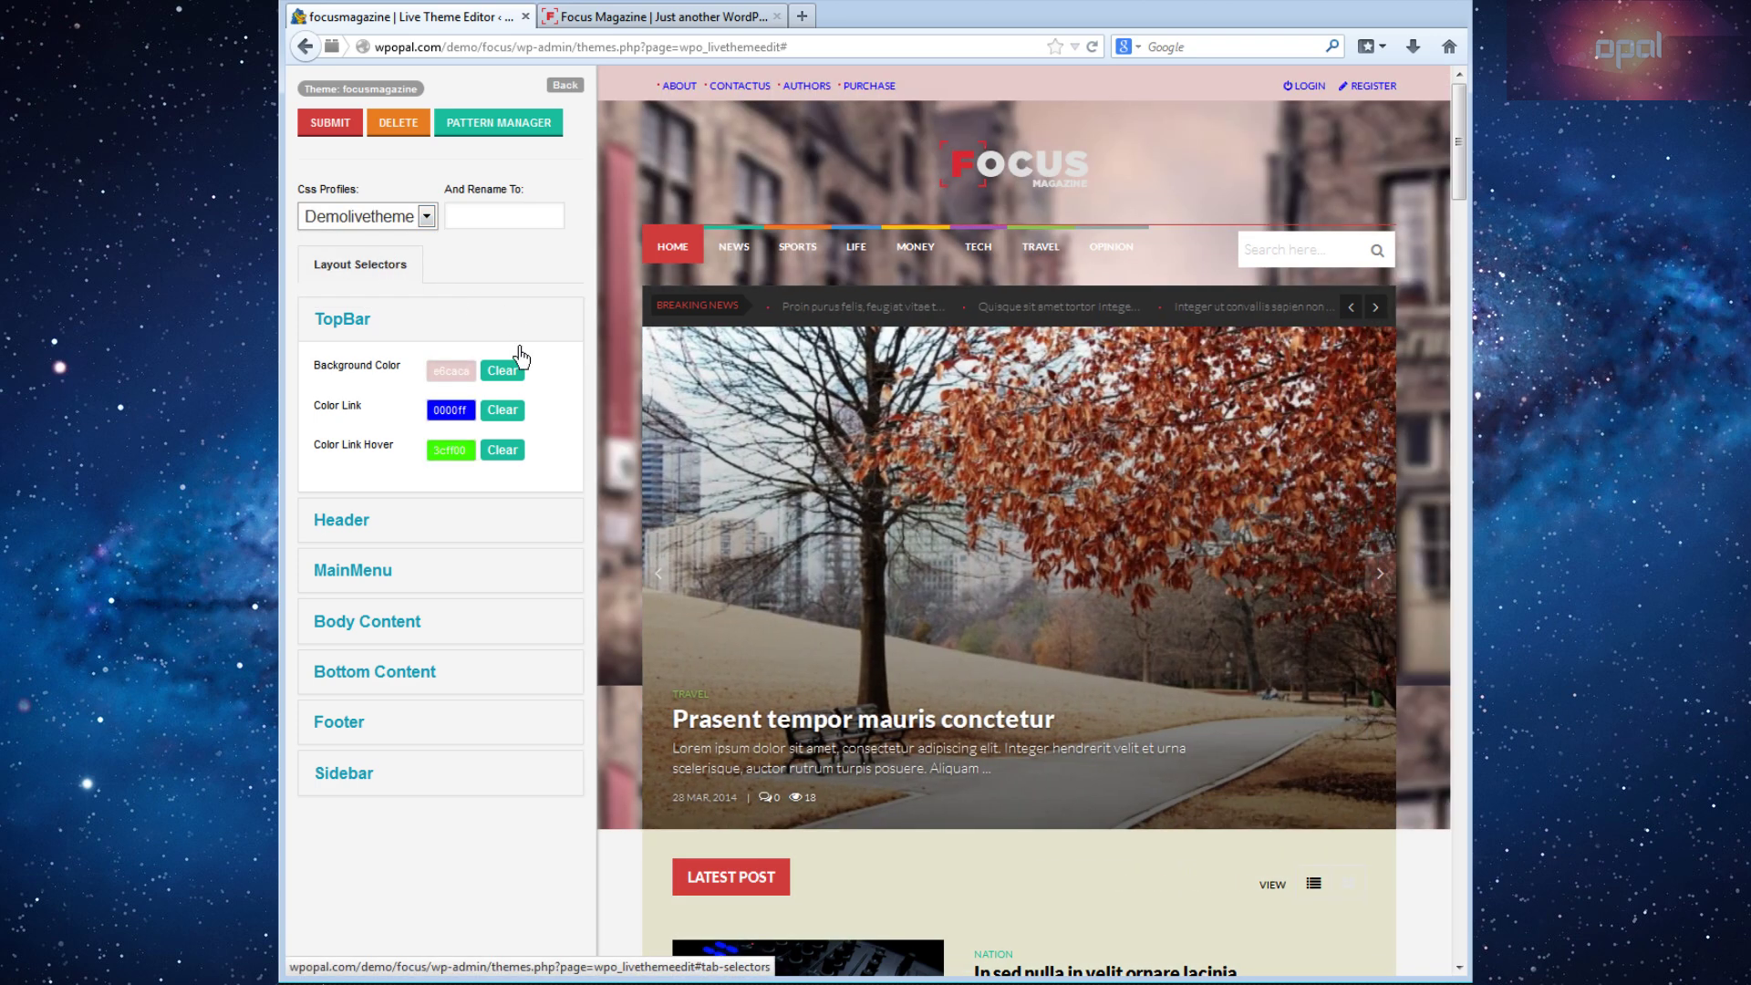
Set TopBar Color Link to red f0284a, save the profile, and go back to Theme Options.
left_click(464, 412)
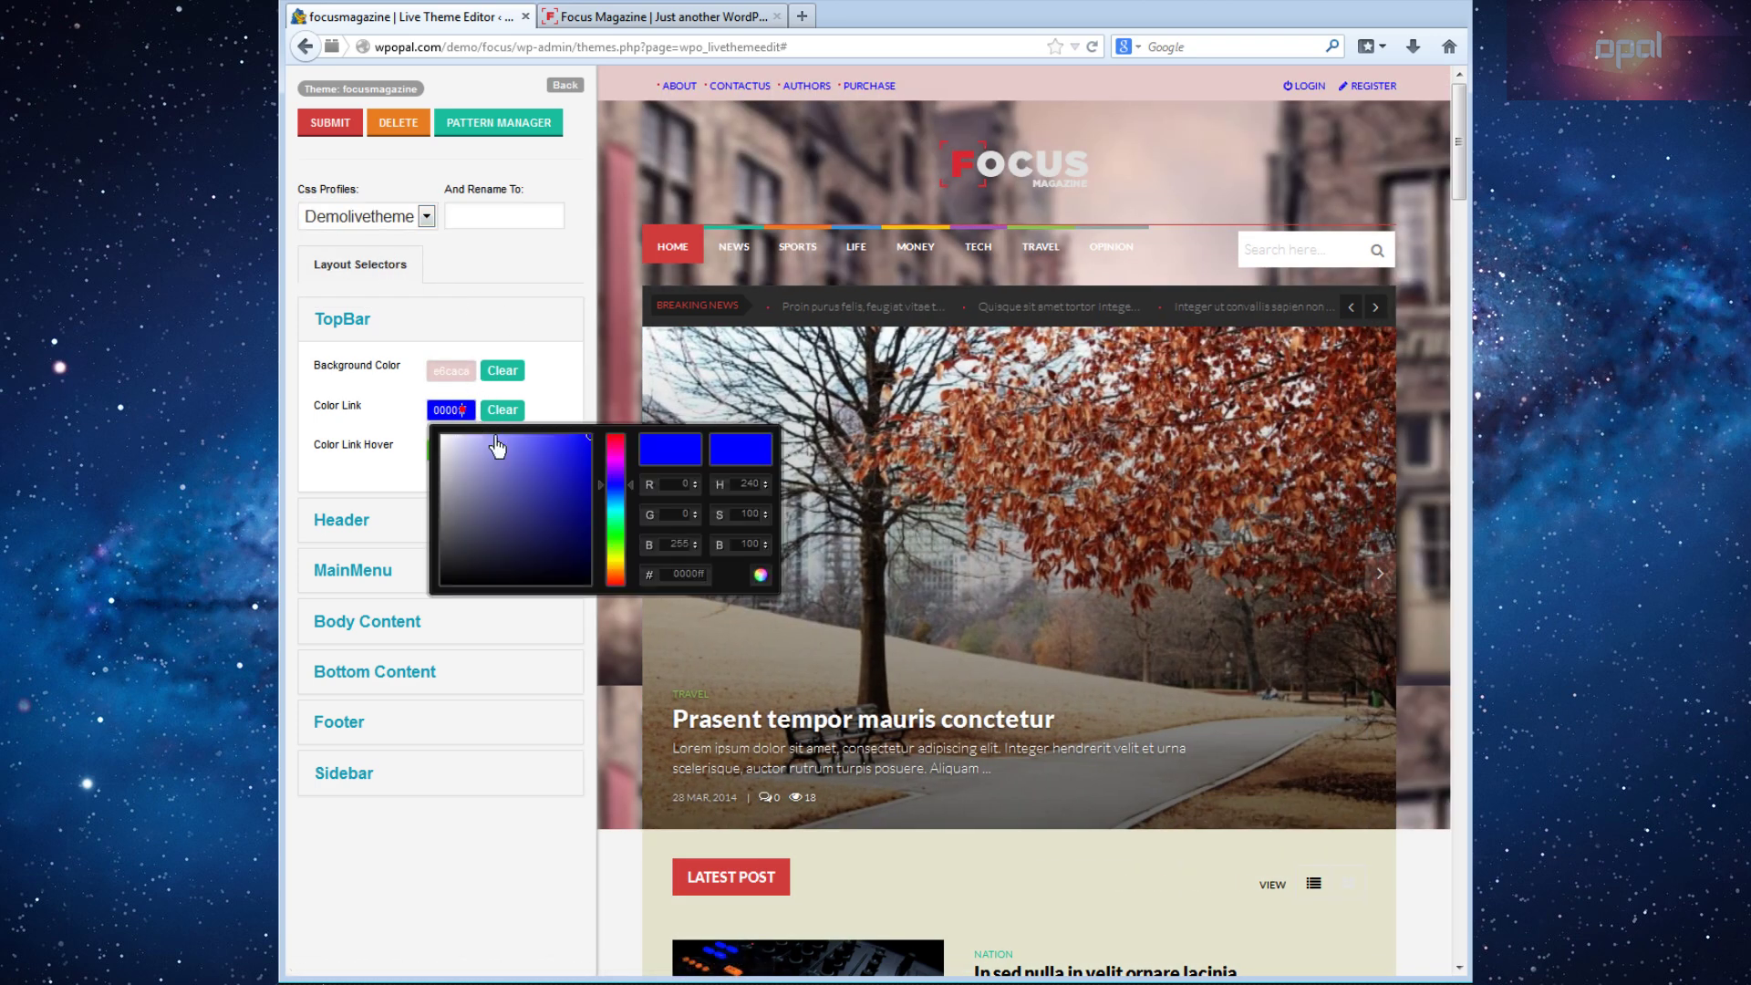
left_click_drag(631, 539, 635, 447)
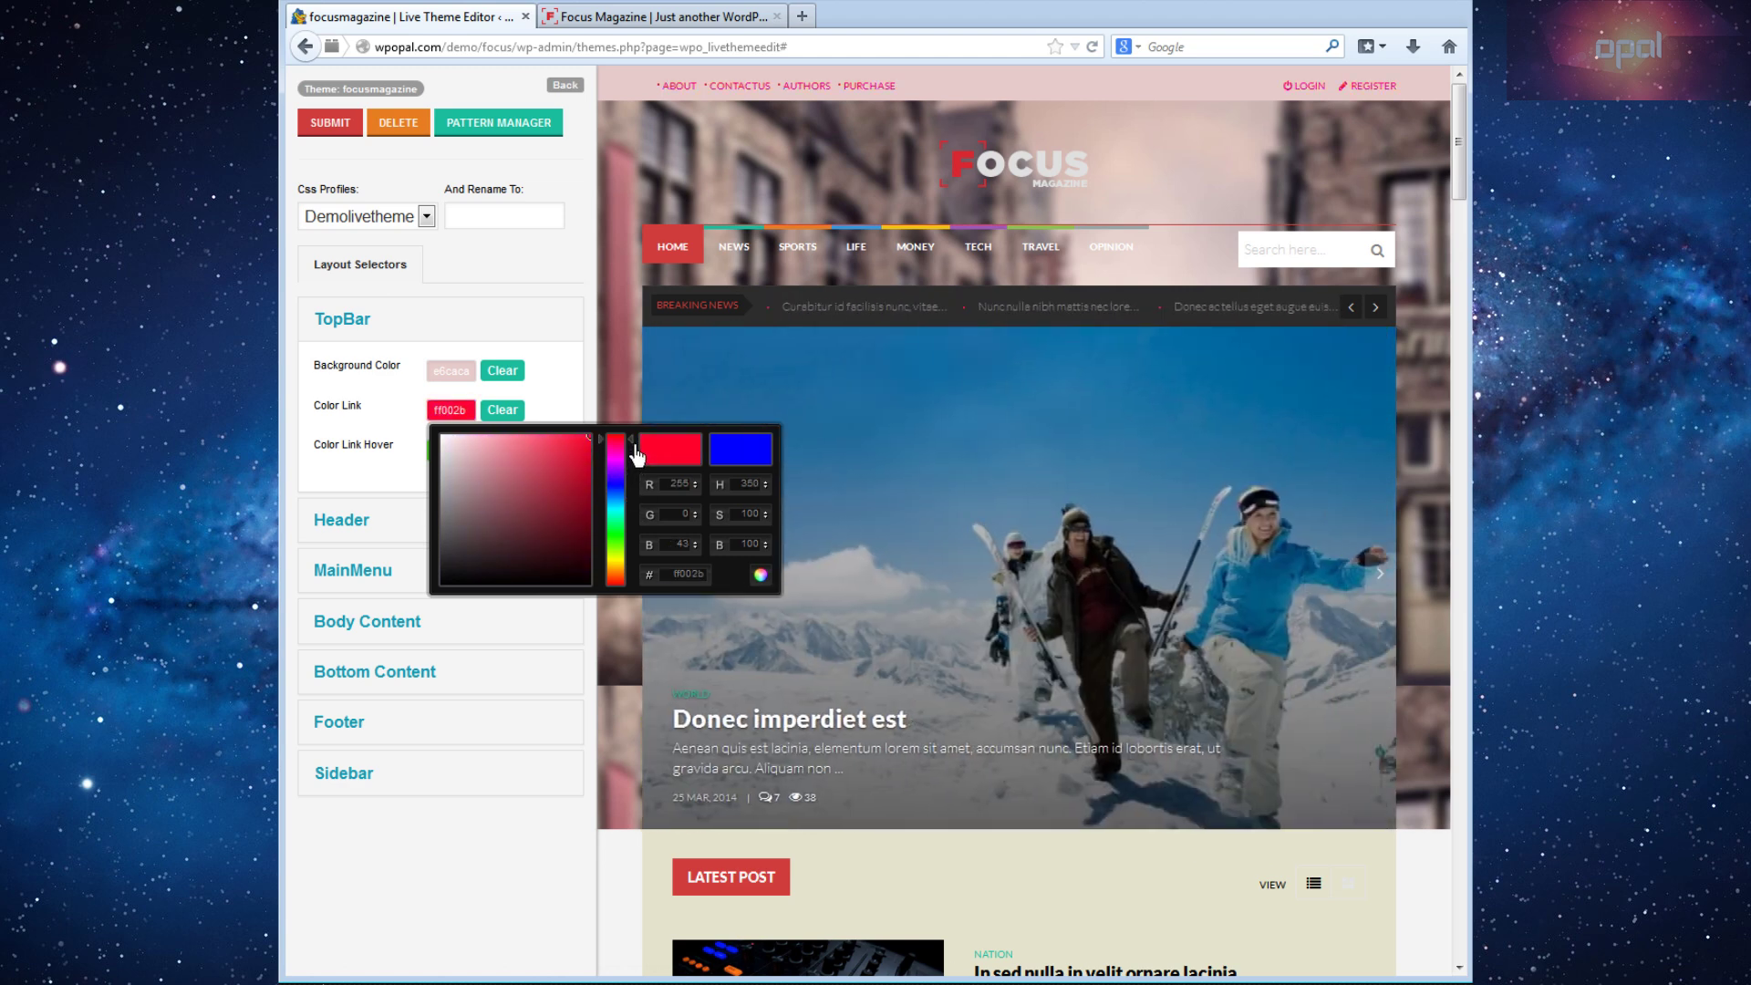
left_click(566, 444)
left_click(578, 392)
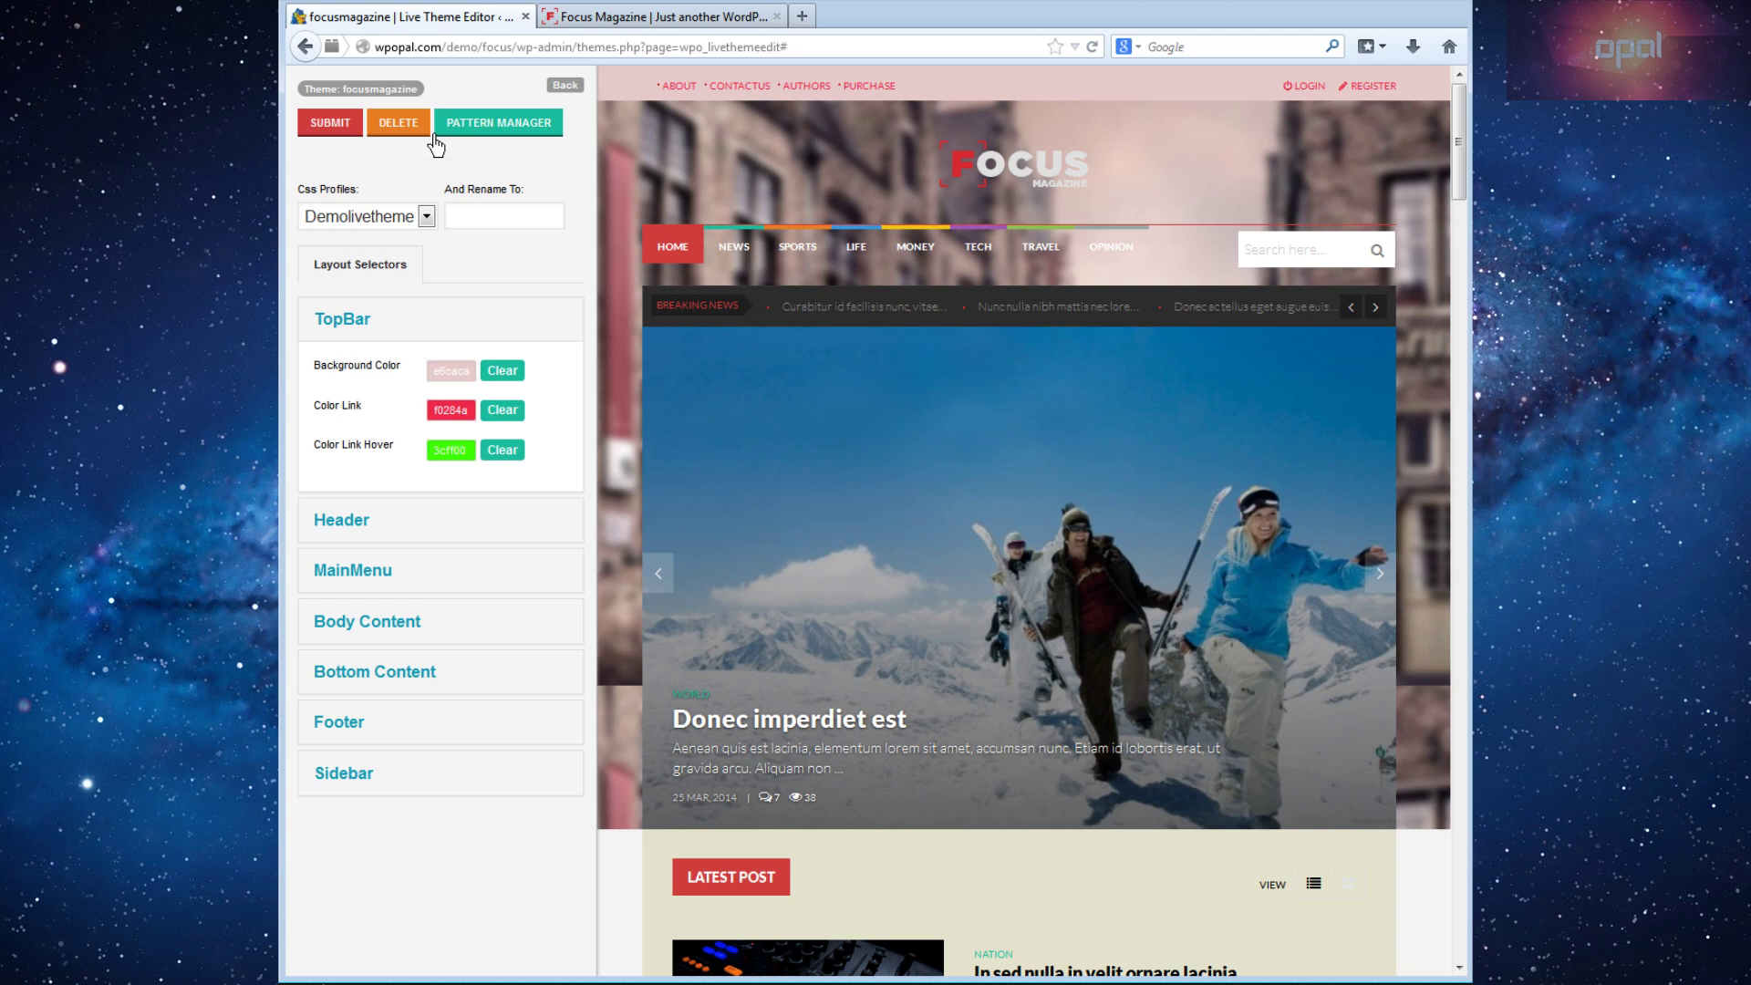
left_click(345, 128)
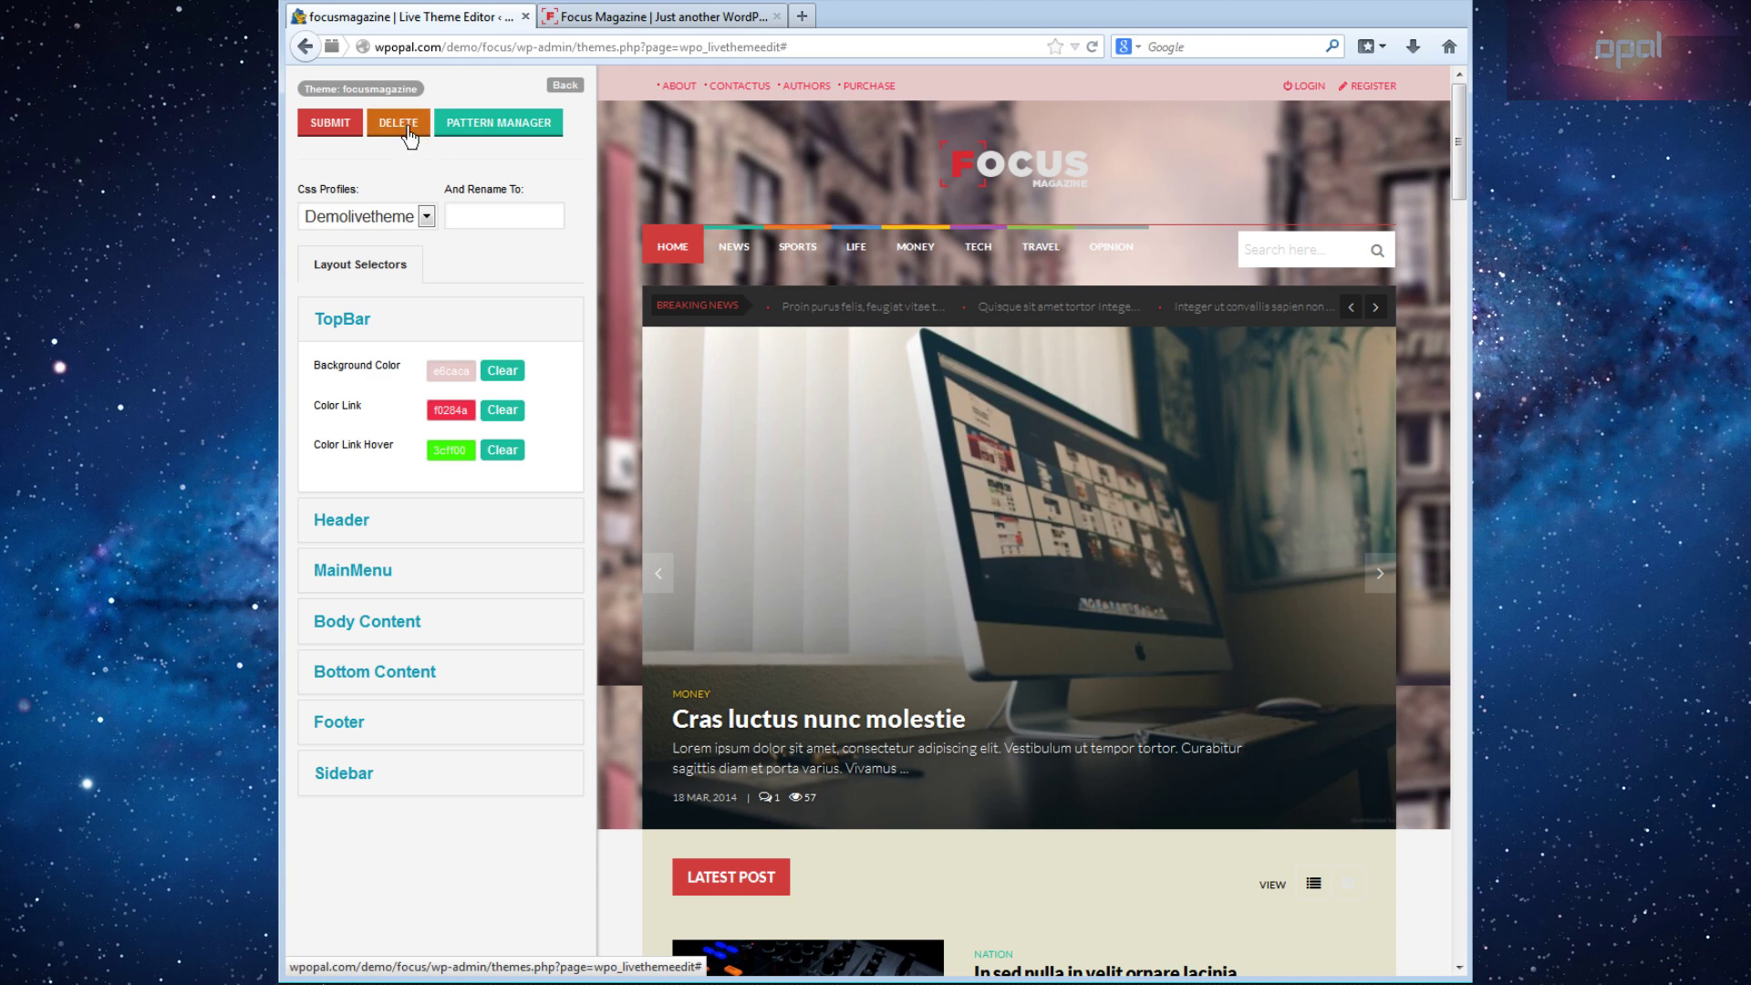
left_click(578, 91)
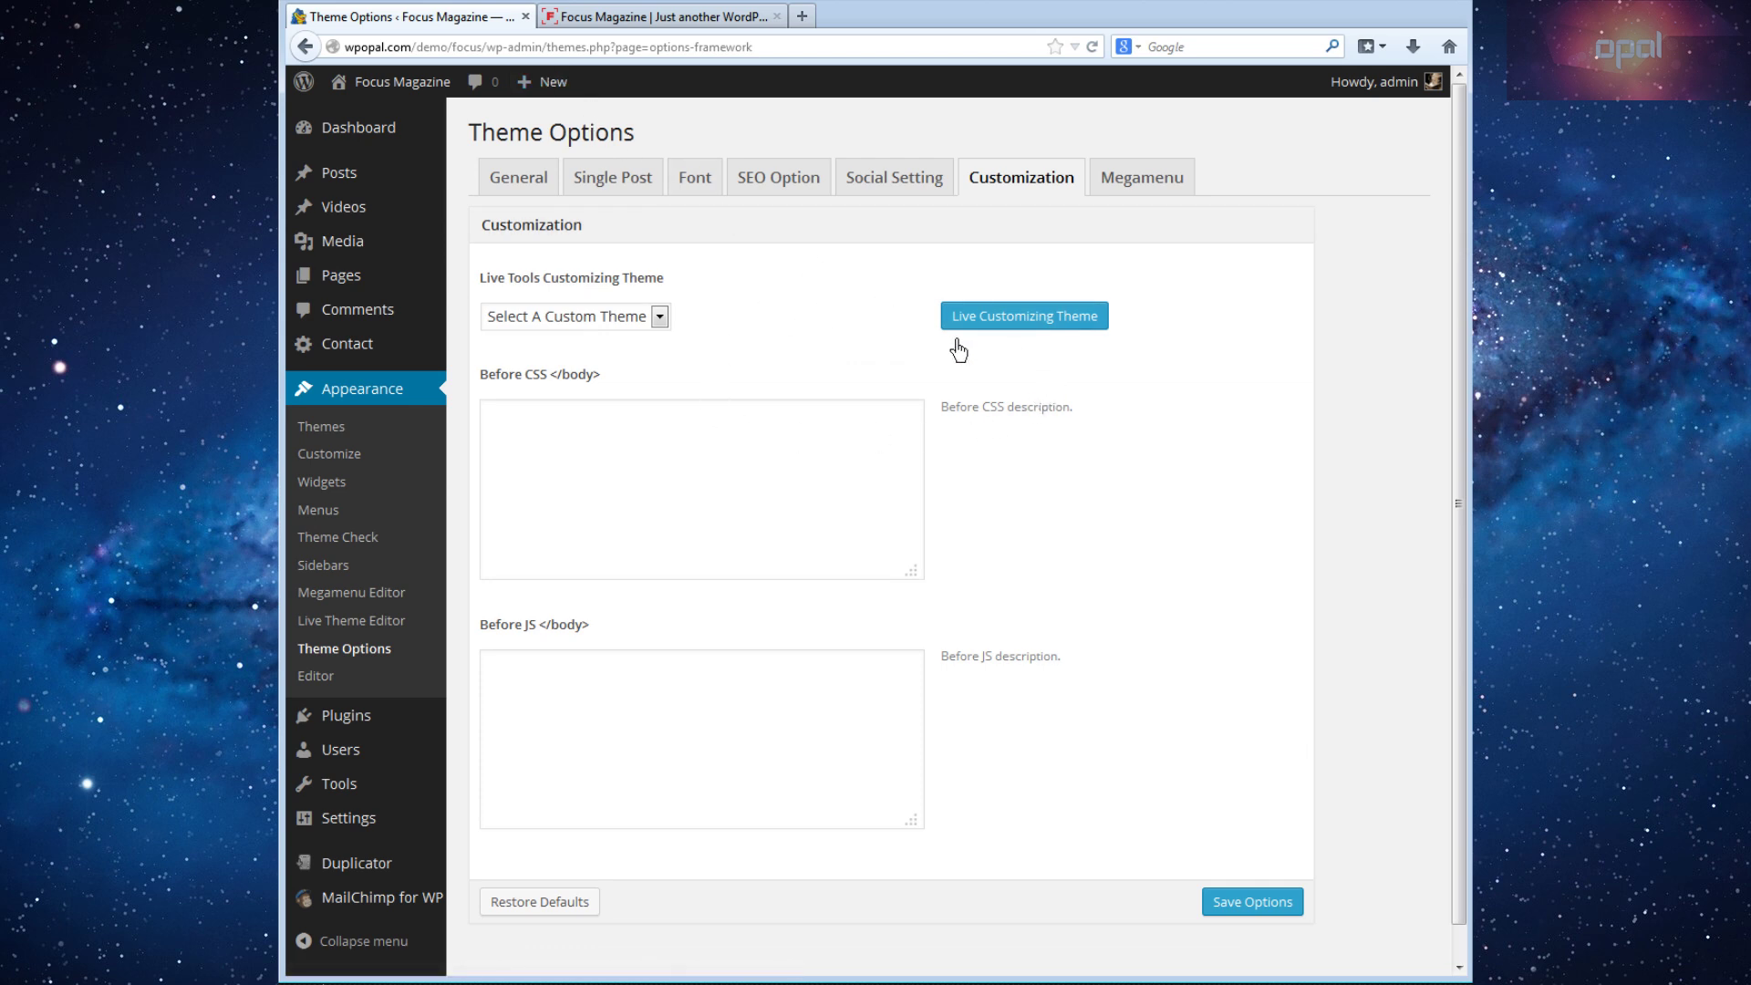
Choose Demolivetheme under Select A Custom Theme and save the options.
left_click(660, 317)
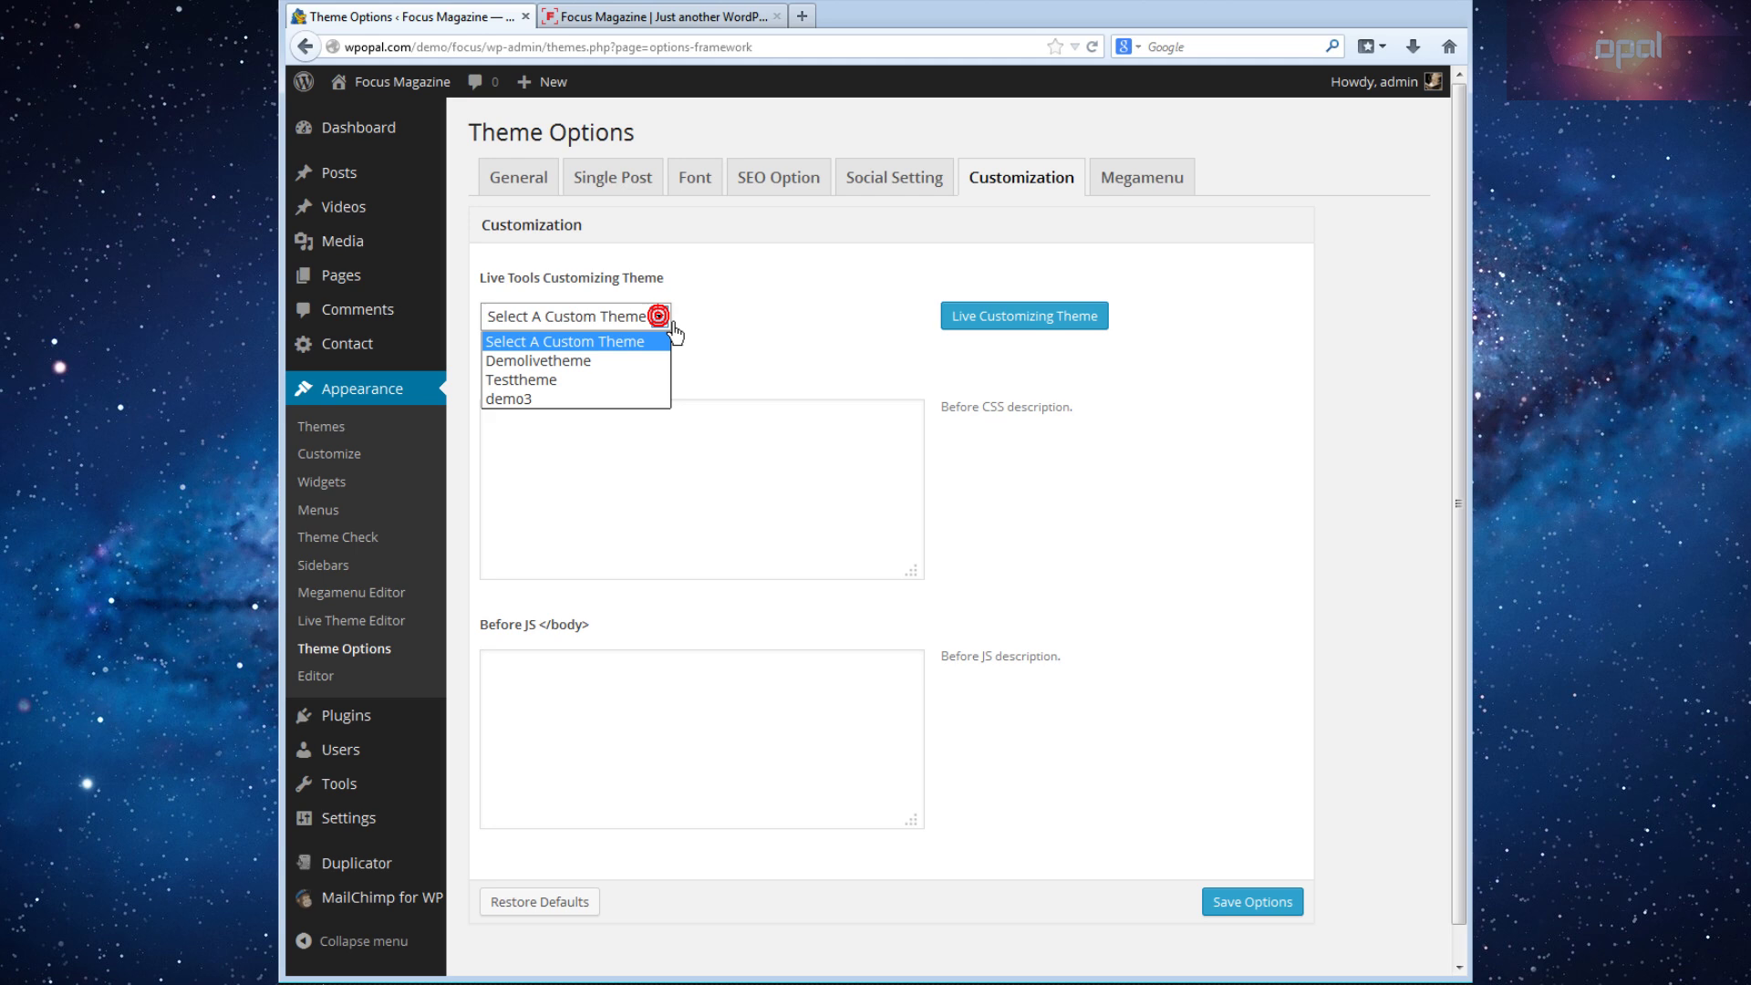
left_click(555, 368)
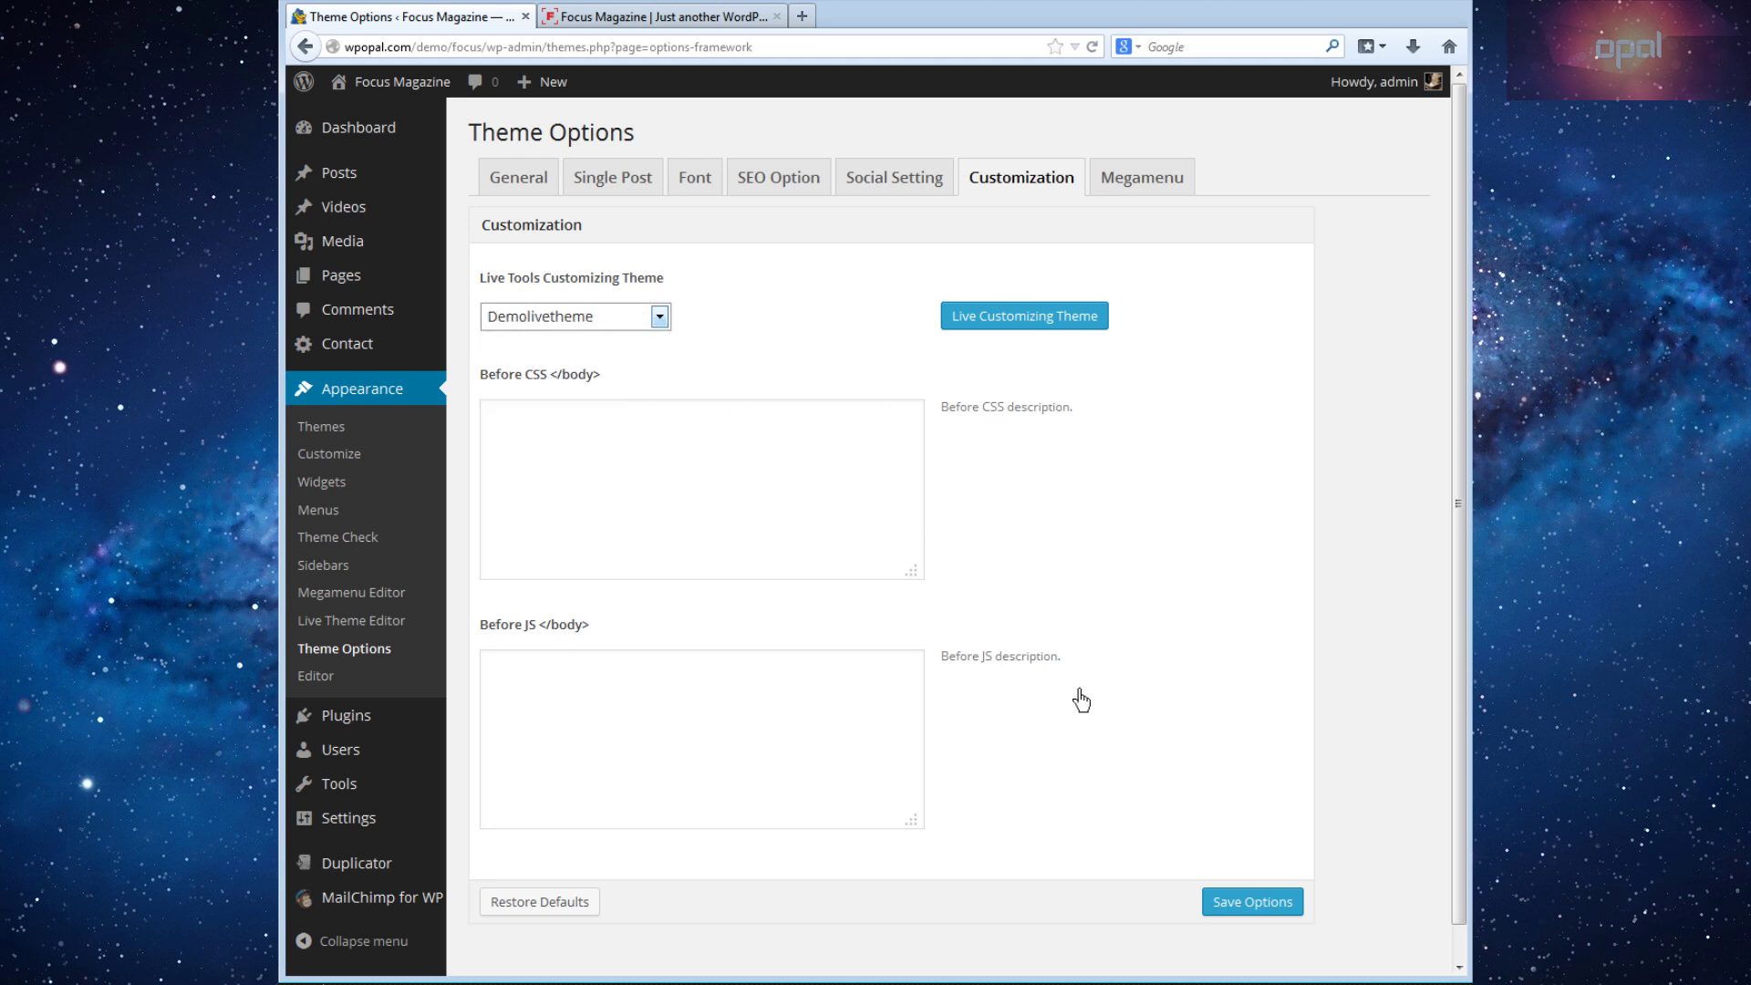
left_click(1261, 913)
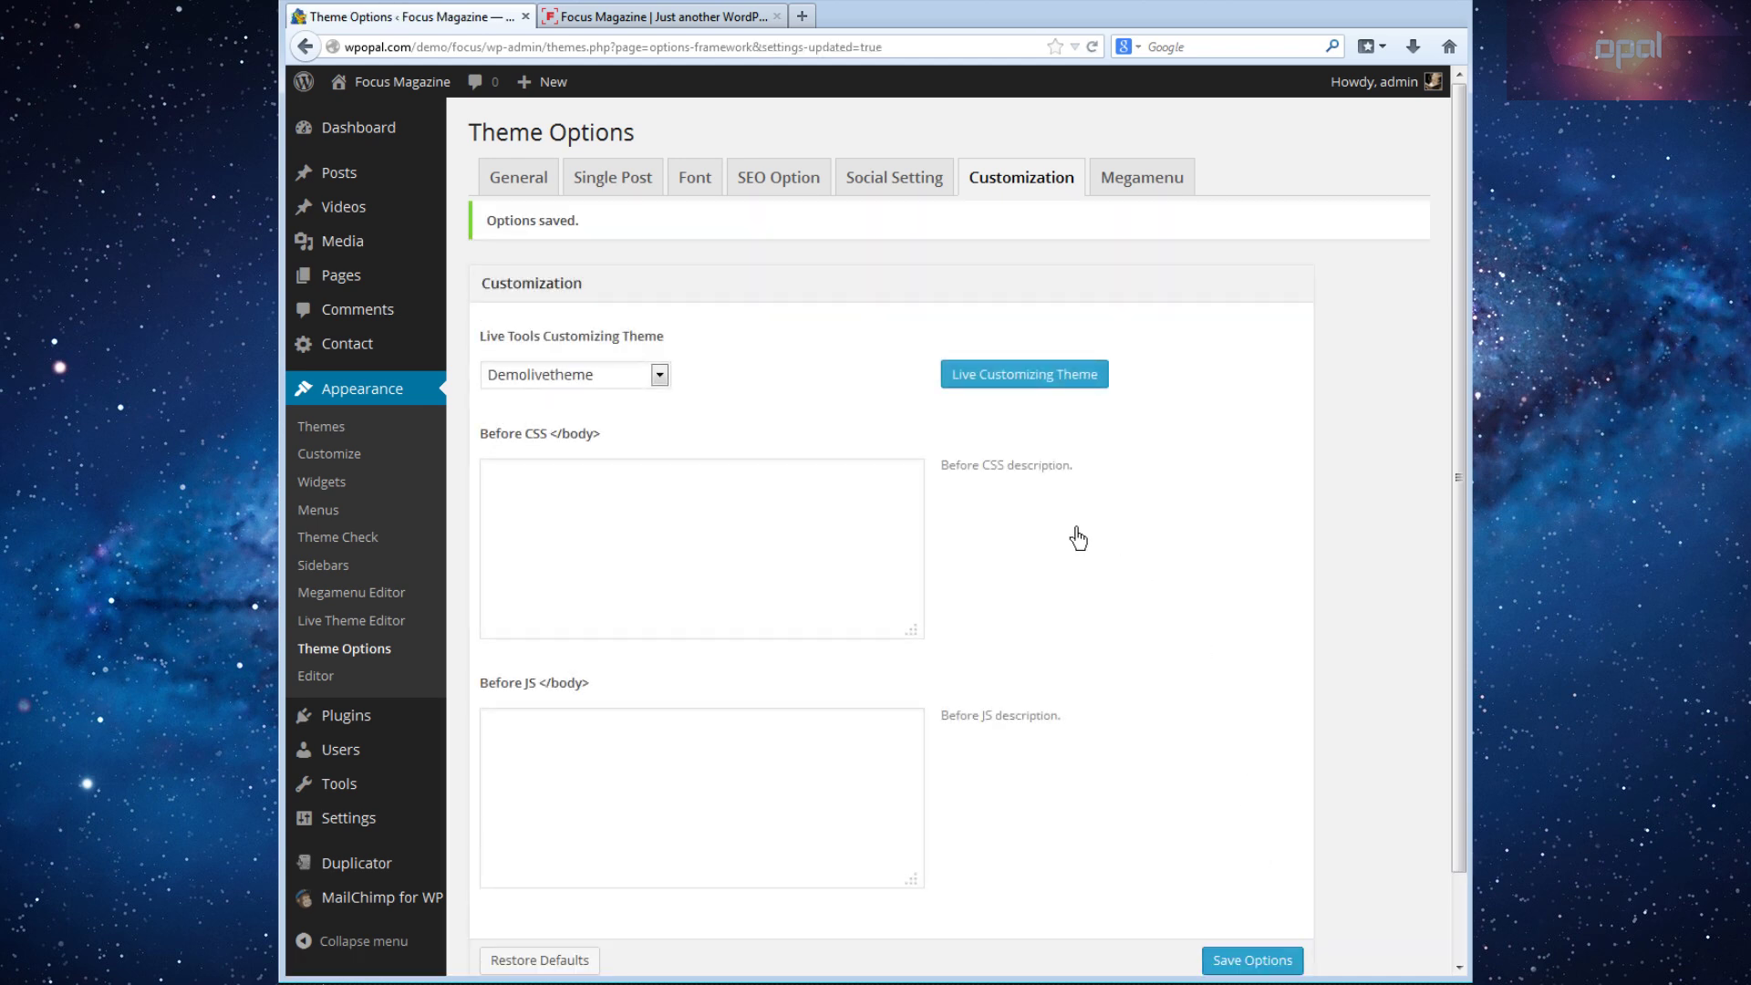
Reload the Focus Magazine site and scroll through the pink, photo-header, beige and green restyle.
left_click(657, 30)
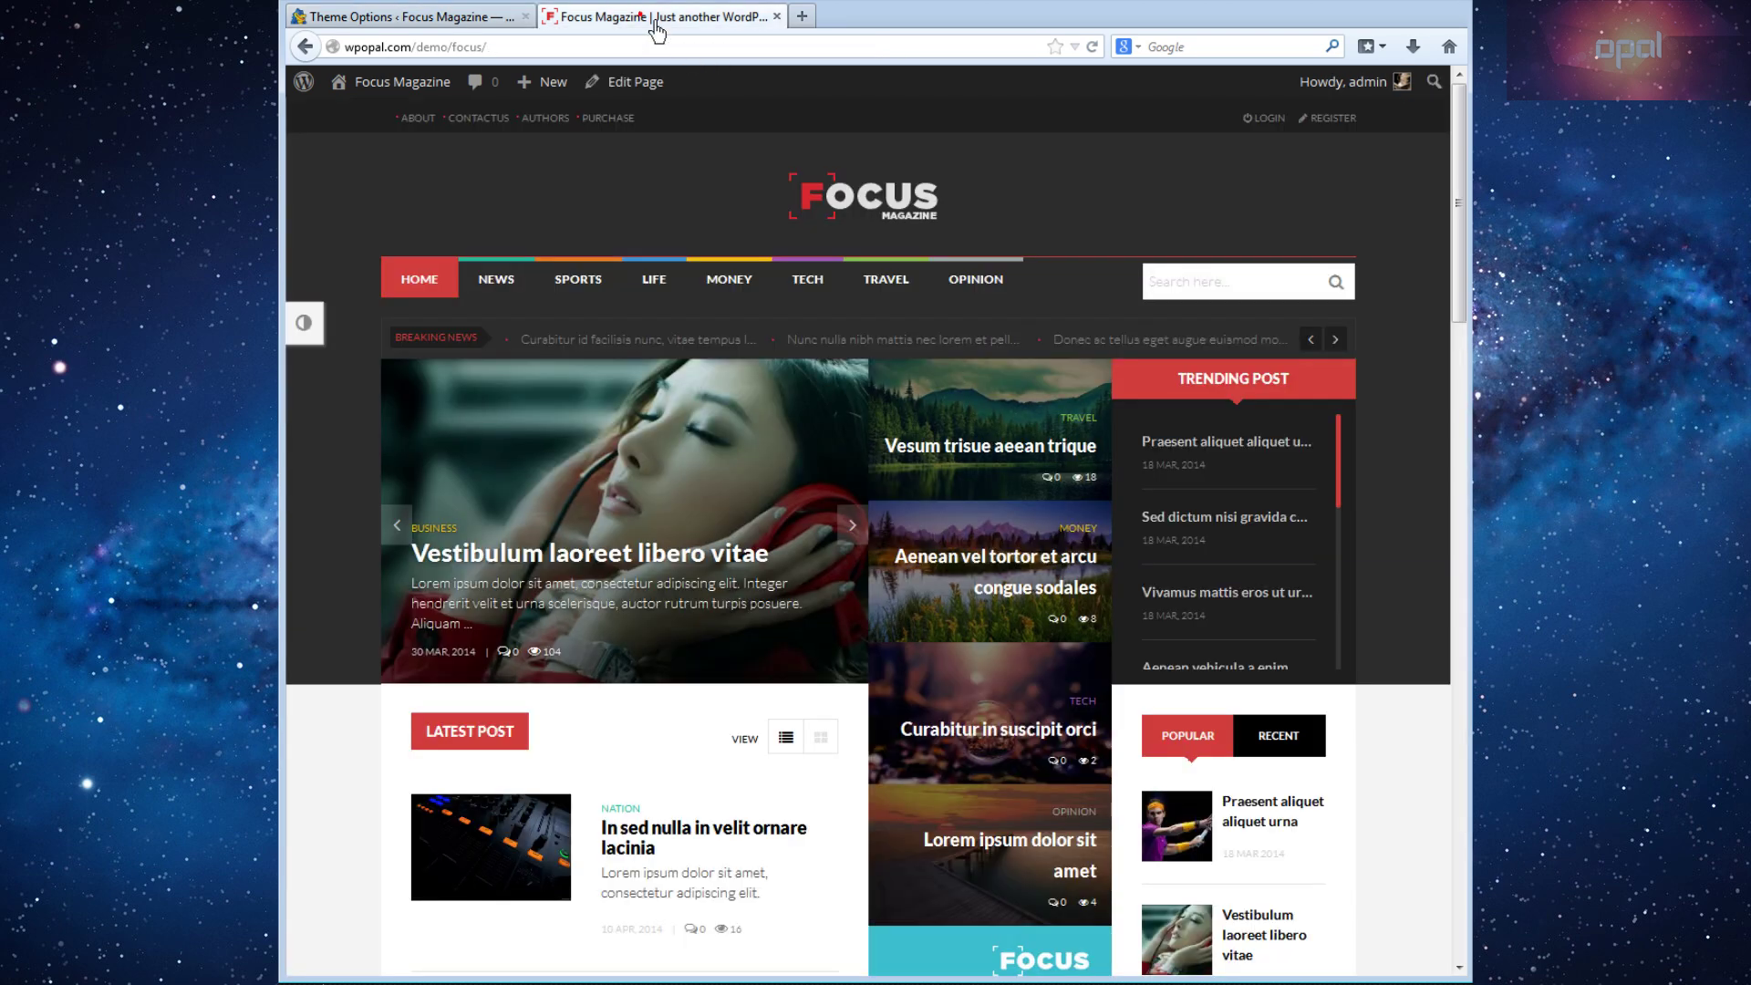
right_click(662, 173)
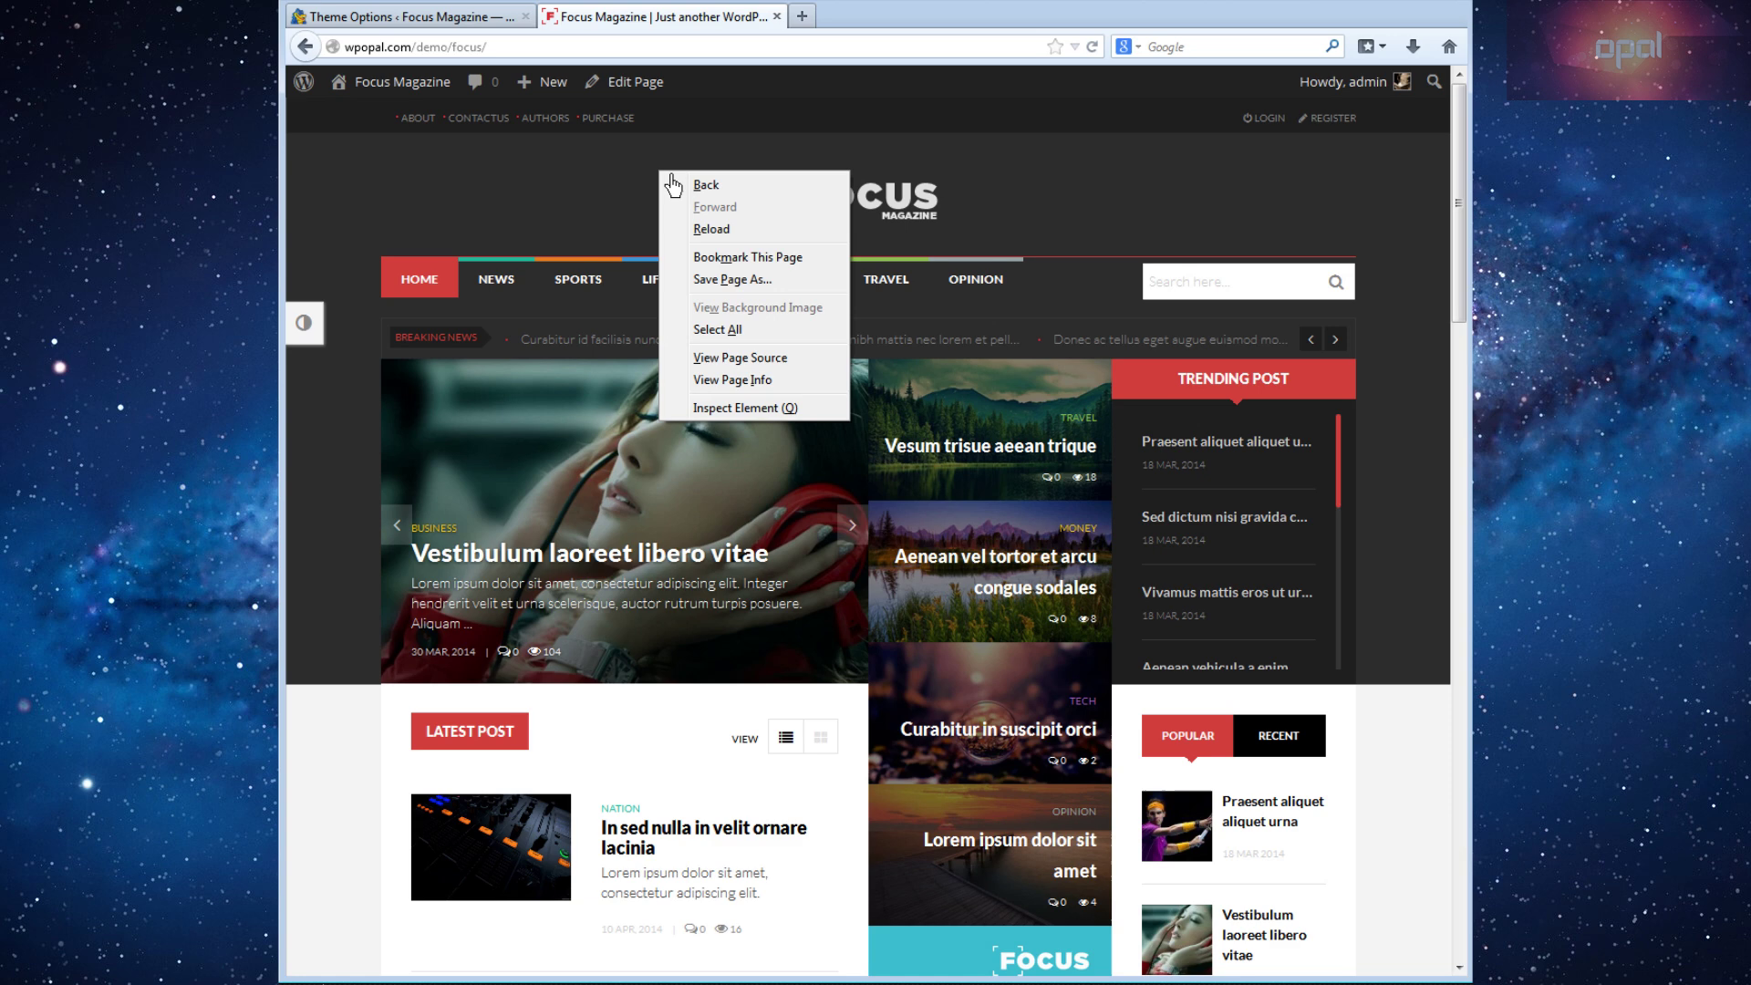
left_click(711, 229)
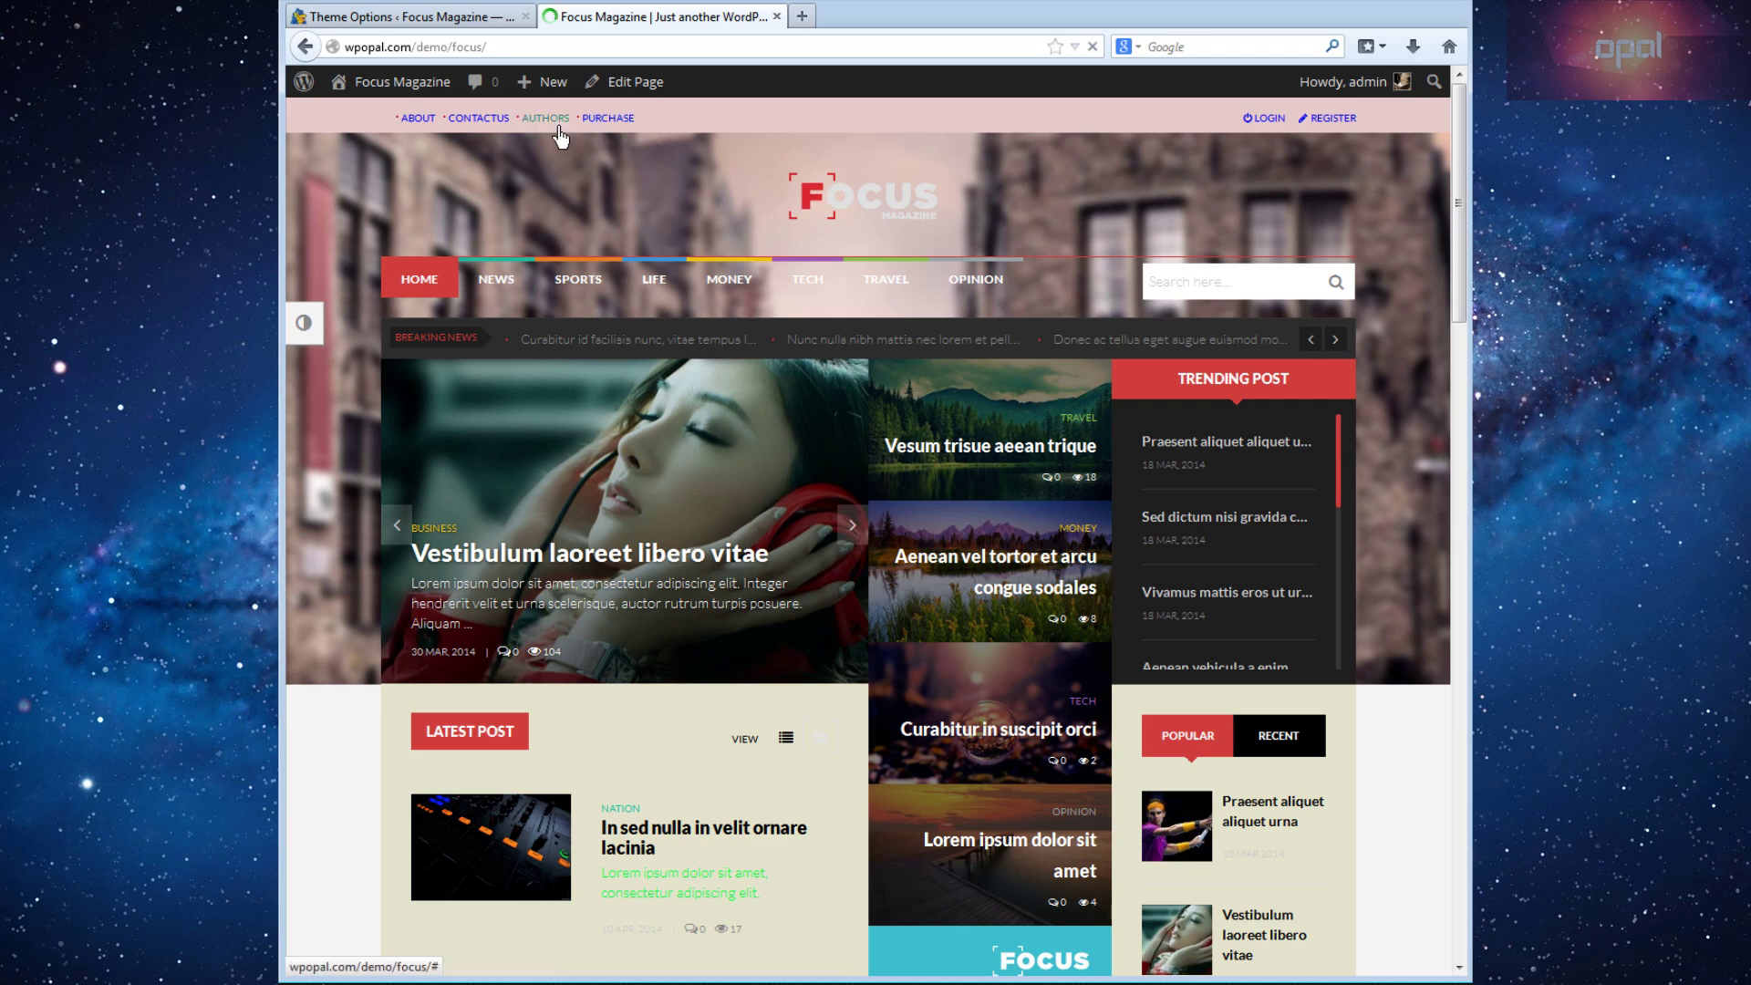
scroll(822, 225, "down", 9)
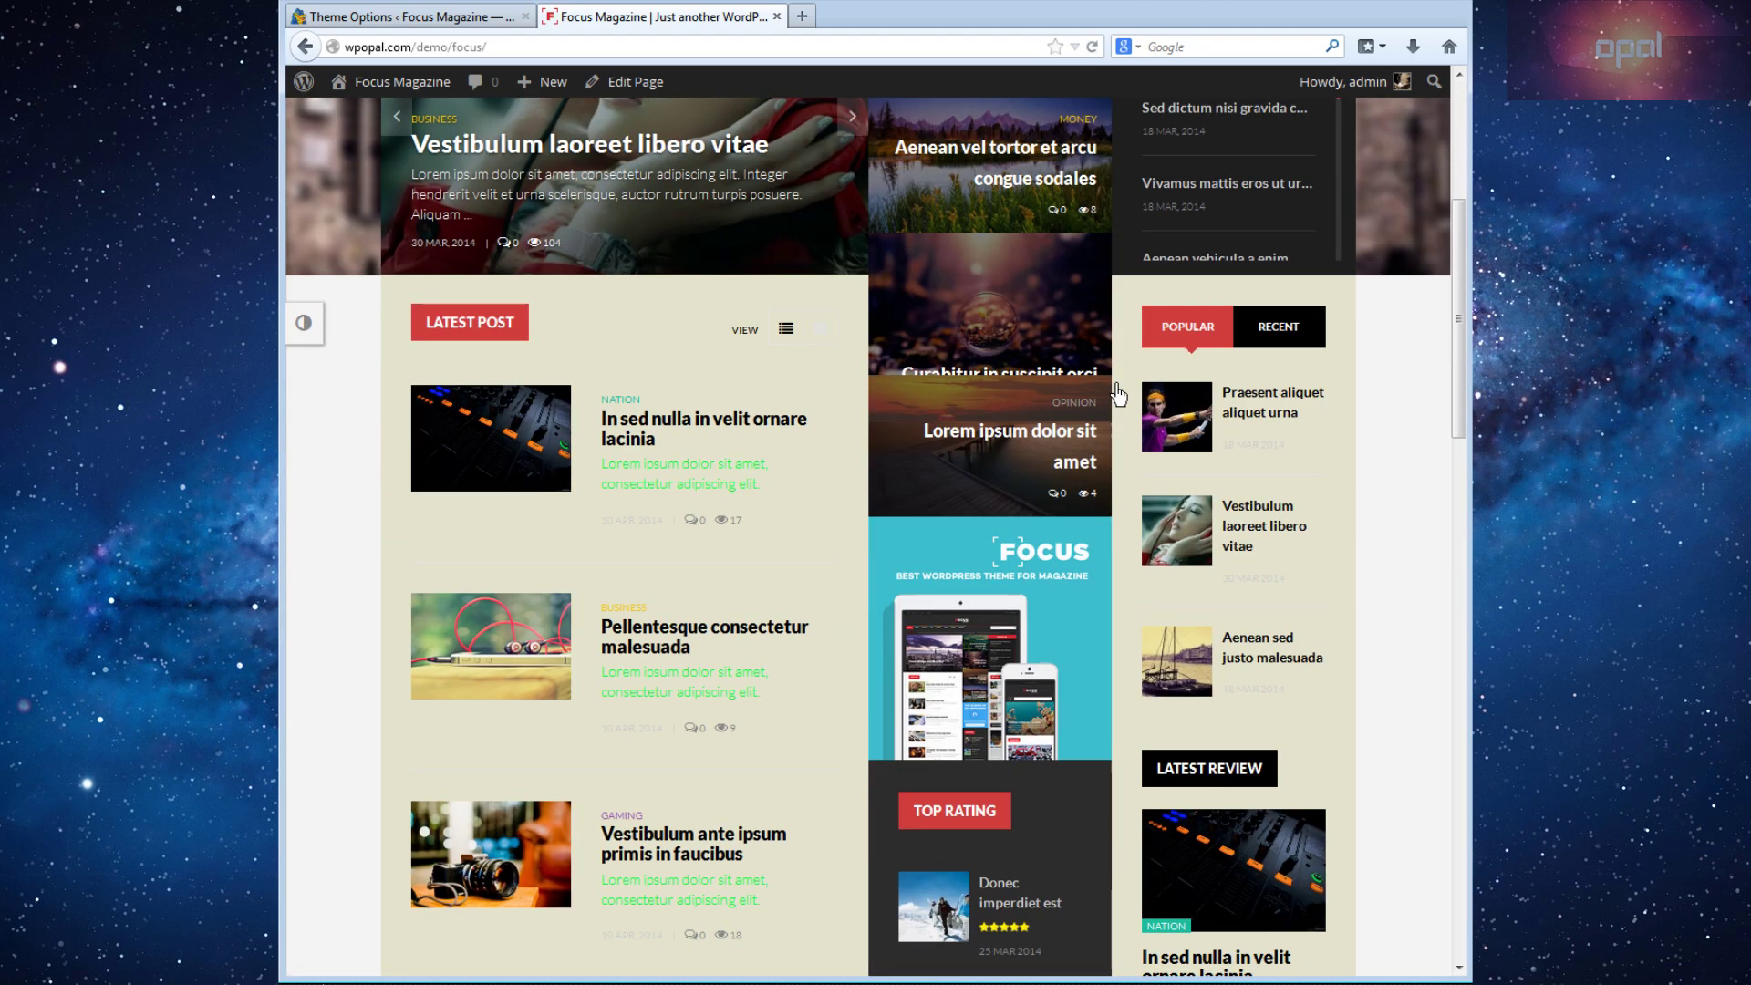
scroll(739, 550, "down", 6)
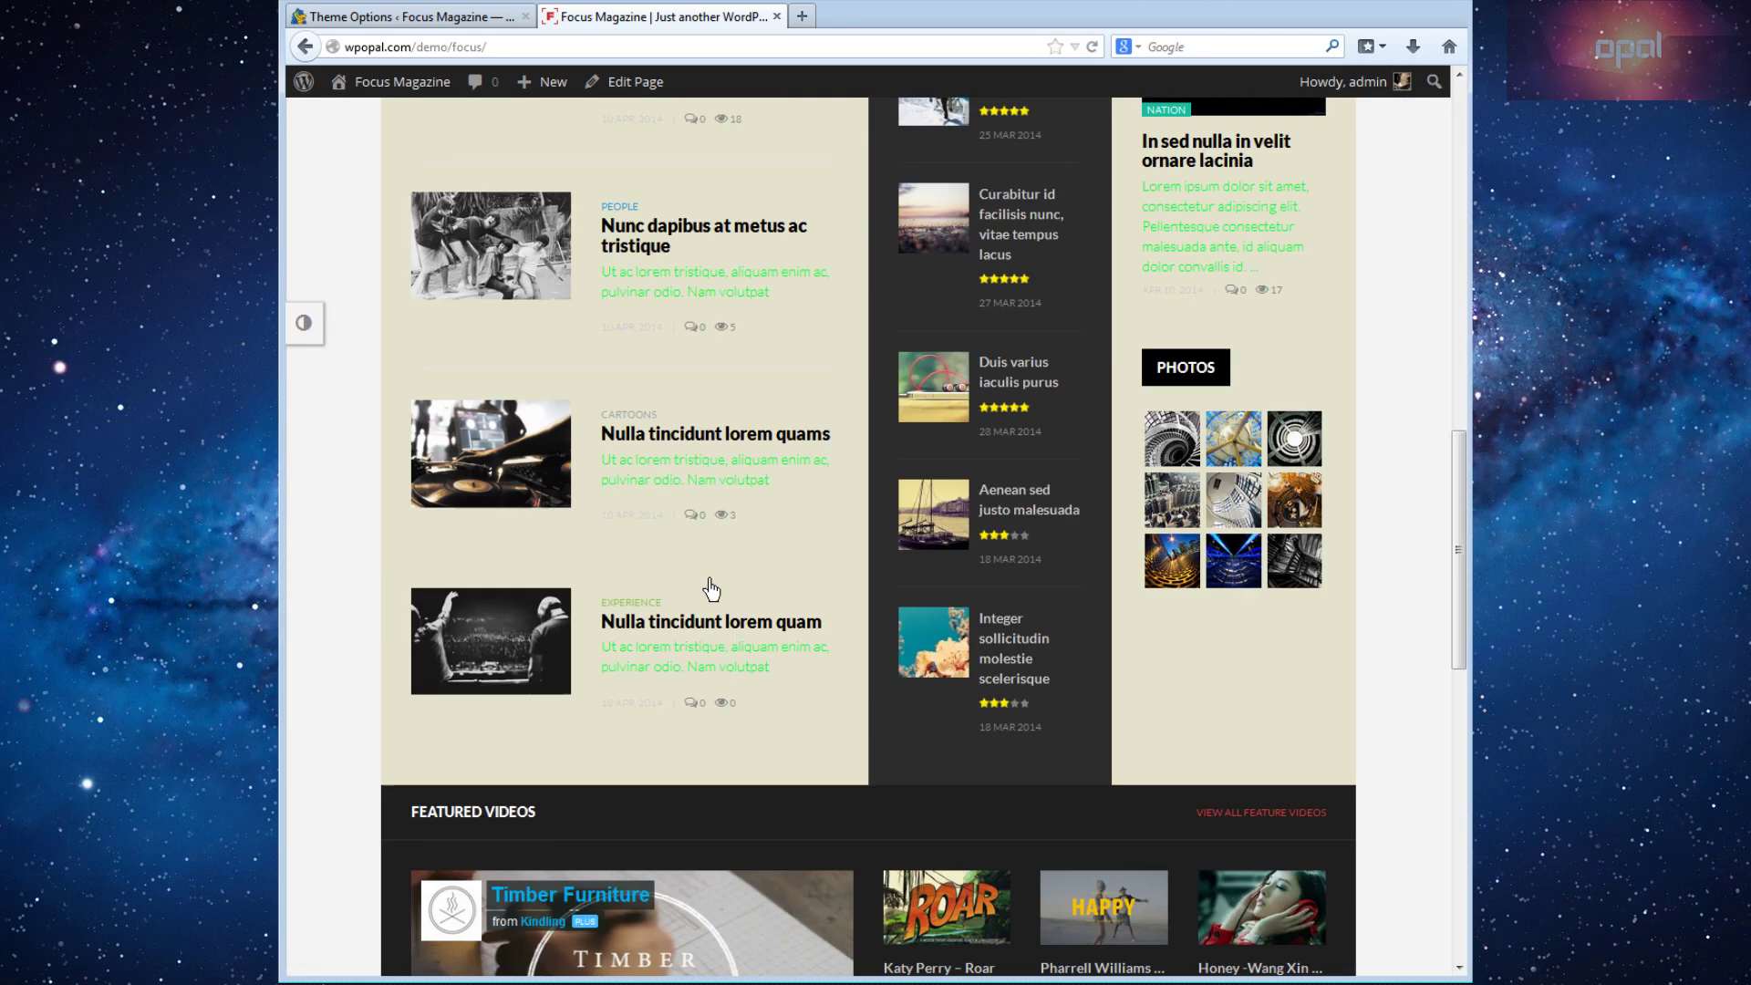
scroll(708, 586, "up", 8)
scroll(724, 623, "up", 7)
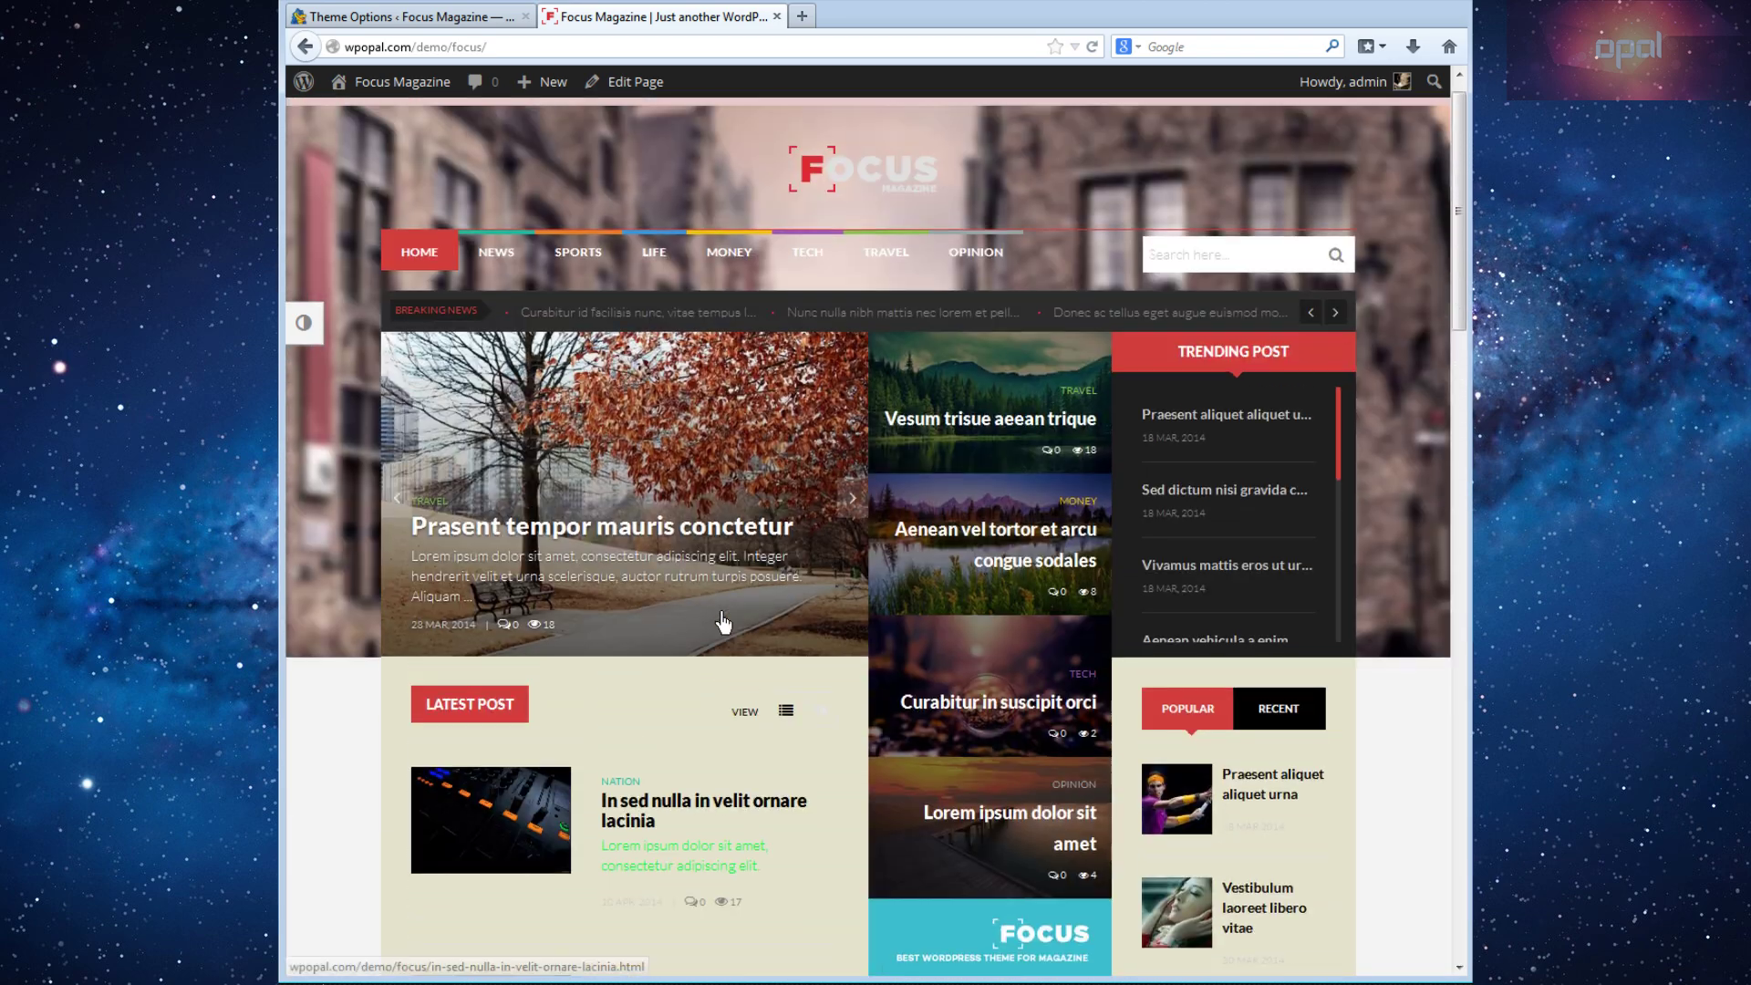